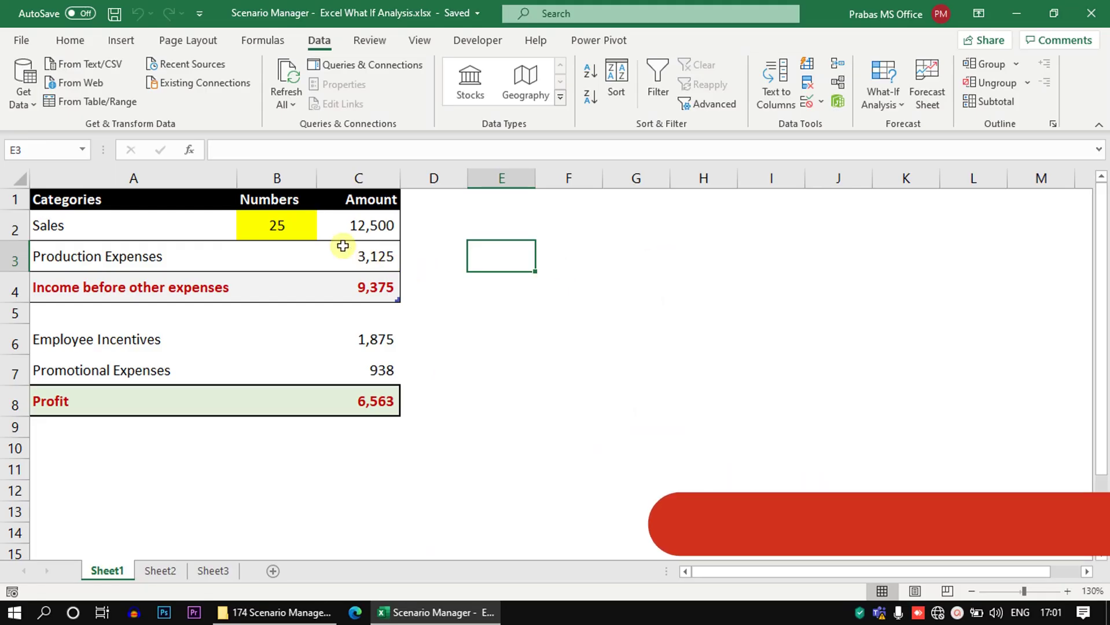
Point out the Sales, Production Expenses, Income before other expenses, Employee Incentives and Promotional Expenses amounts
left_click(258, 228)
left_click(63, 231)
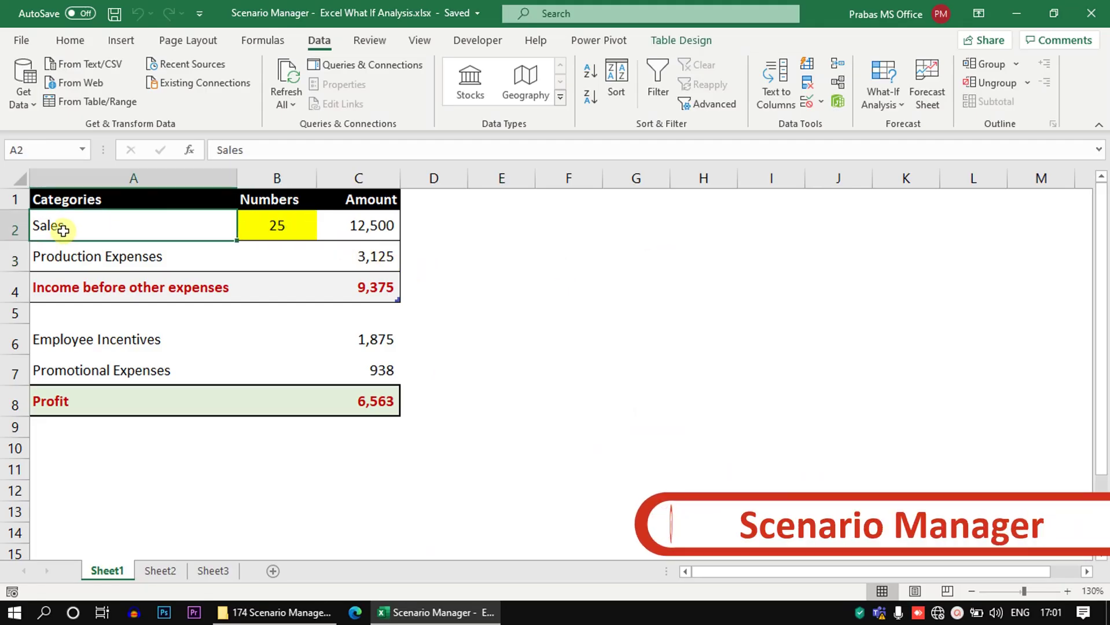
left_click_drag(406, 225, 382, 226)
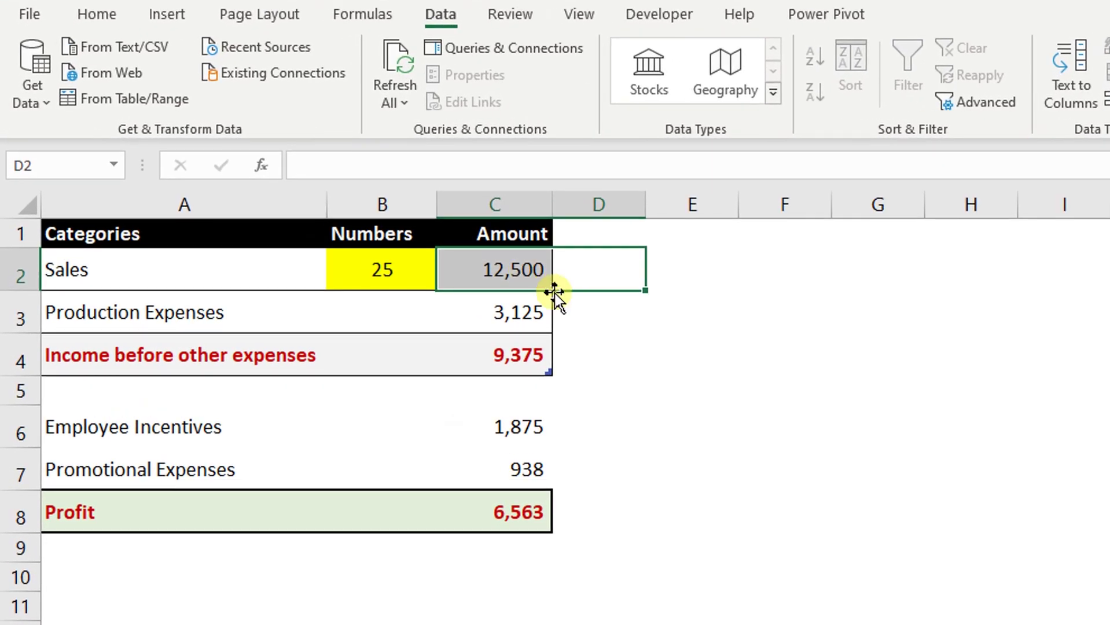
left_click_drag(570, 302, 436, 276)
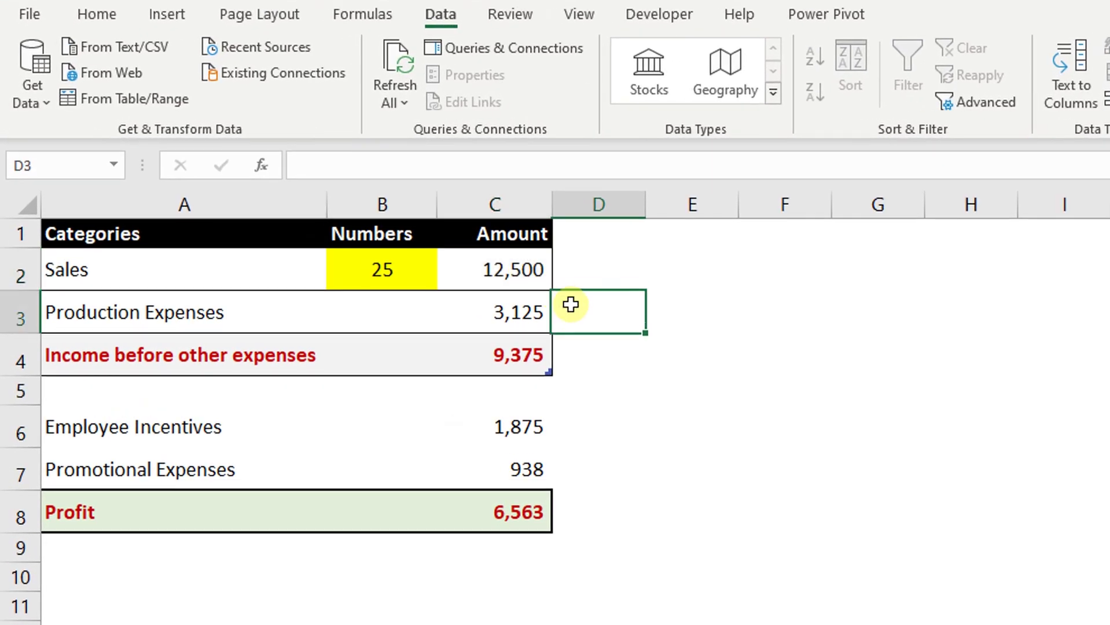
left_click_drag(530, 312, 530, 312)
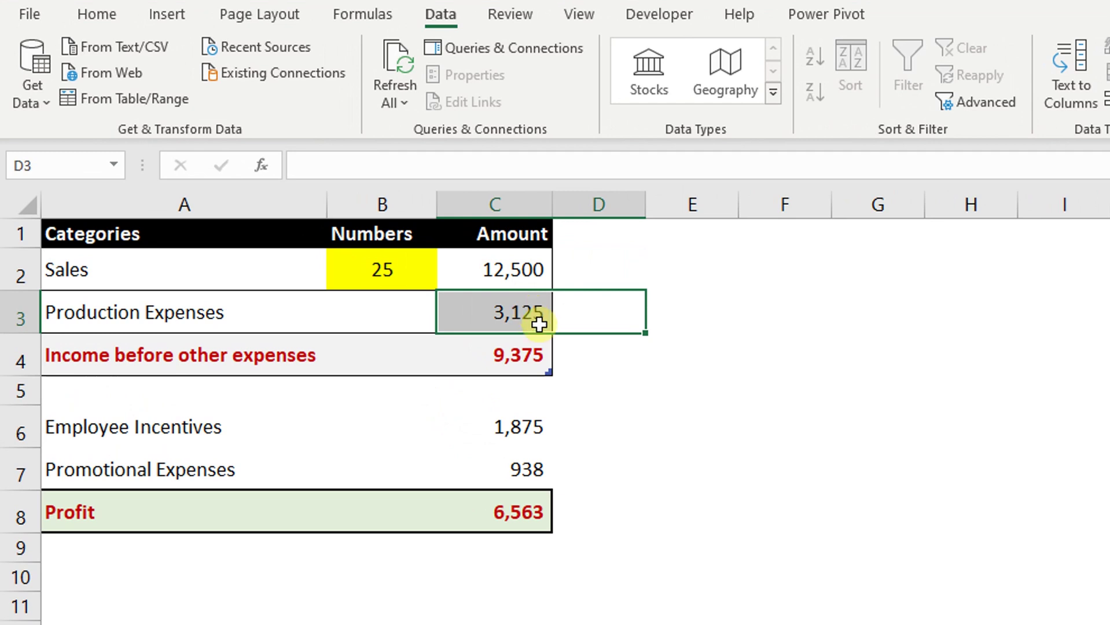
left_click_drag(565, 361, 527, 362)
left_click(526, 361)
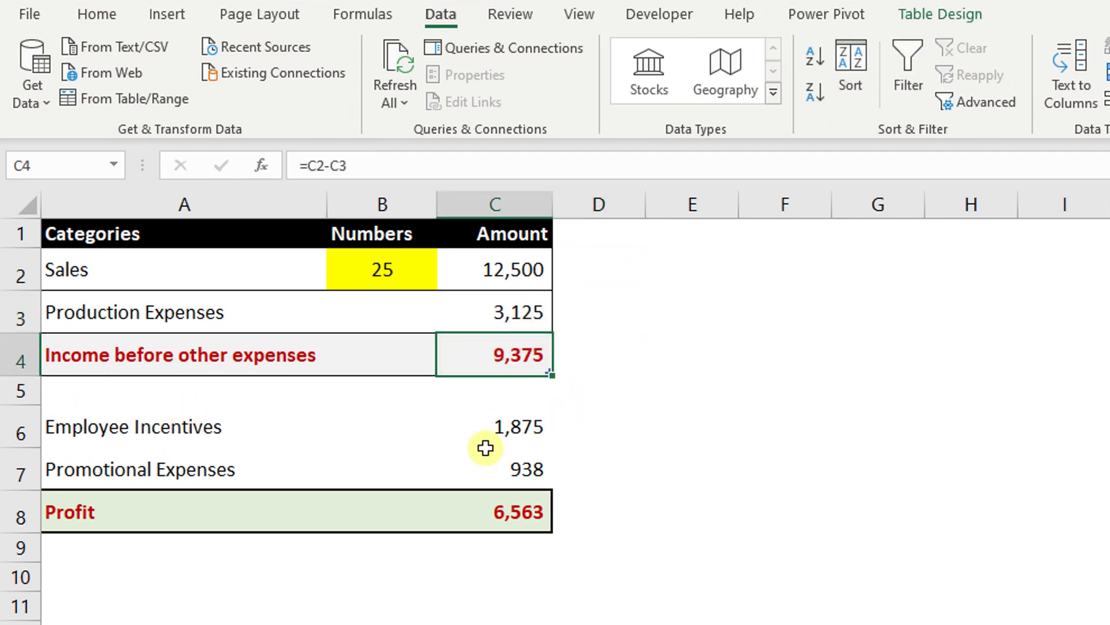
mouse_move(567, 430)
left_mouse_down()
mouse_move(486, 426)
mouse_move(508, 443)
left_mouse_up()
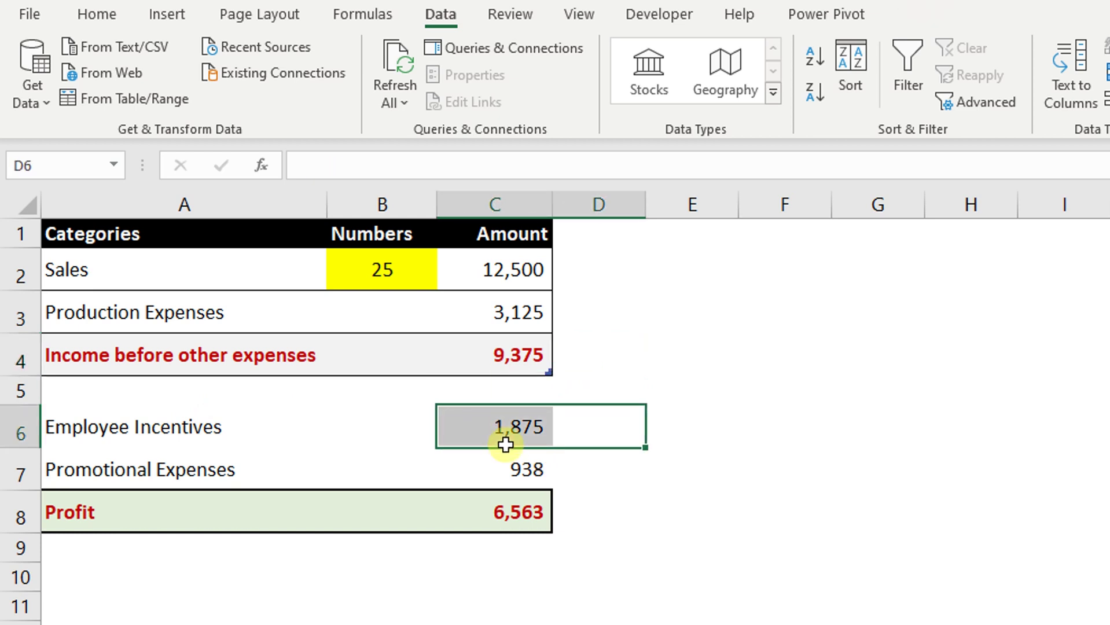
left_click_drag(572, 468, 523, 463)
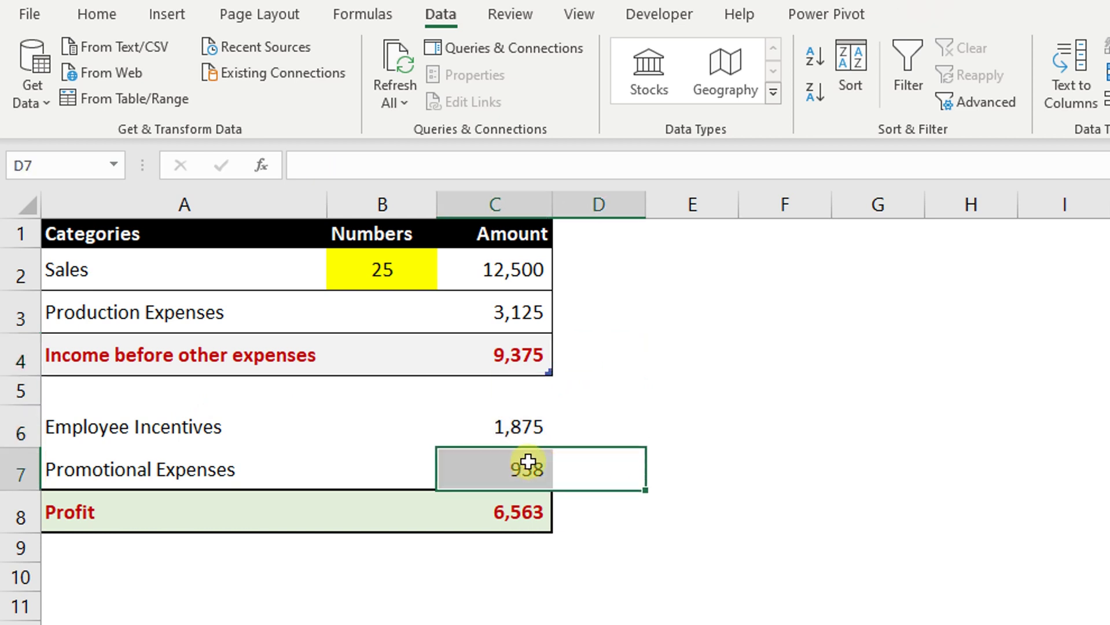
Inspect the formulas behind Profit in C8, Sales, Production Expenses, Income and Employee Incentives
left_click(391, 270)
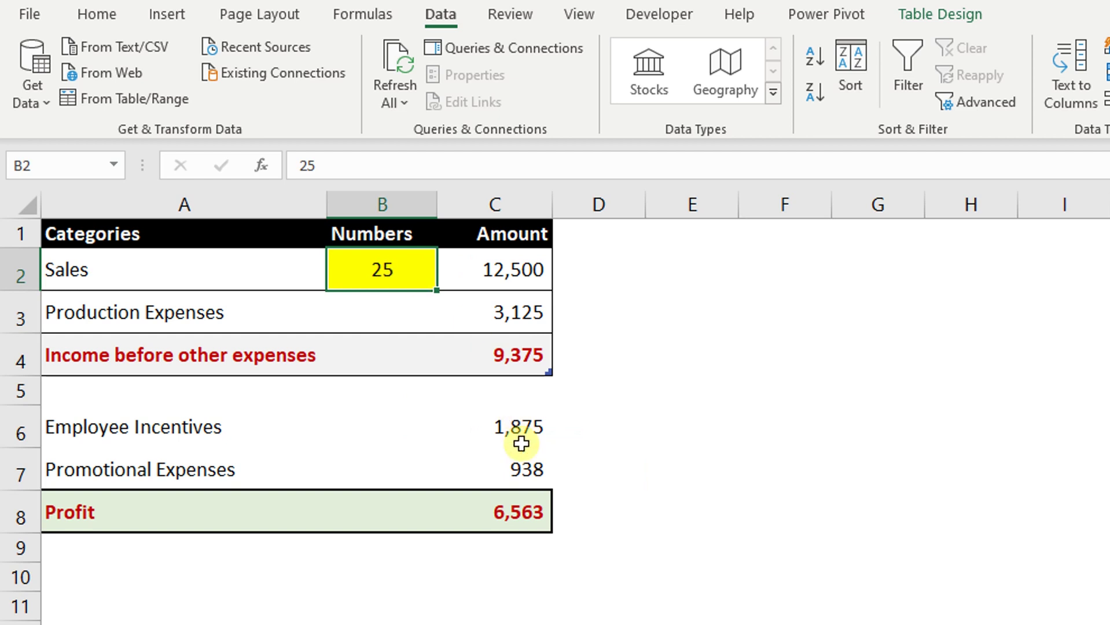
left_click(503, 517)
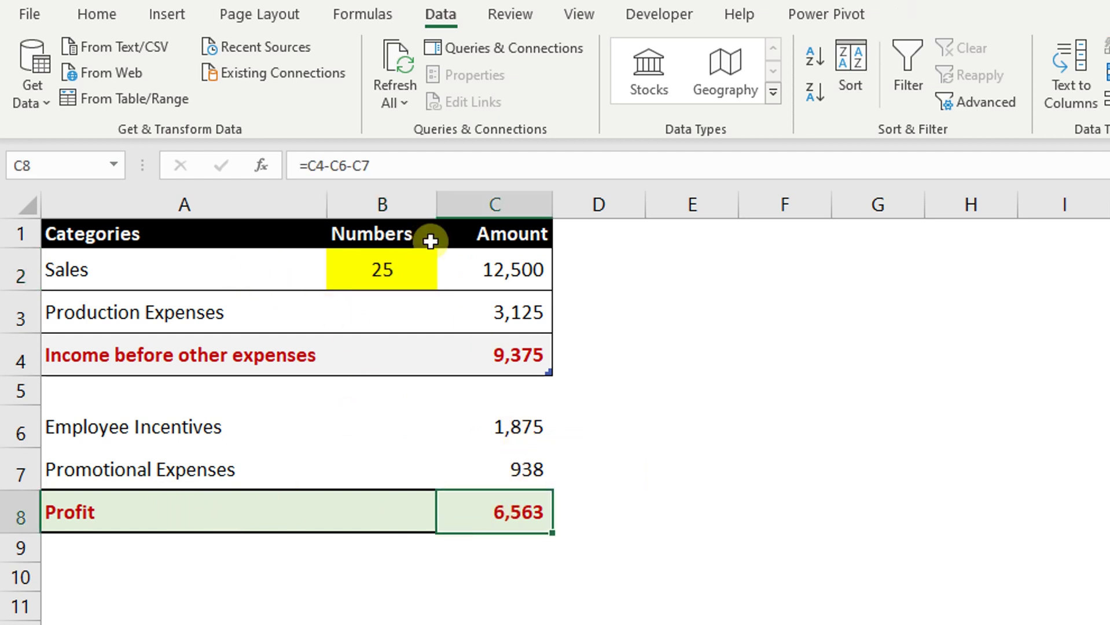
left_click(526, 284)
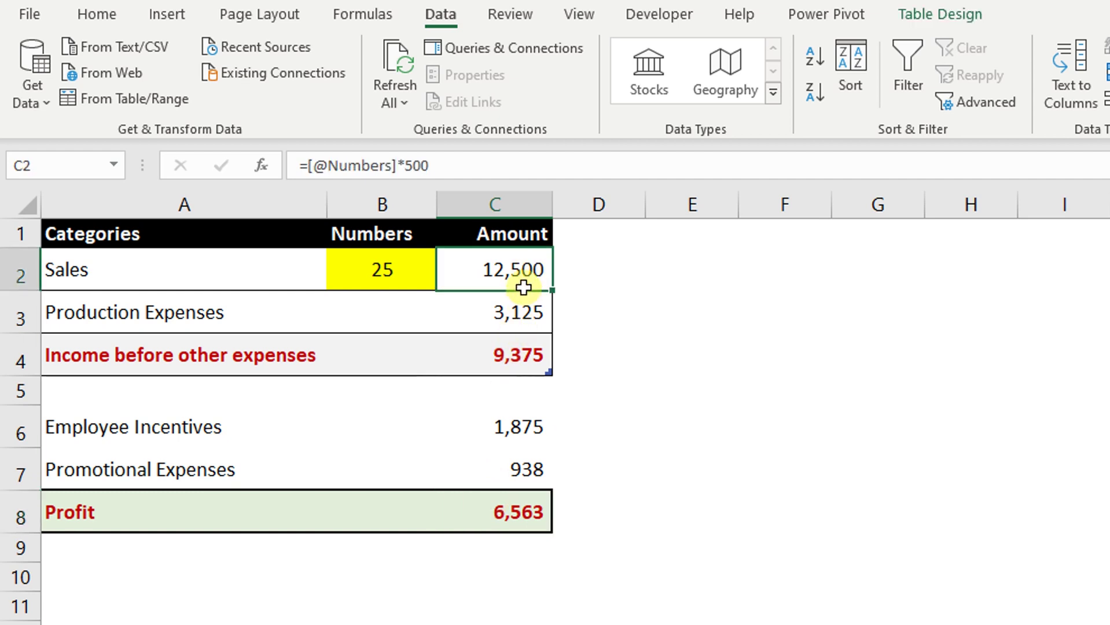
left_click(520, 299)
left_click(520, 343)
left_click(508, 427)
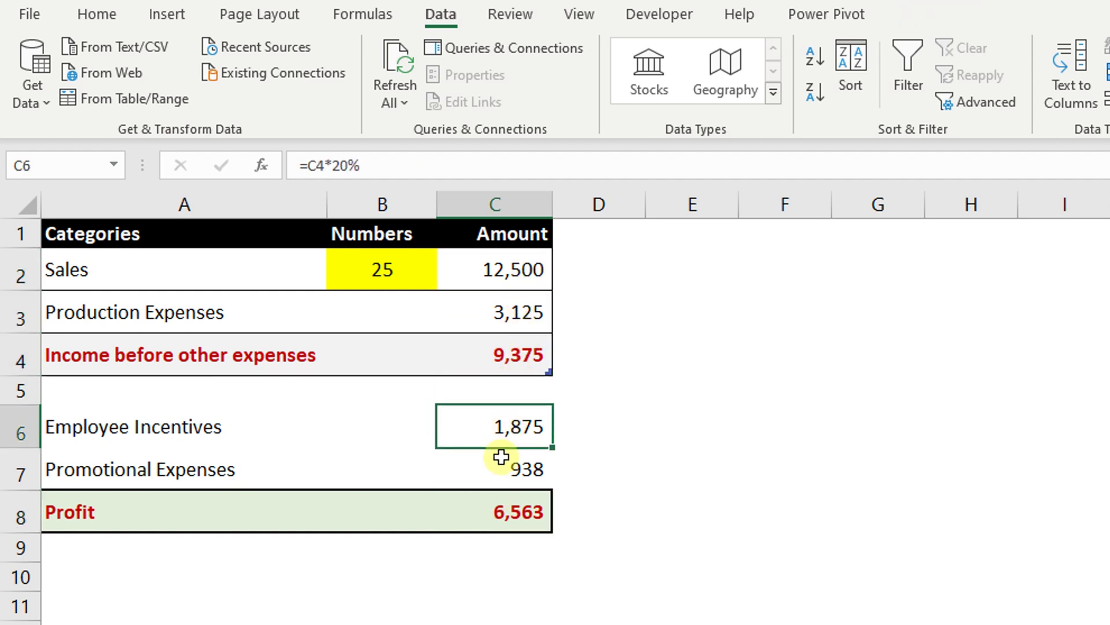
Enter 50 in B2 so Sales recalculates to 25,000 and Profit to 13,125
left_click(399, 281)
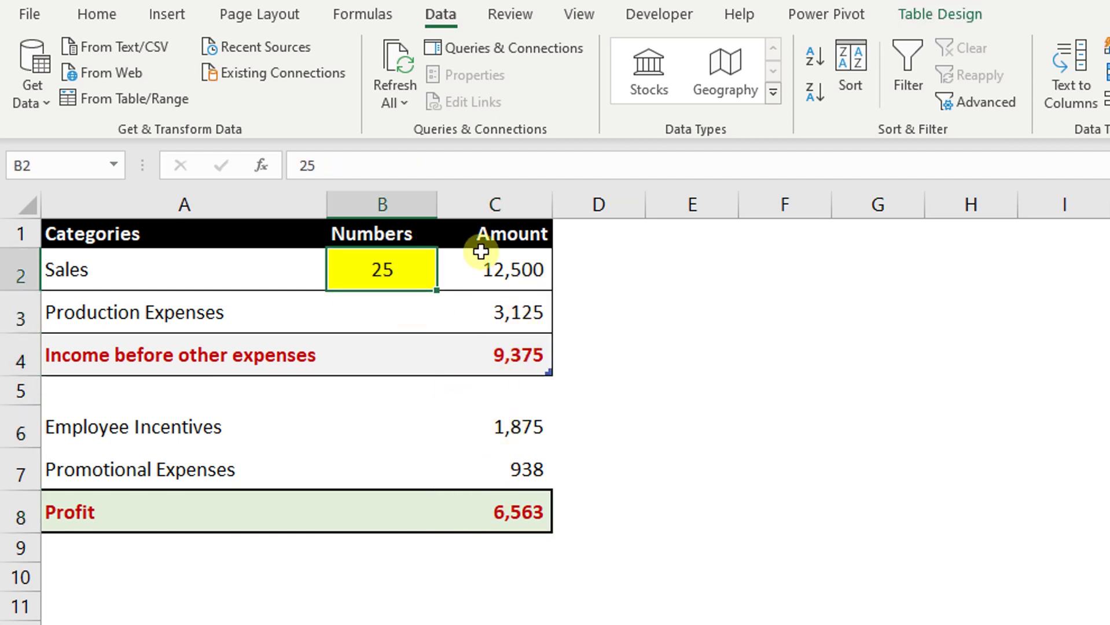
type("50")
key("Return")
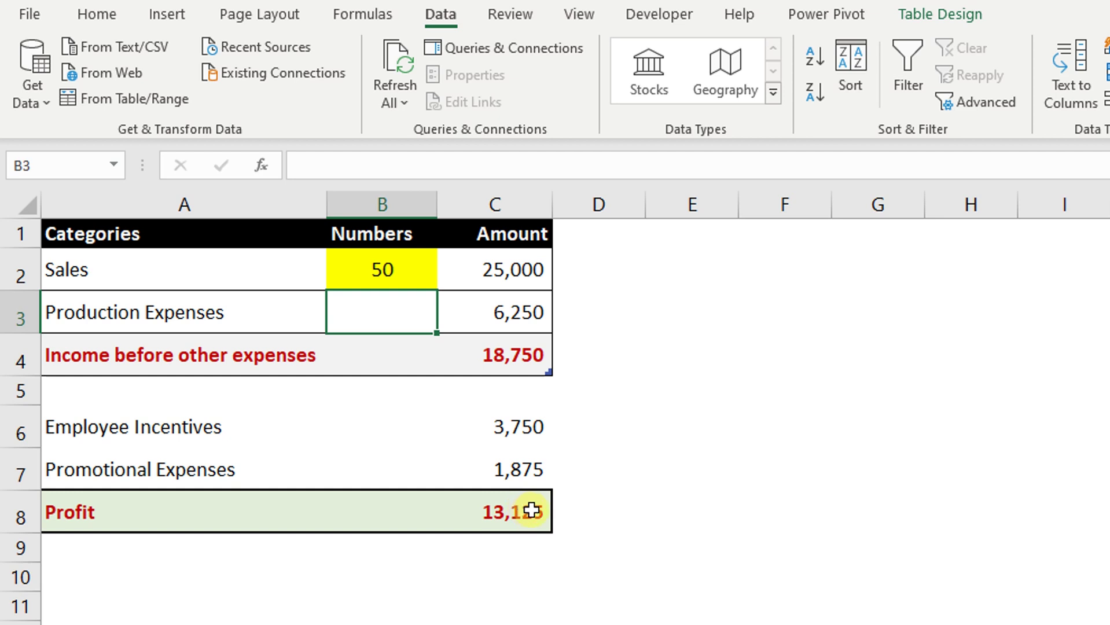
left_click(594, 309)
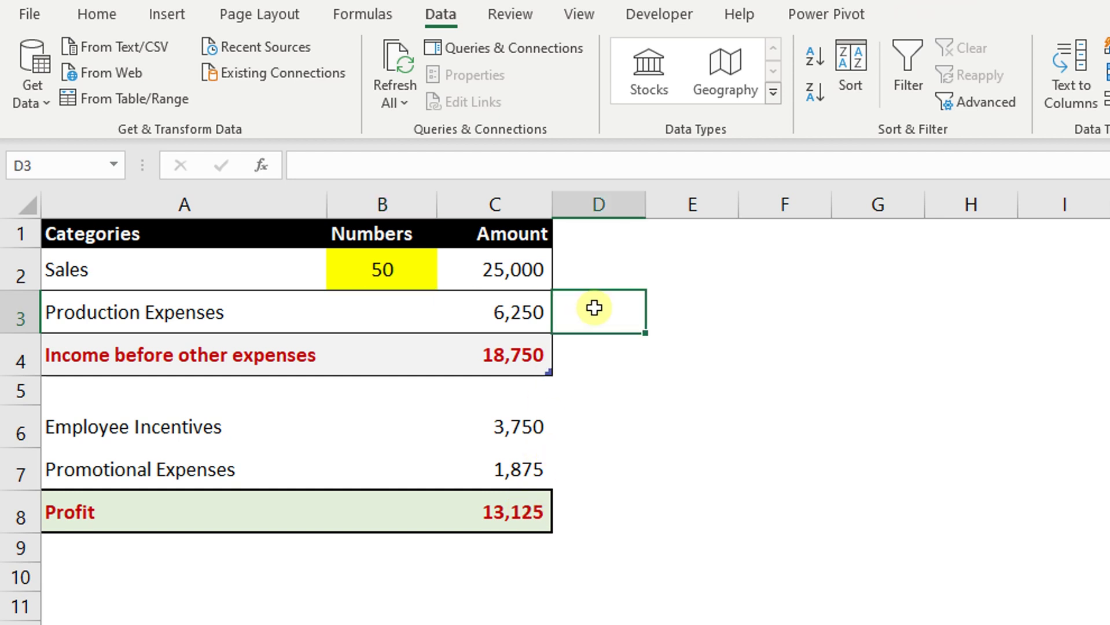
left_click(637, 271)
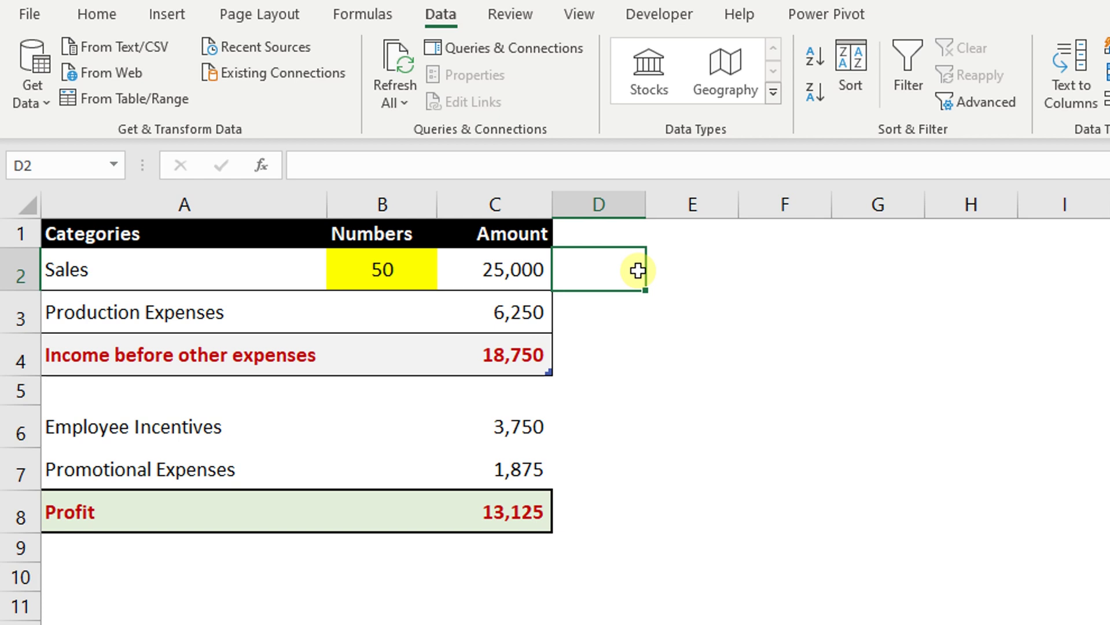
left_click(398, 277)
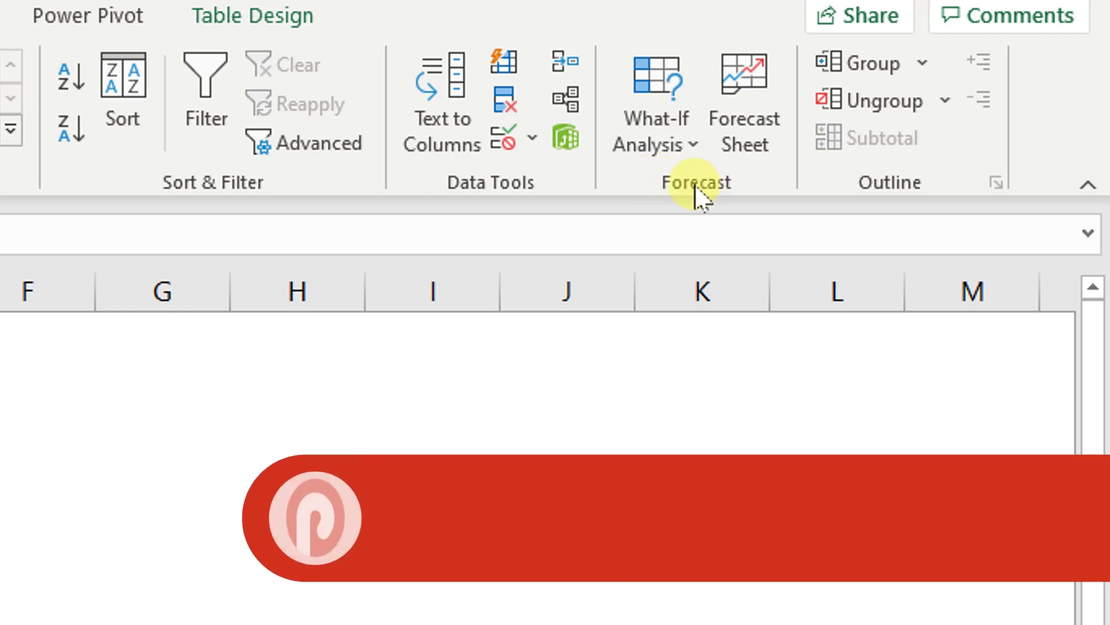
Open Scenario Manager from Data > What-If Analysis, showing no scenarios defined
left_click(692, 152)
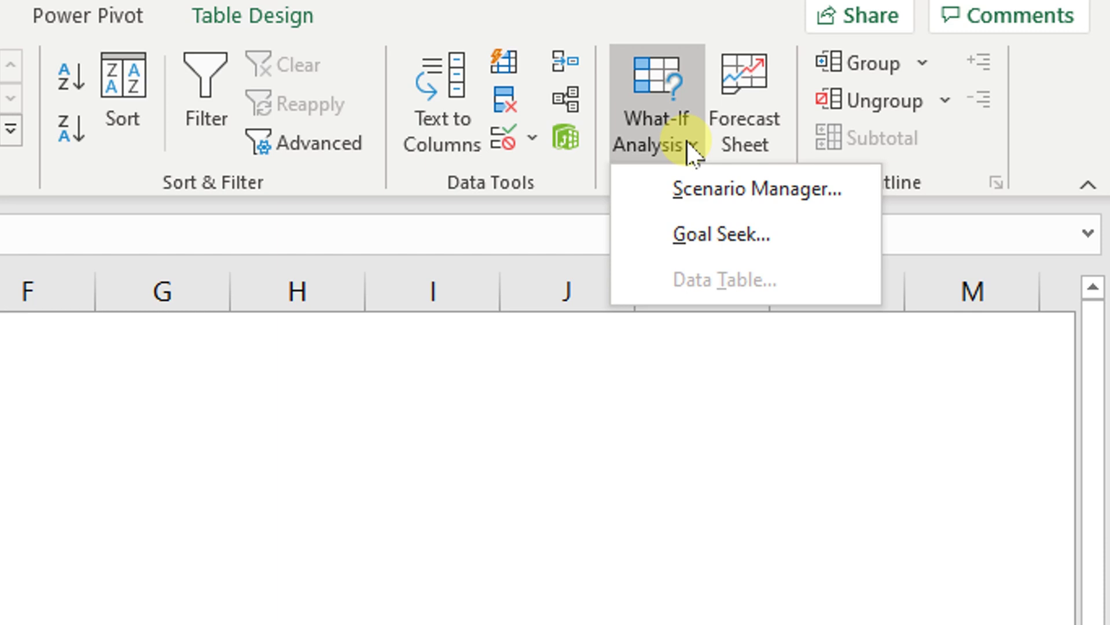
left_click(595, 199)
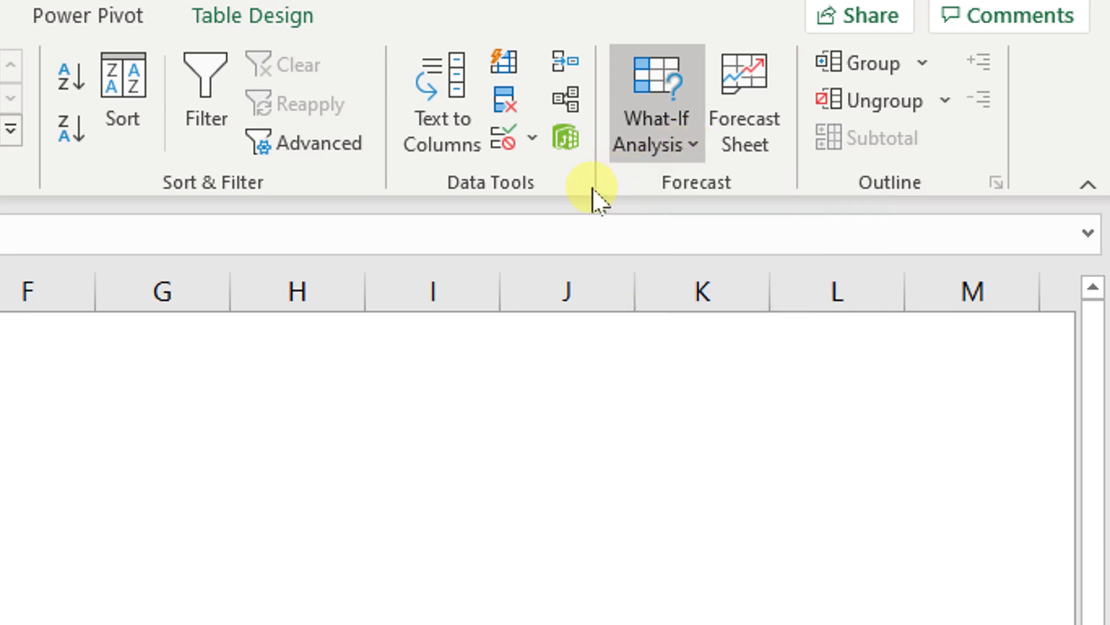
left_click(651, 153)
left_click(677, 197)
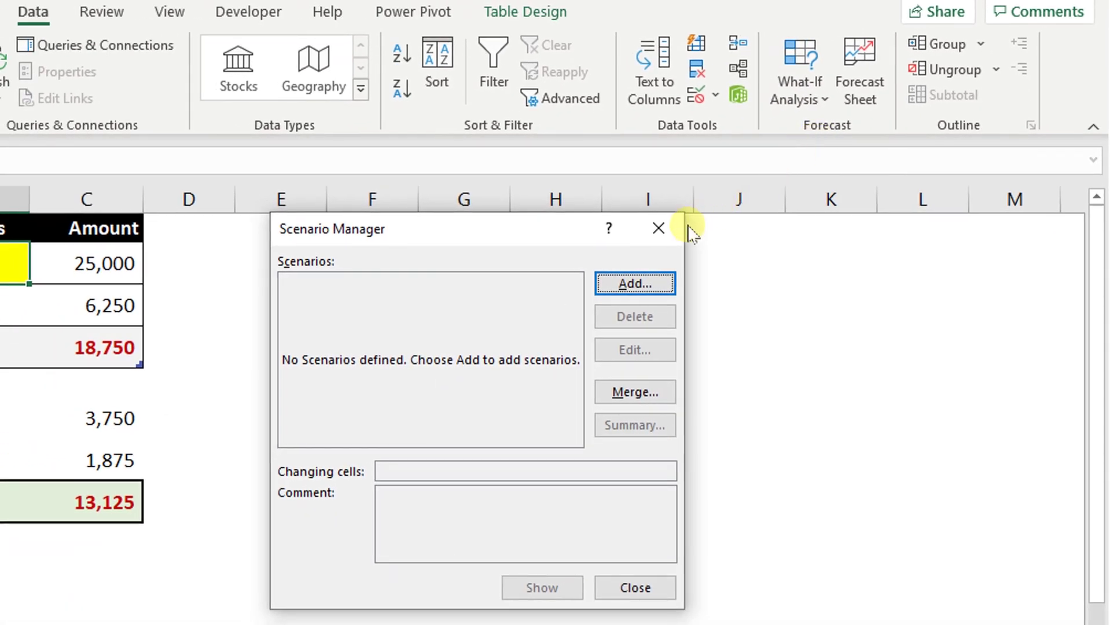
left_click(644, 236)
left_click(809, 94)
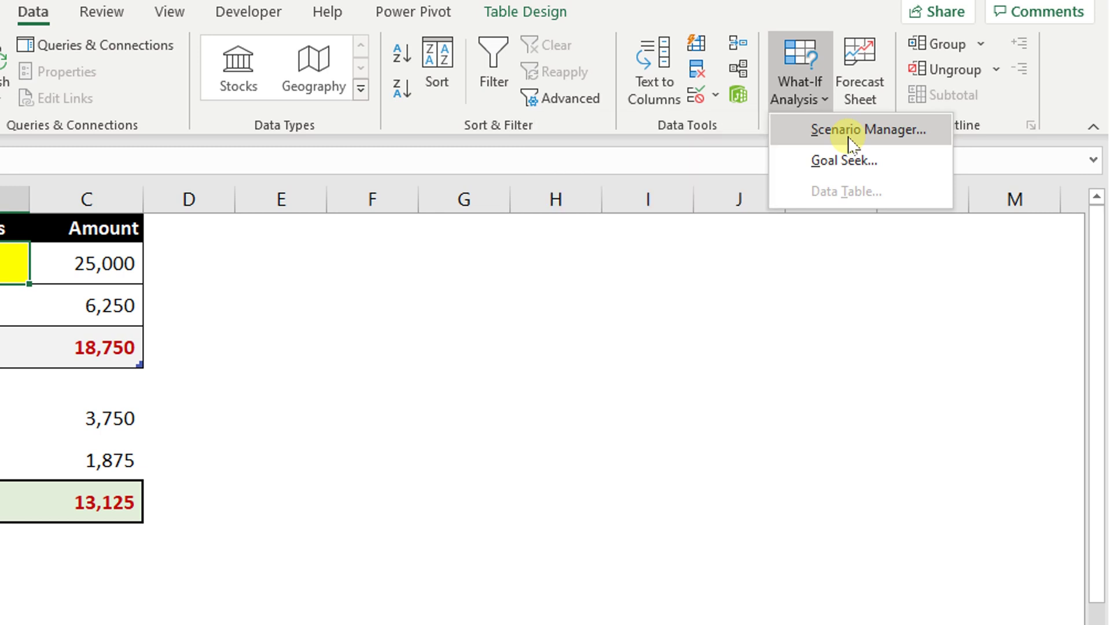
left_click(850, 139)
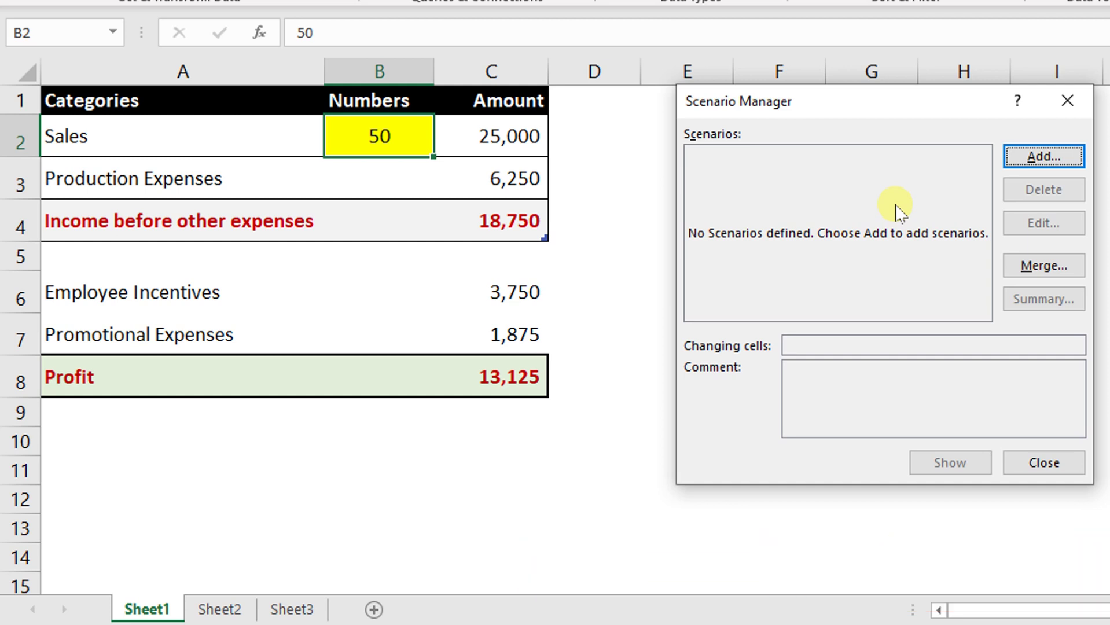
Add scenario 'Sales 50' with changing cell B2 and value 50
left_click(1071, 162)
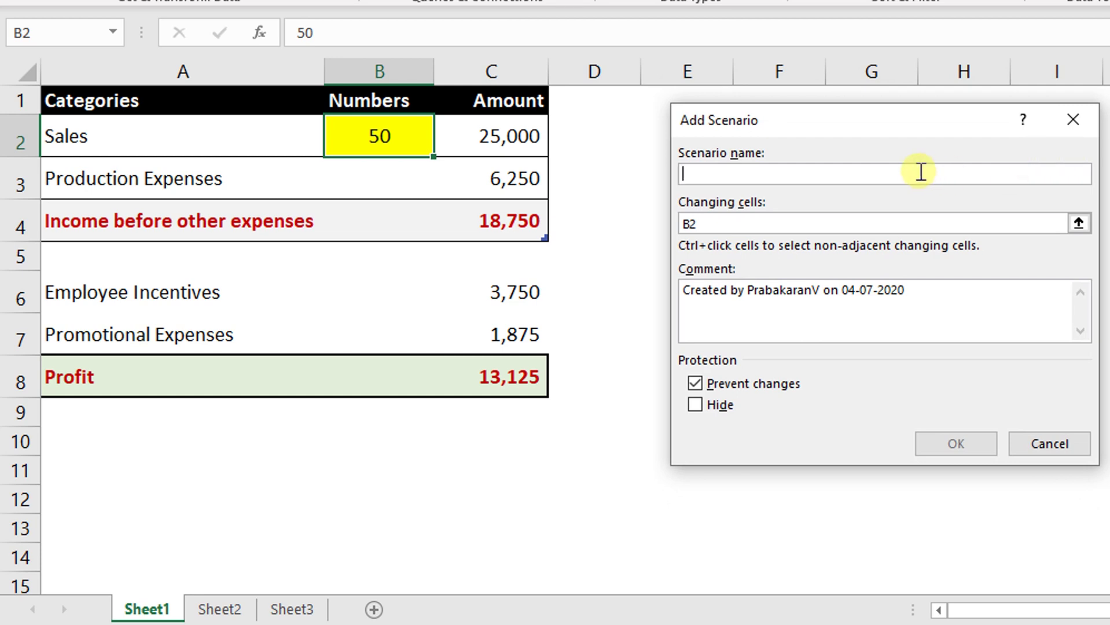
type("Sales 50")
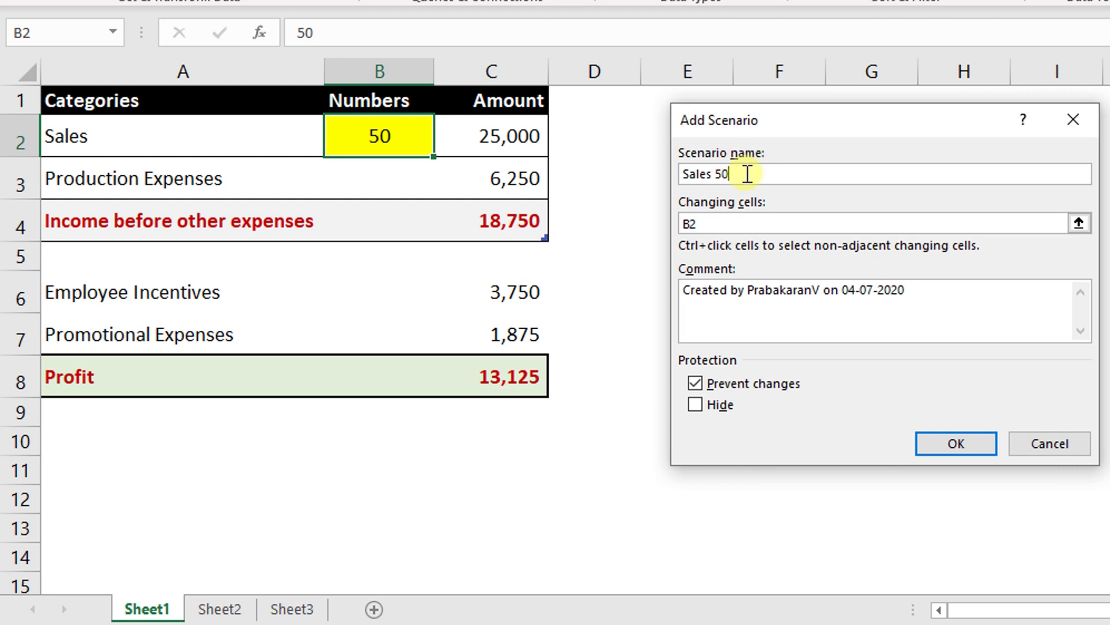
left_click(951, 447)
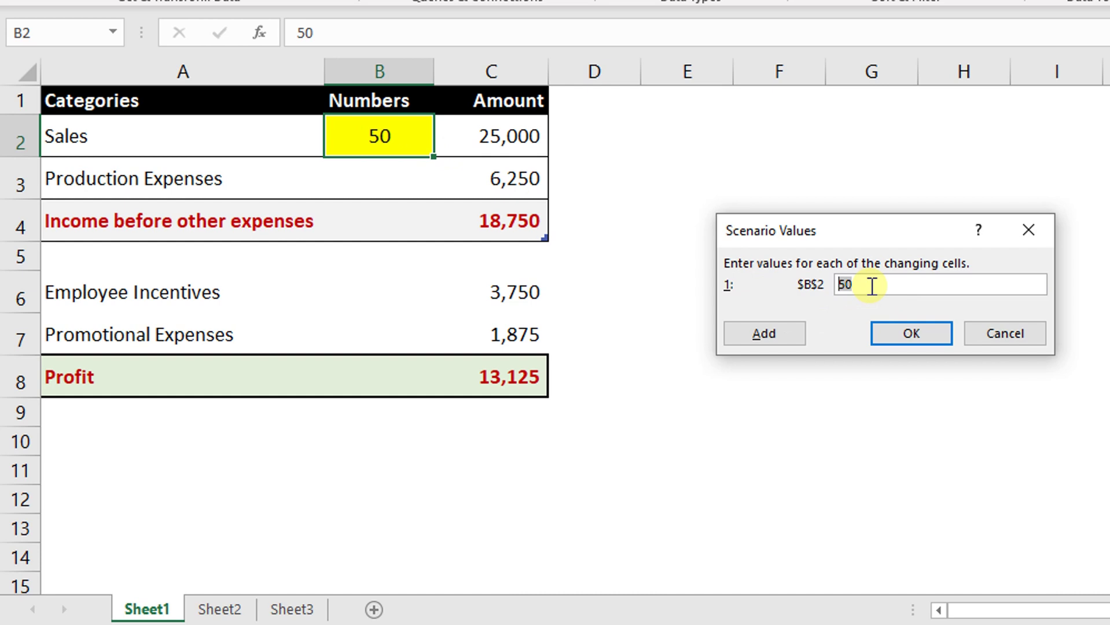
left_click(909, 335)
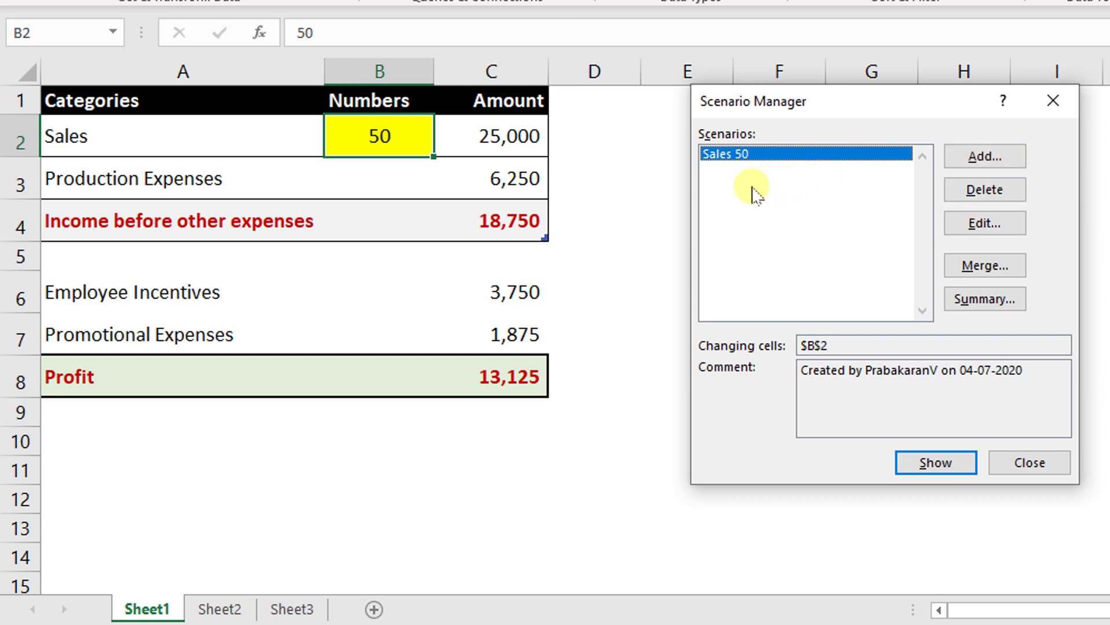
Add scenario 'Sales 100' on changing cell $B$2, replacing 50 with value 100
left_click(981, 158)
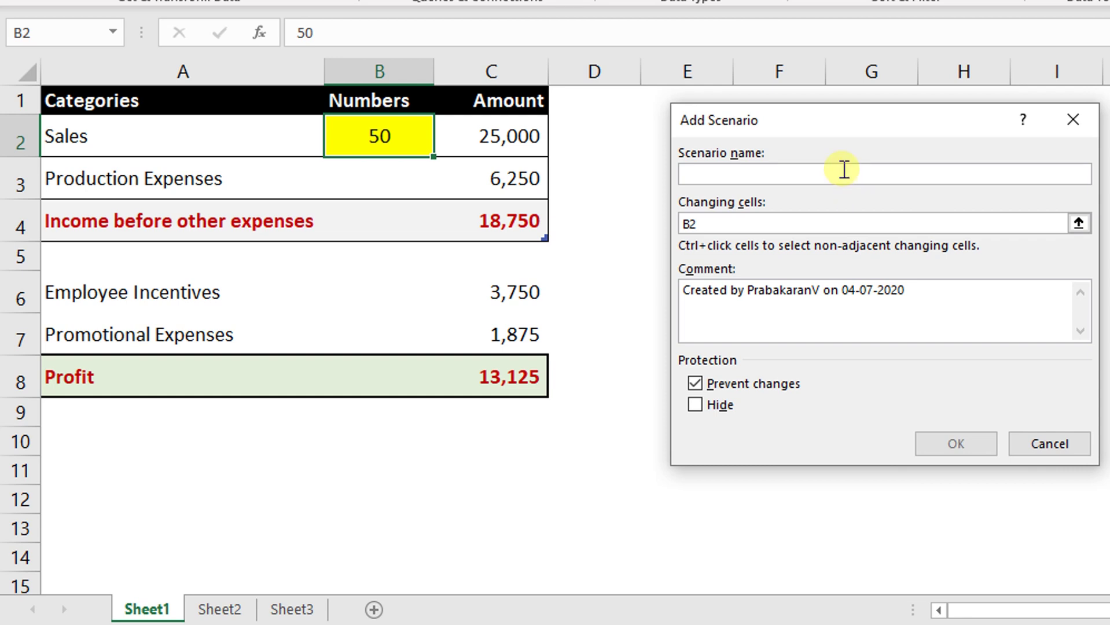
type("Sales 100")
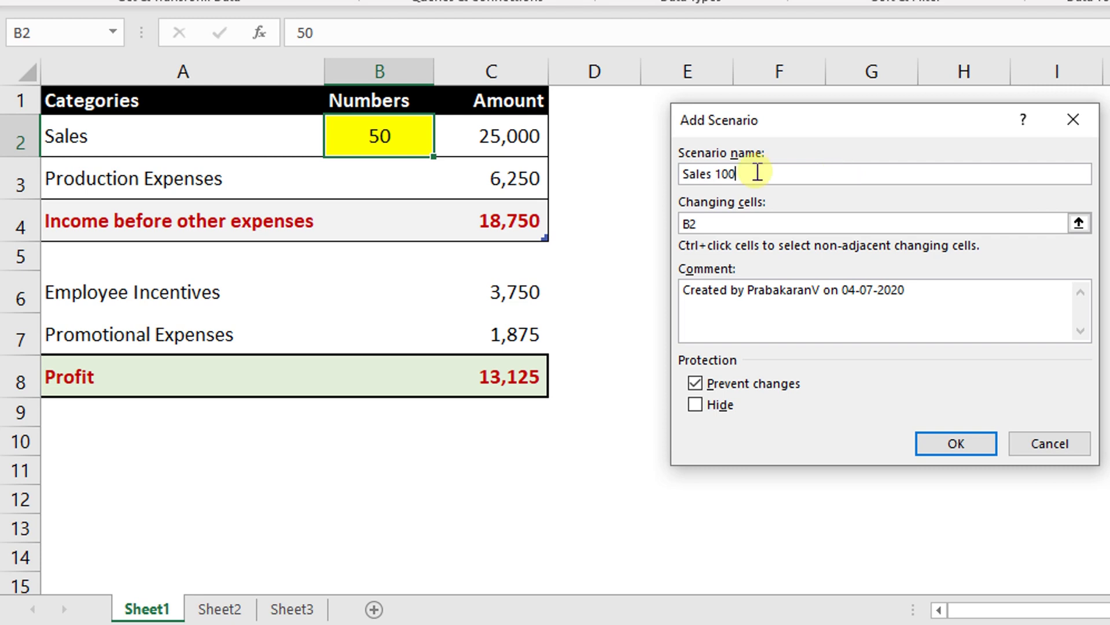
left_click_drag(752, 174, 656, 169)
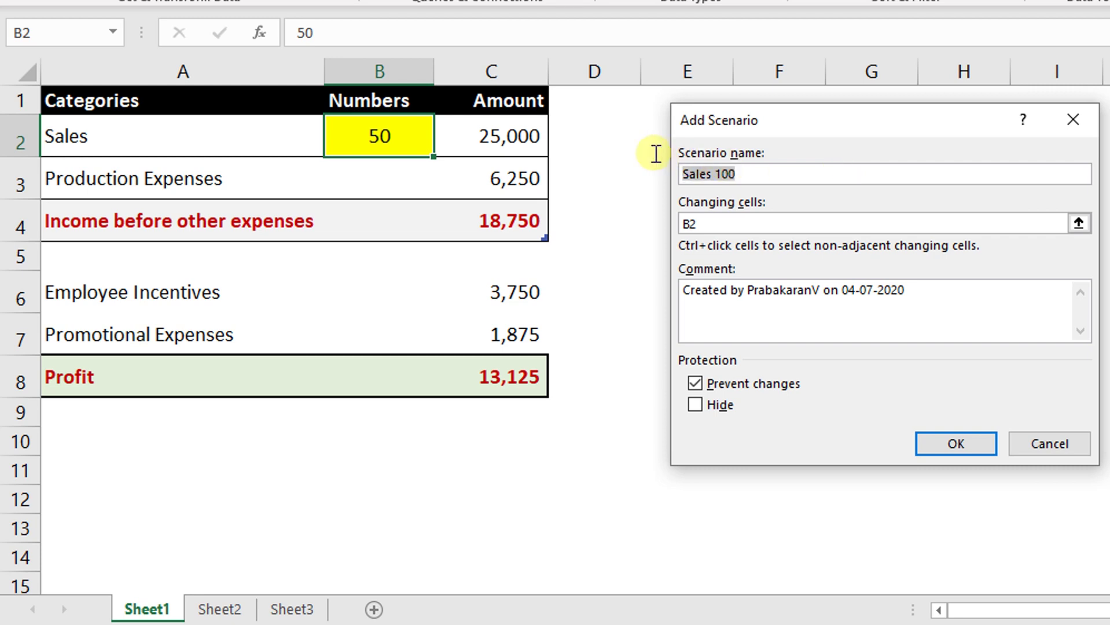
left_click(960, 452)
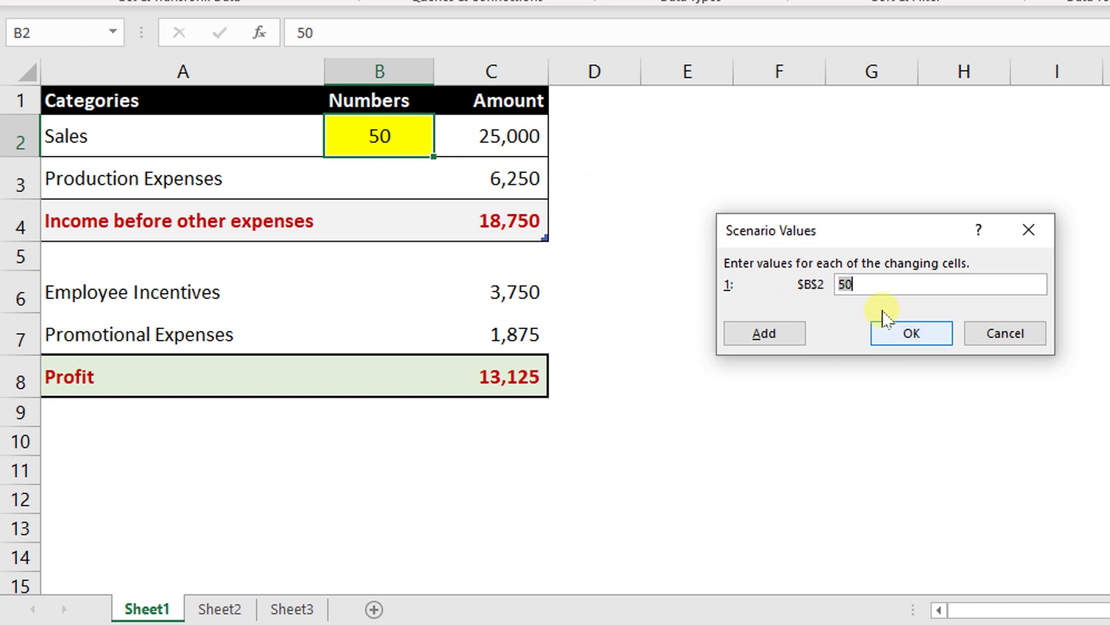
left_click_drag(916, 284, 796, 272)
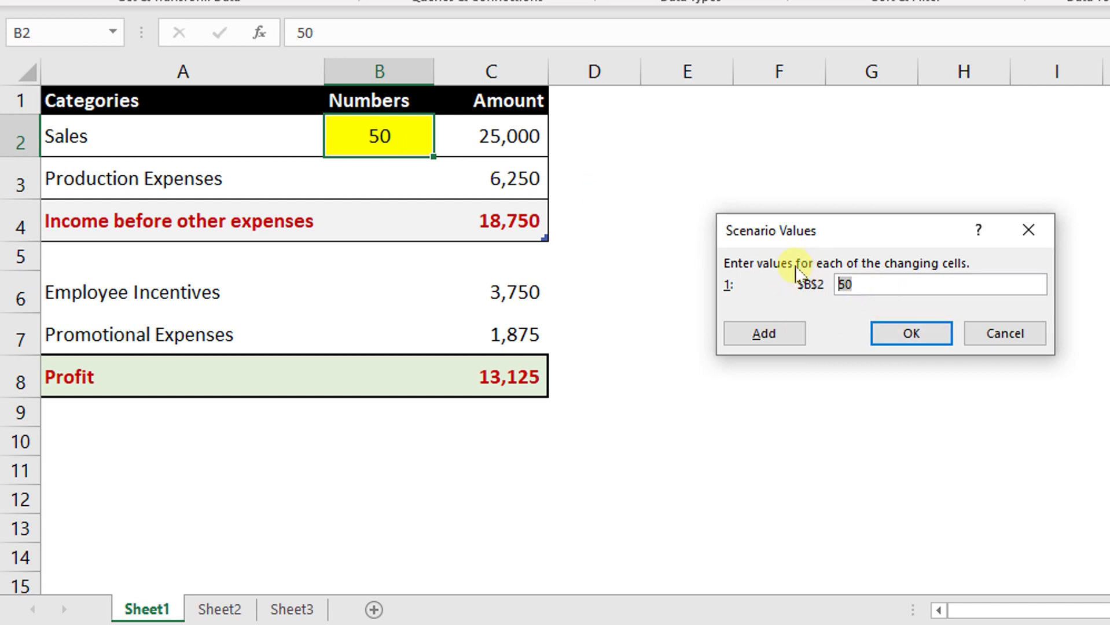
type("100")
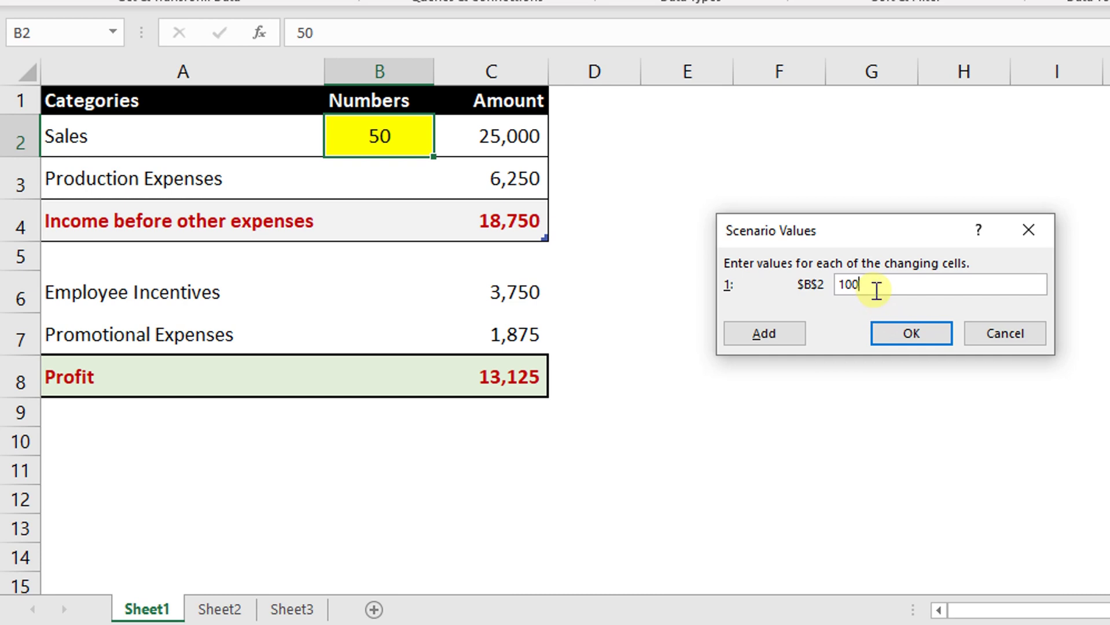
key("shift+Home")
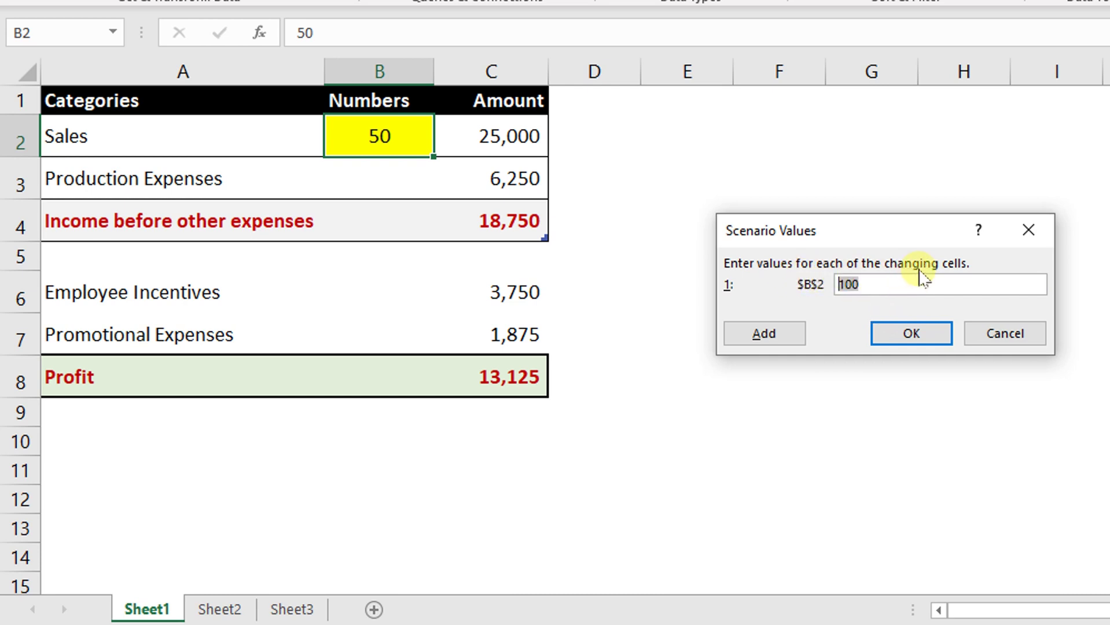
left_click(912, 329)
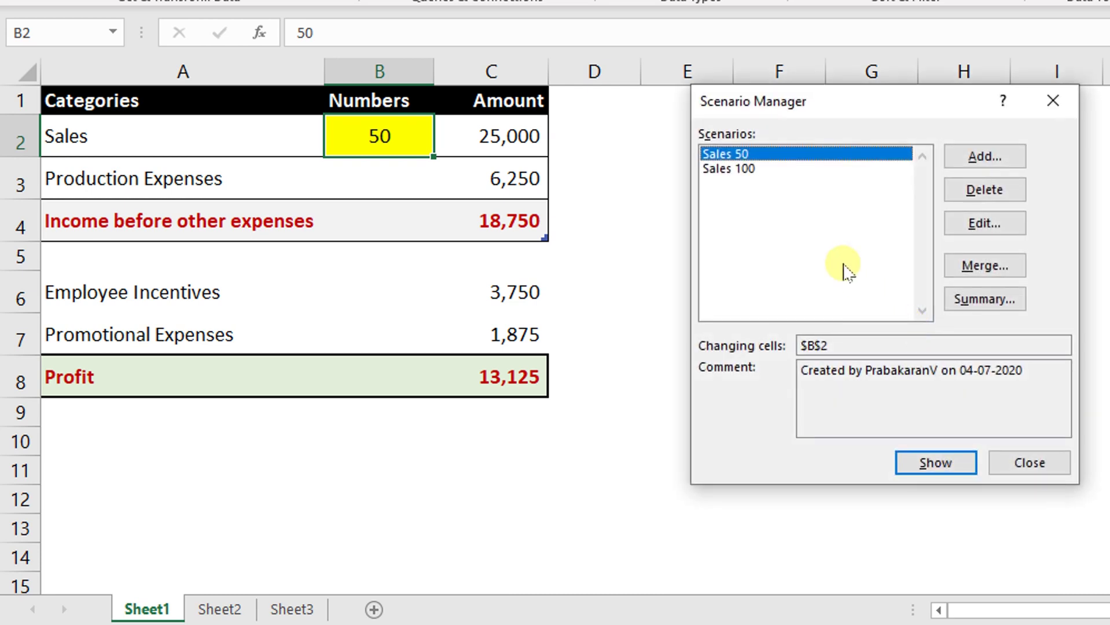
left_click(744, 170)
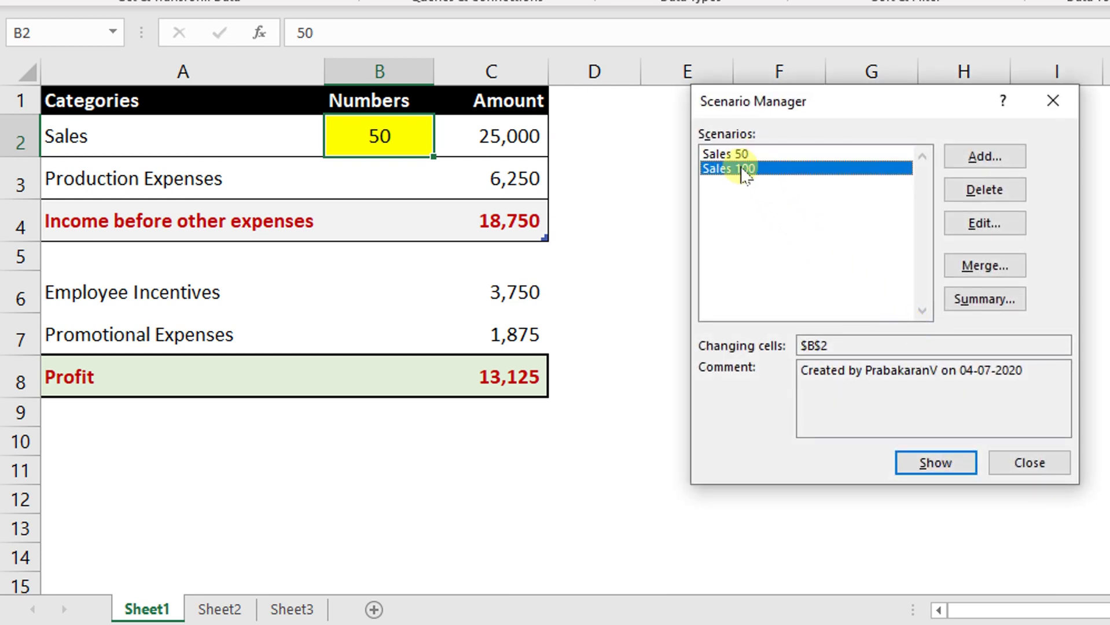
left_click(917, 462)
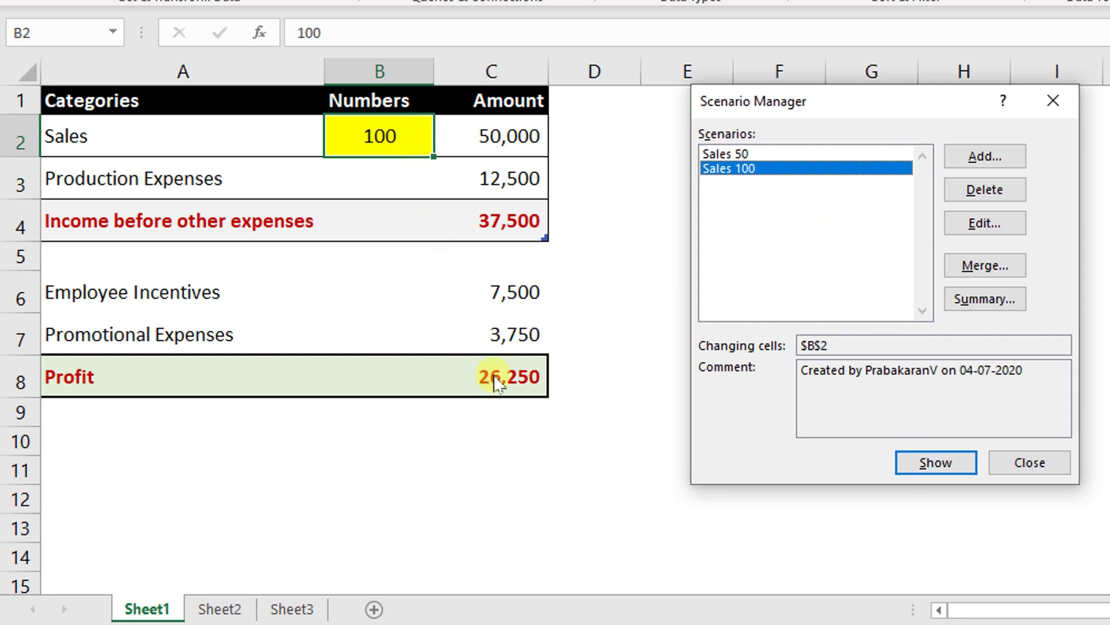
left_click(745, 153)
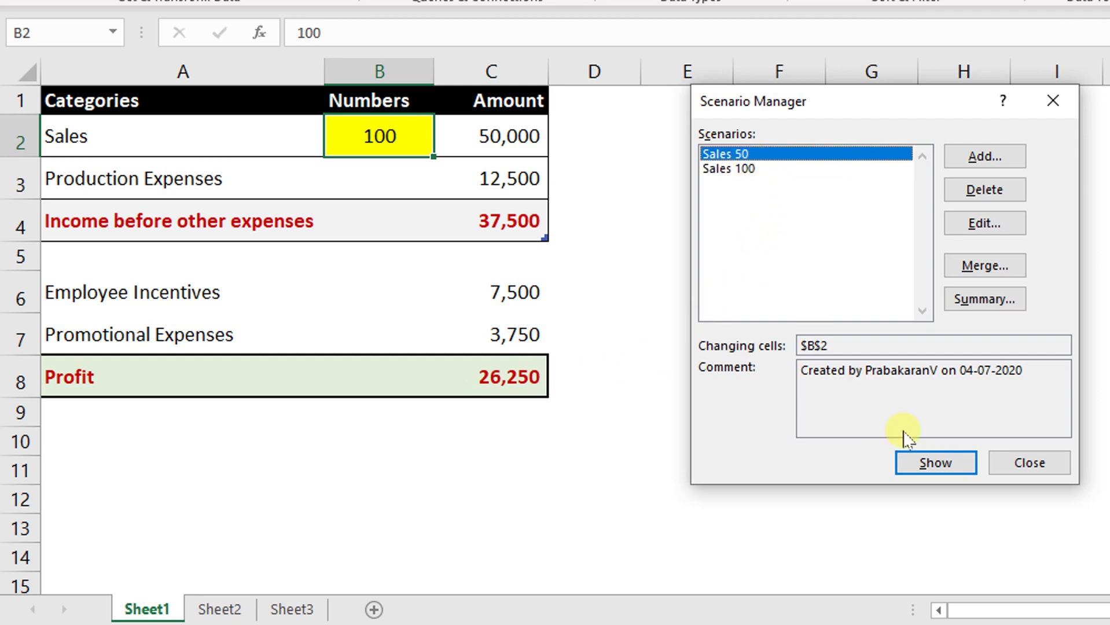
left_click(914, 460)
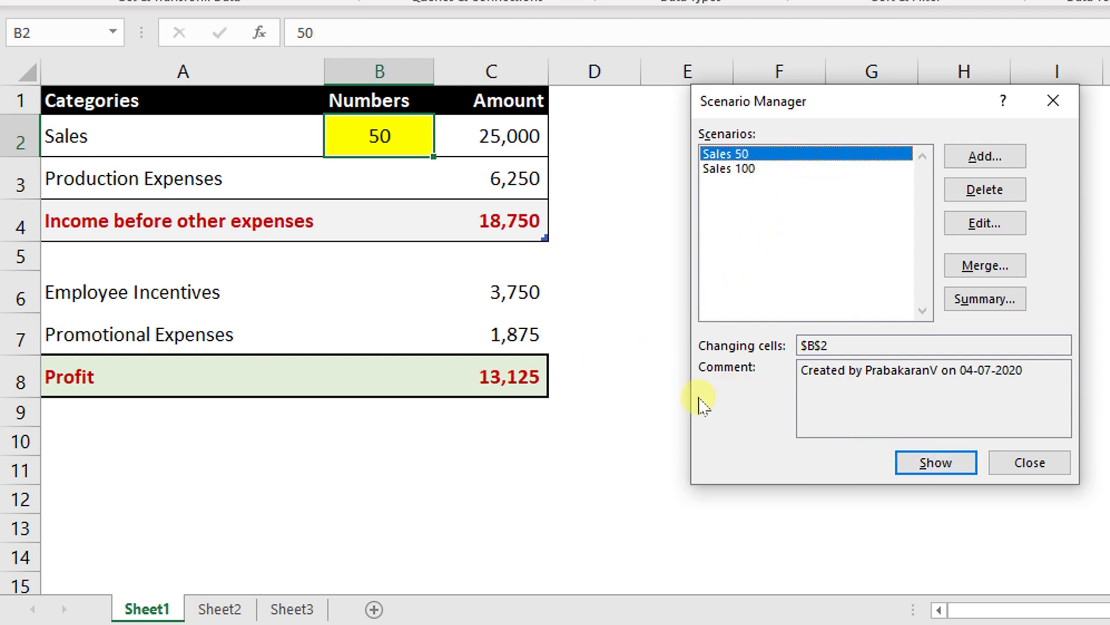
Add scenario 'Sales 500' on changing cell $B$2 with value 500
left_click(998, 160)
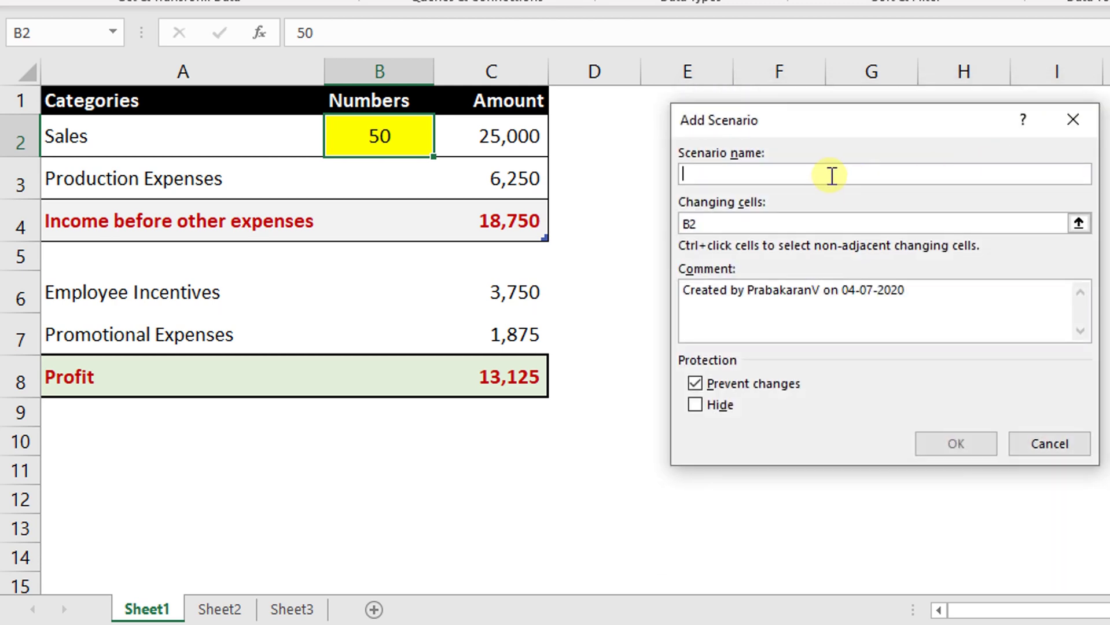
type("Sal")
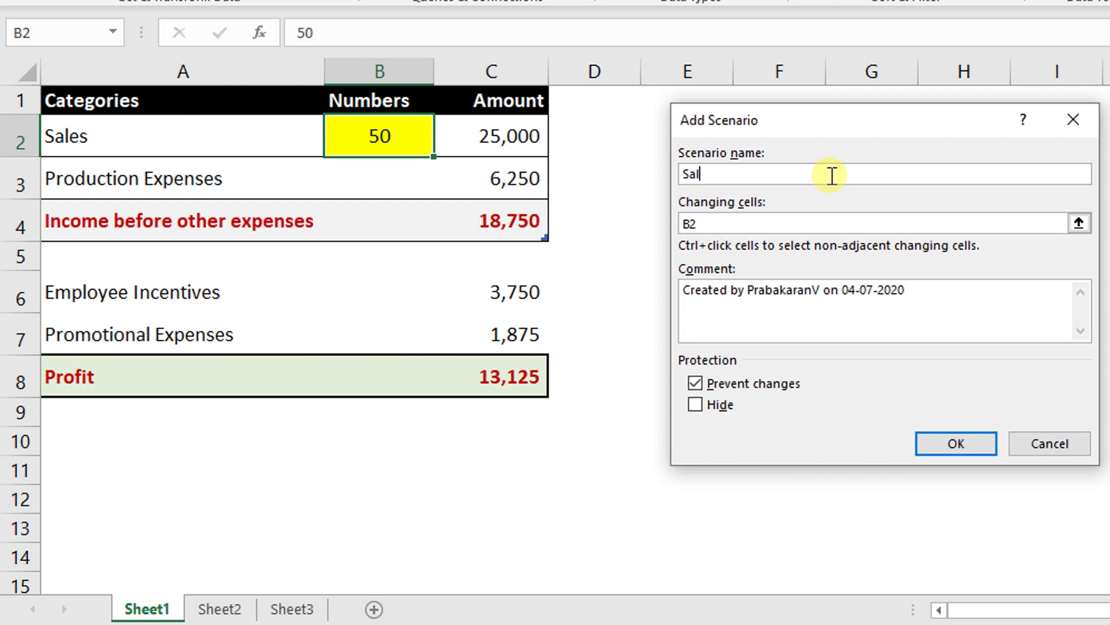
type("es 500")
left_click(984, 441)
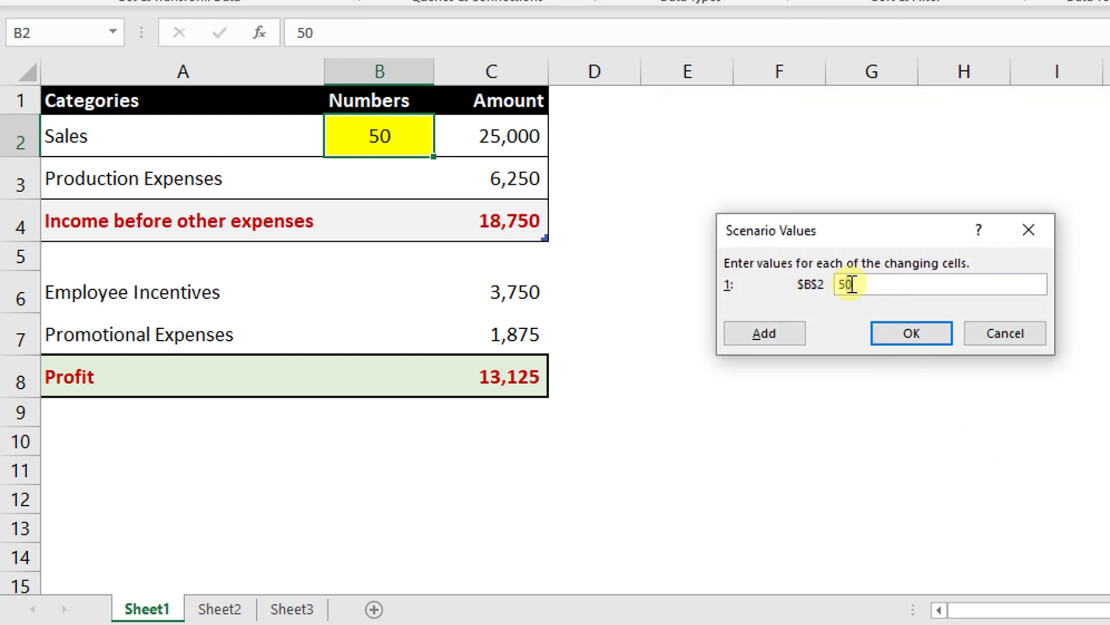
type("0")
left_click(883, 329)
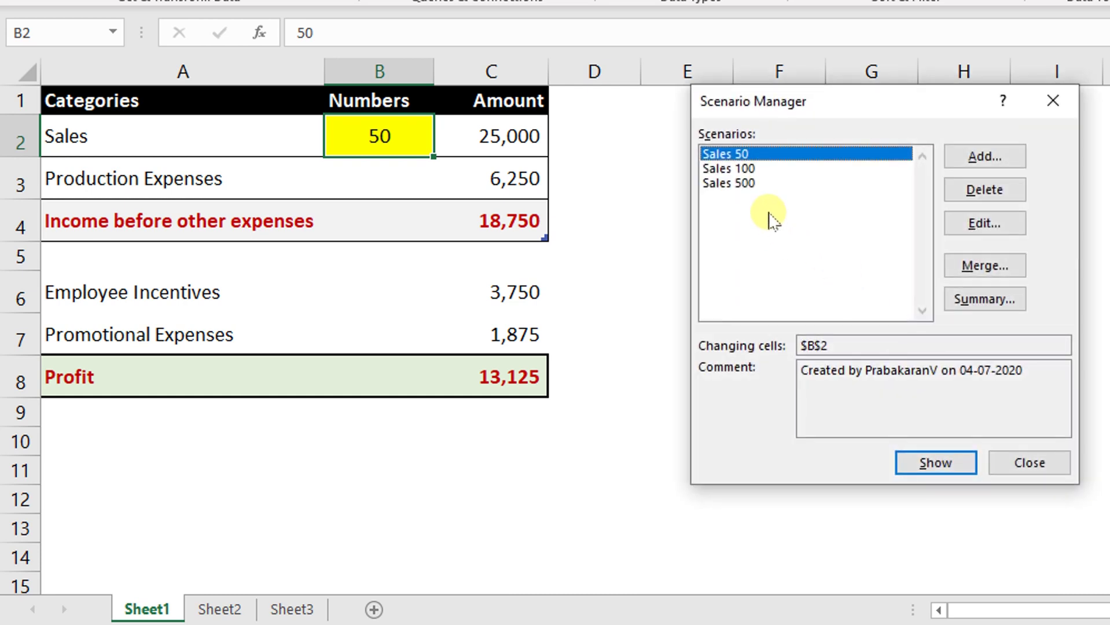
Show the Sales 500 scenario and check B2 at 500 and Profit 1,31,250 in C8
left_click(732, 184)
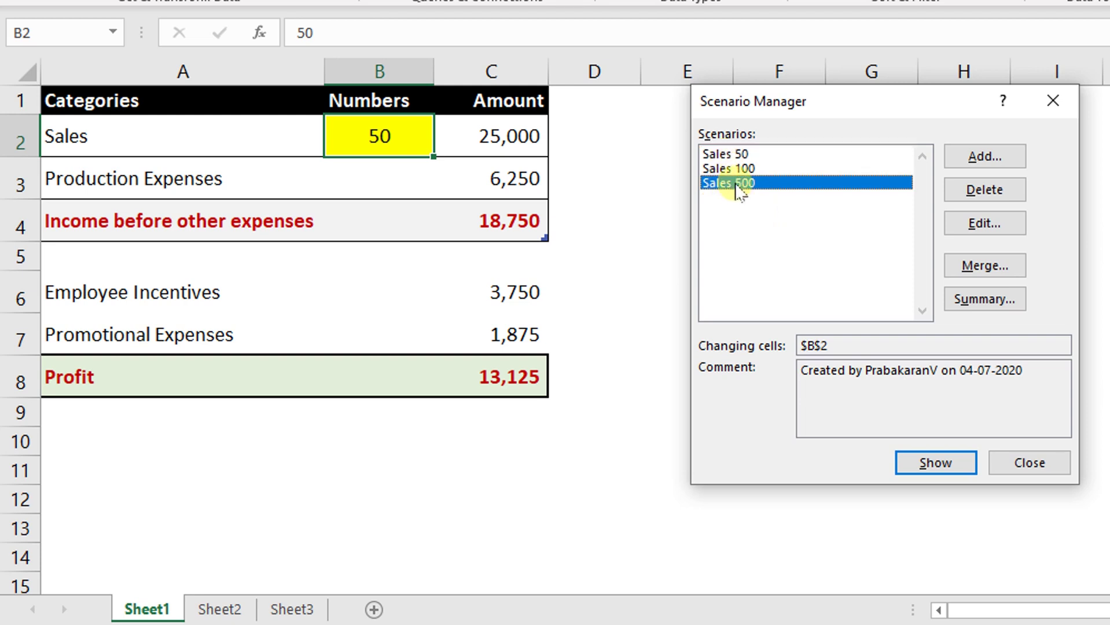
left_click(920, 464)
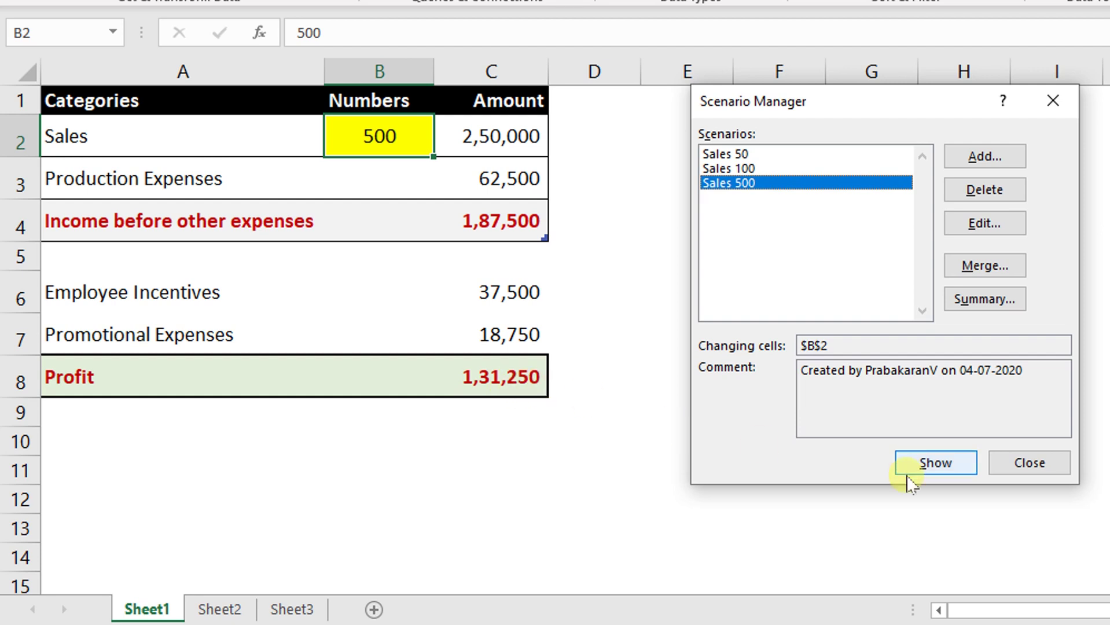
left_click(1042, 467)
left_click(746, 382)
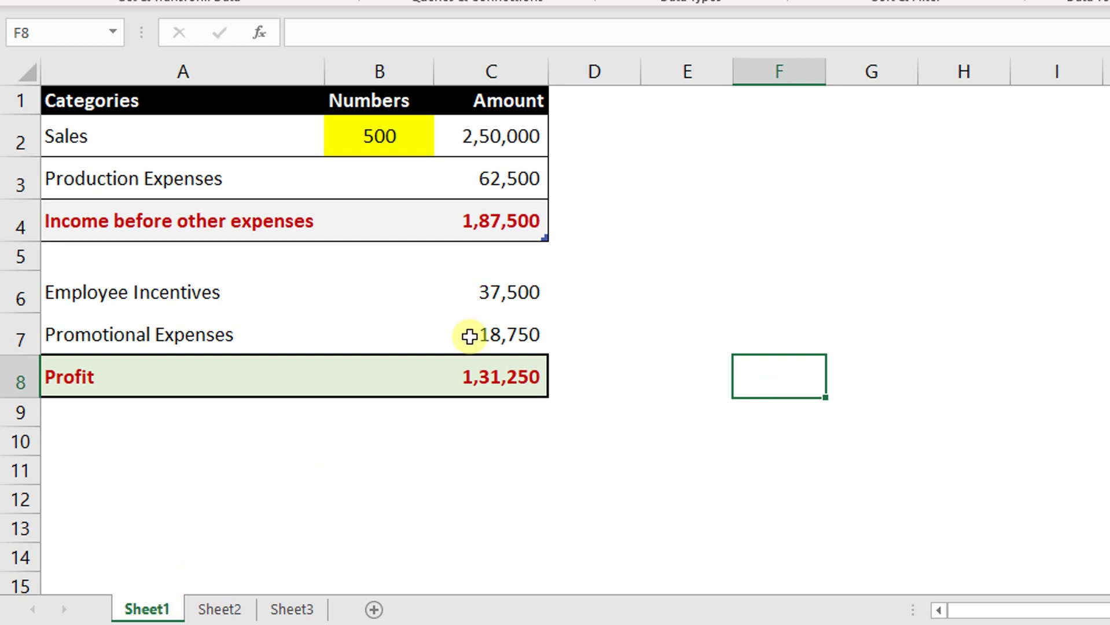
left_click(598, 134)
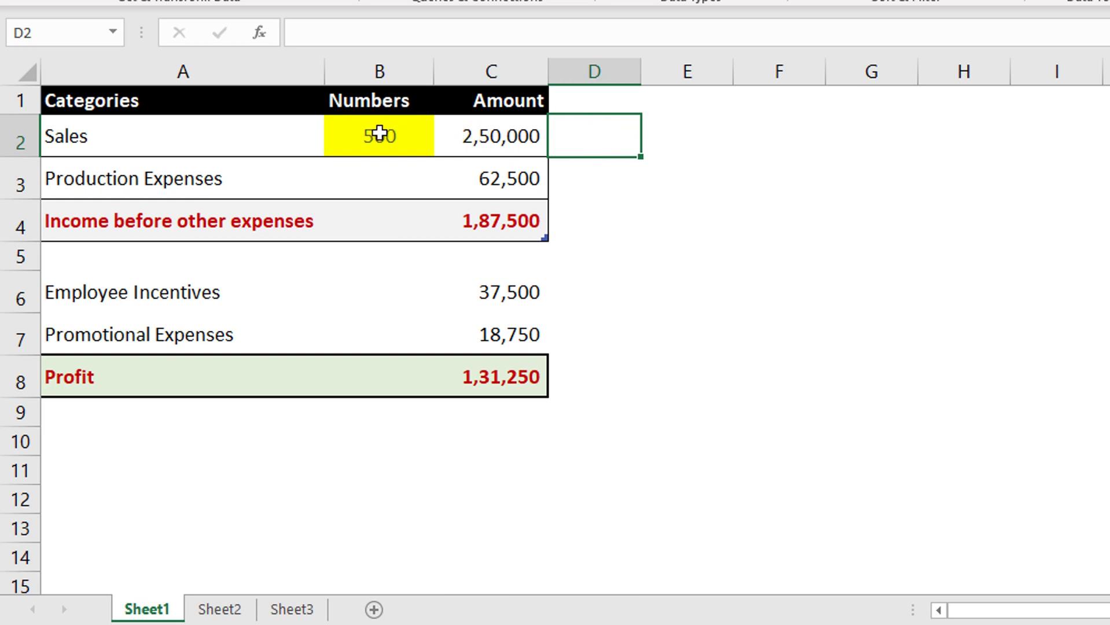
left_click(376, 134)
left_click(514, 369)
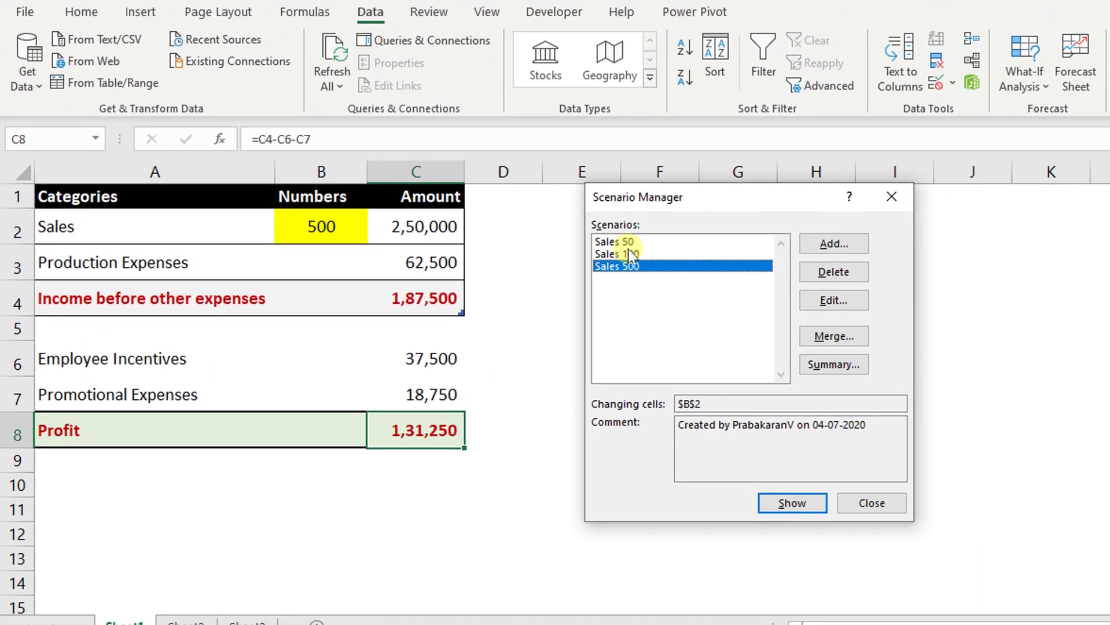
left_click(628, 243)
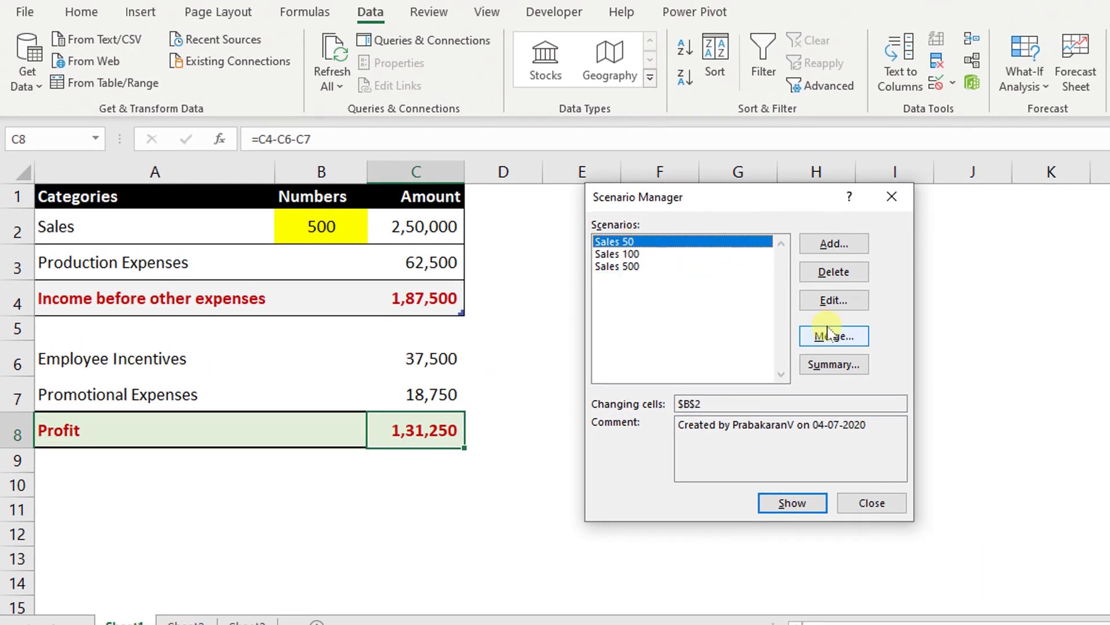
Restore Sales 50, then add scenario 'Sales 1000' setting $B$2 to 1000
left_click(792, 503)
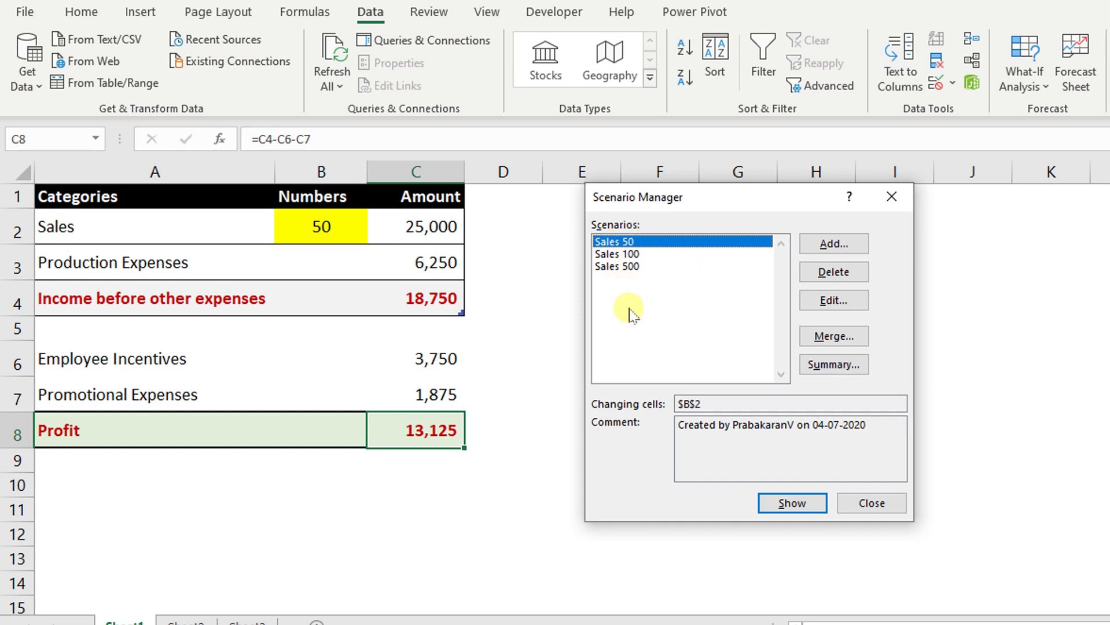
left_click(810, 245)
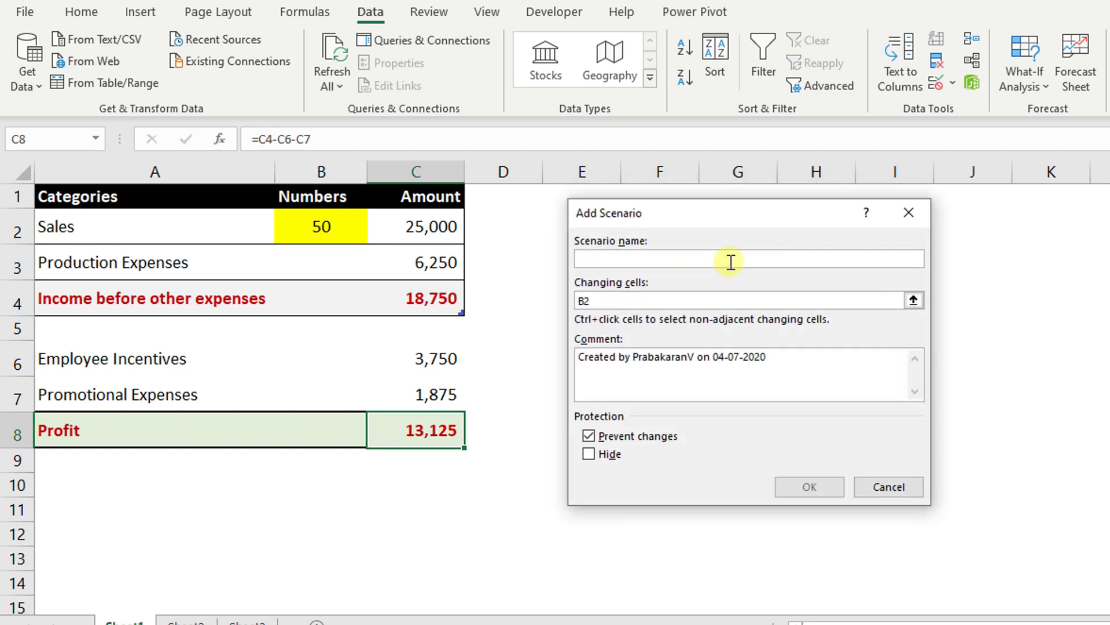
type("Sales 1000")
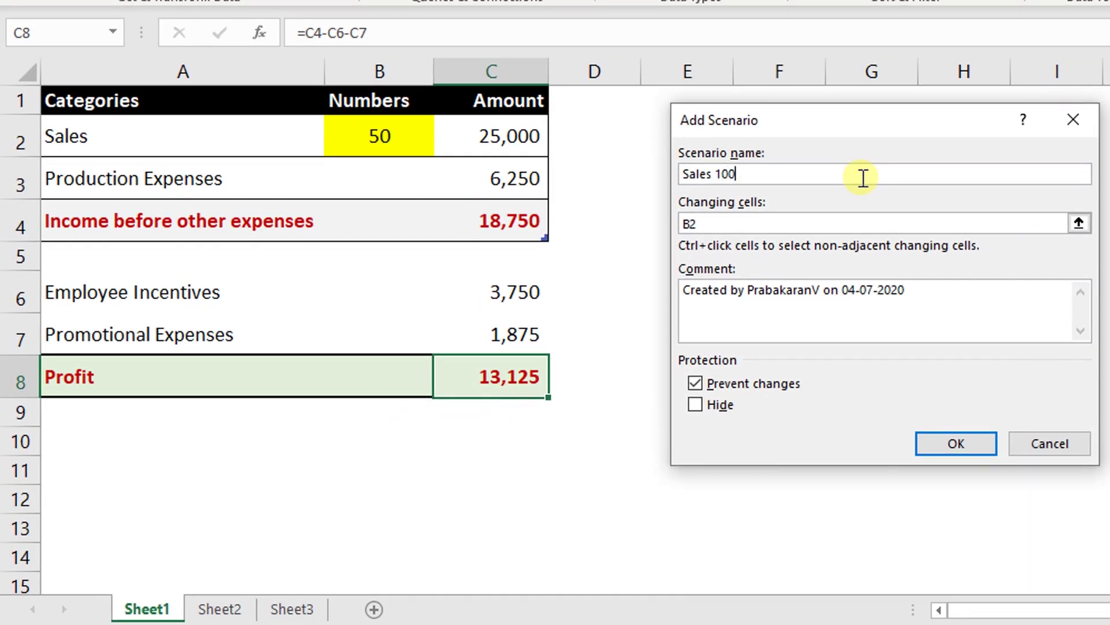
left_click(956, 443)
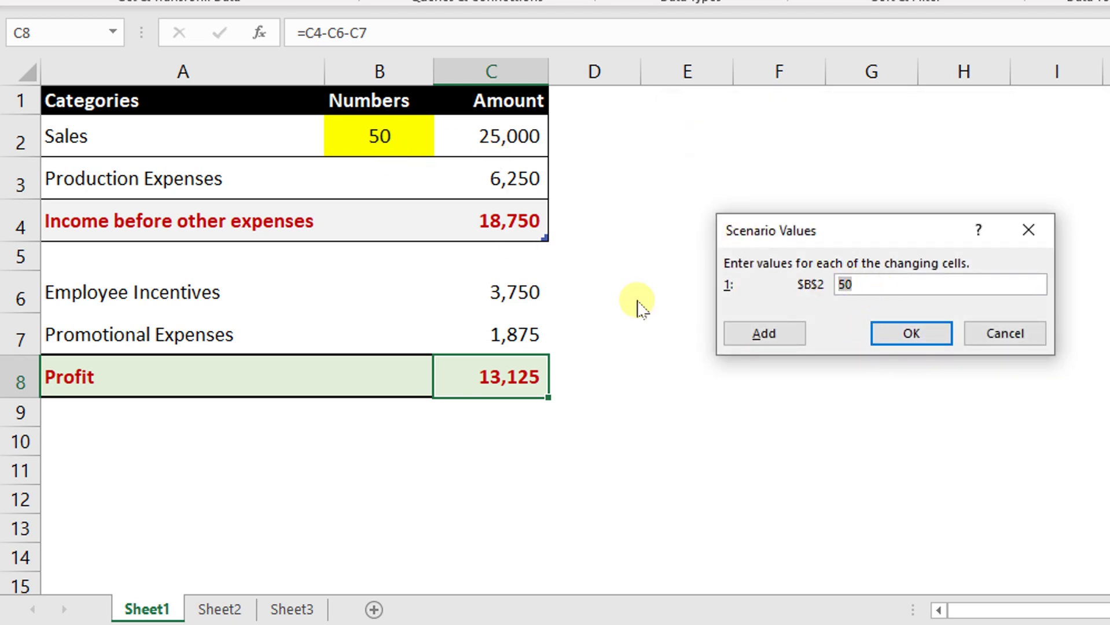
type("1000")
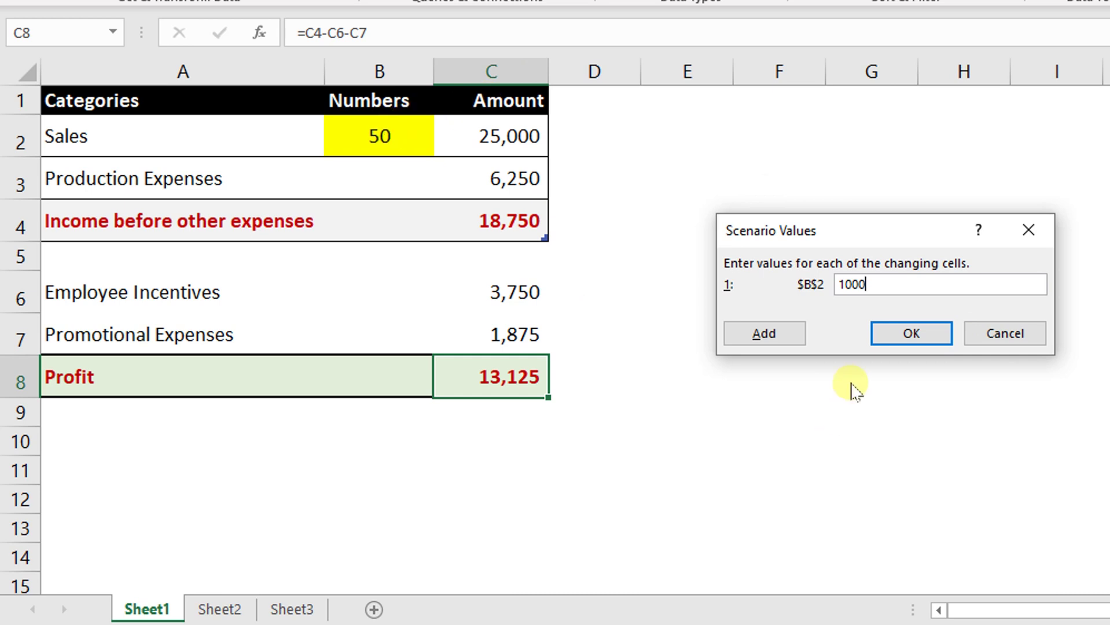
left_click(896, 334)
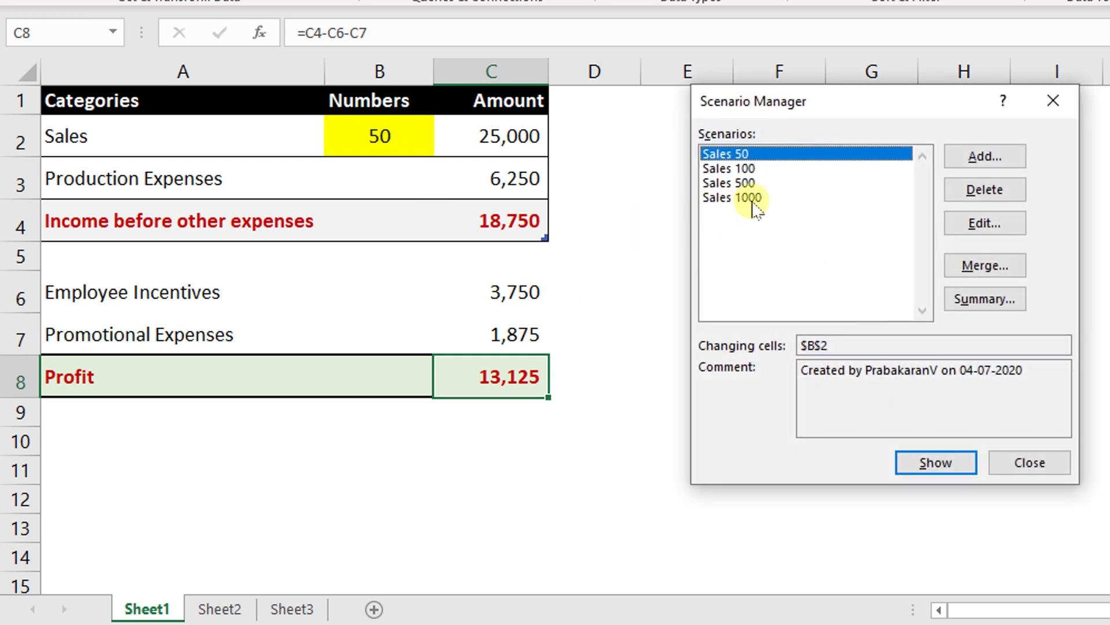
Create a Scenario summary report using C8 as the result cell
left_click(978, 307)
mouse_move(897, 206)
left_mouse_down()
mouse_move(896, 162)
mouse_move(771, 126)
left_mouse_up()
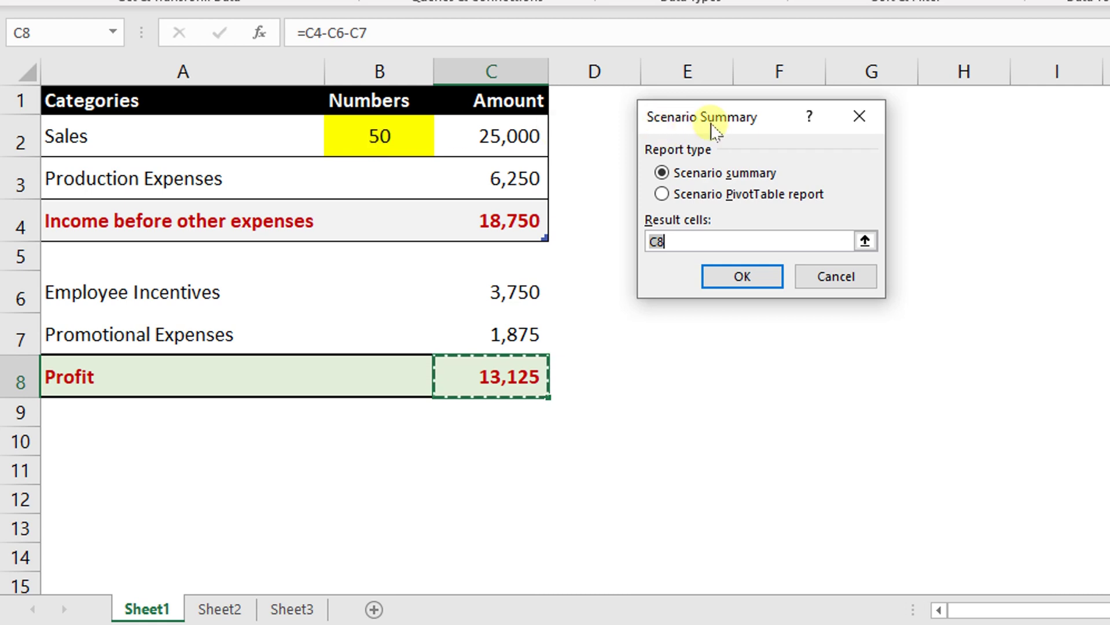
left_click(663, 174)
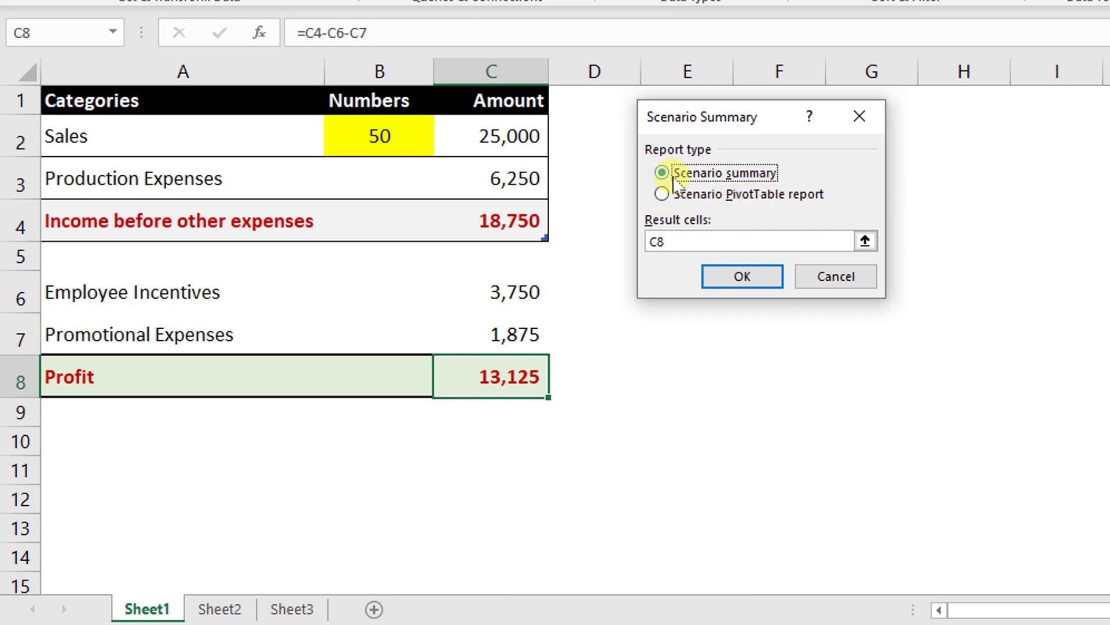
left_click(711, 240)
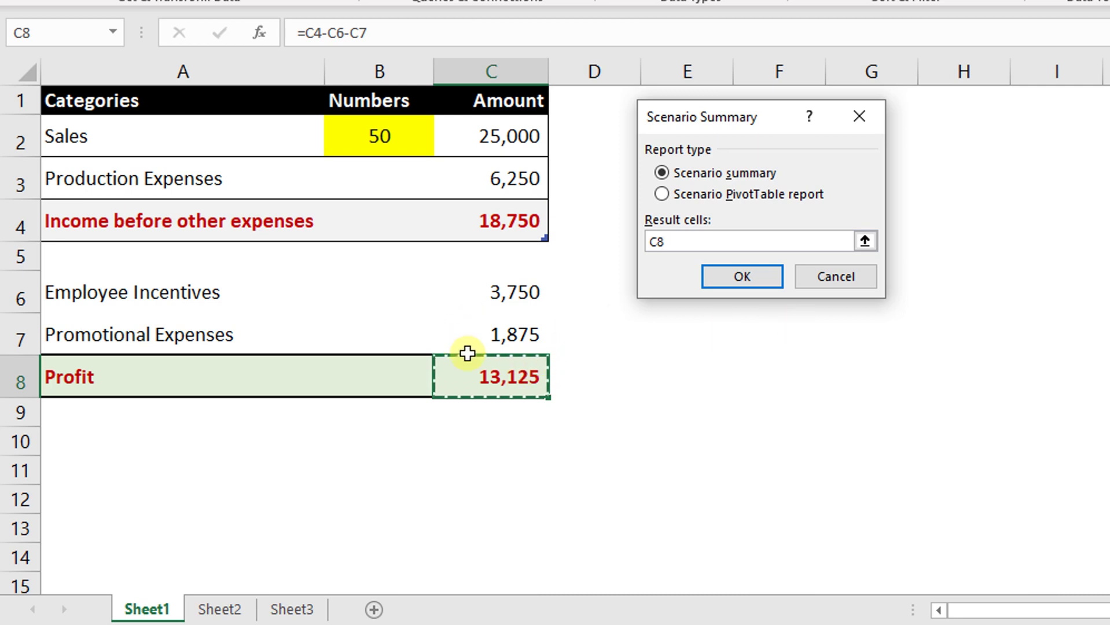
left_click(717, 283)
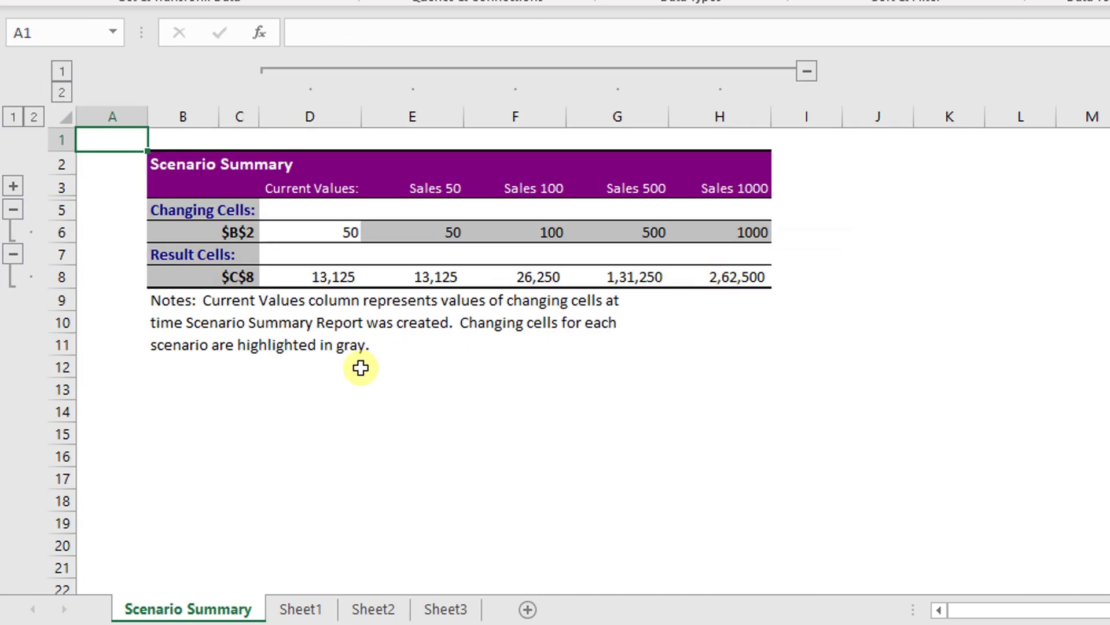
Review the report's Current Values column and the Sales 50 column's B2 and profit figures
left_click(360, 367)
left_click(349, 232)
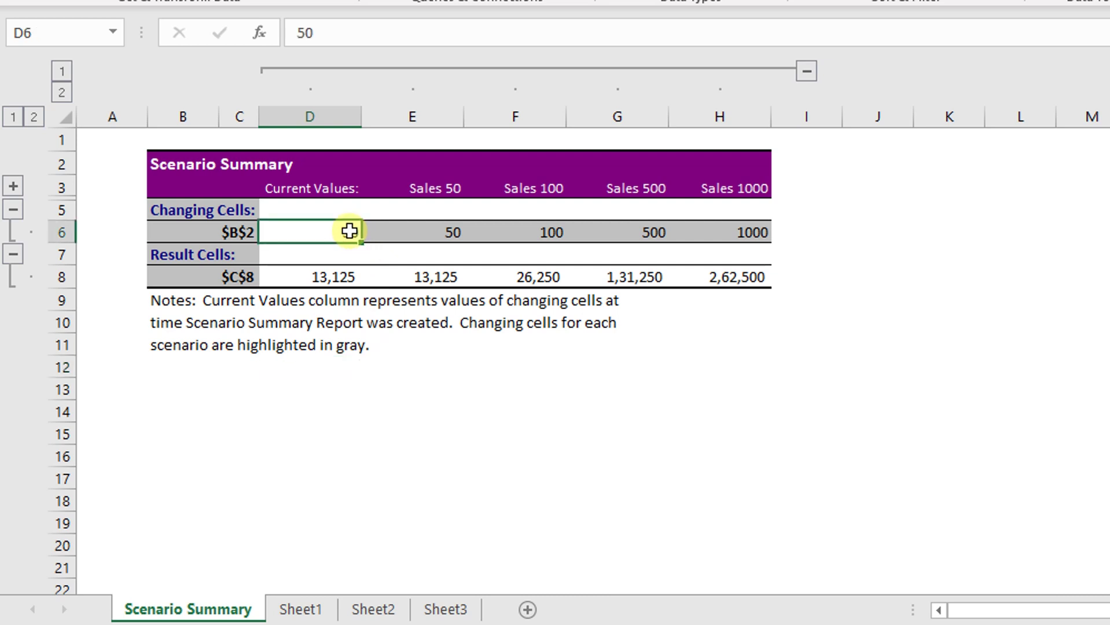
left_click(342, 277)
left_click(441, 232)
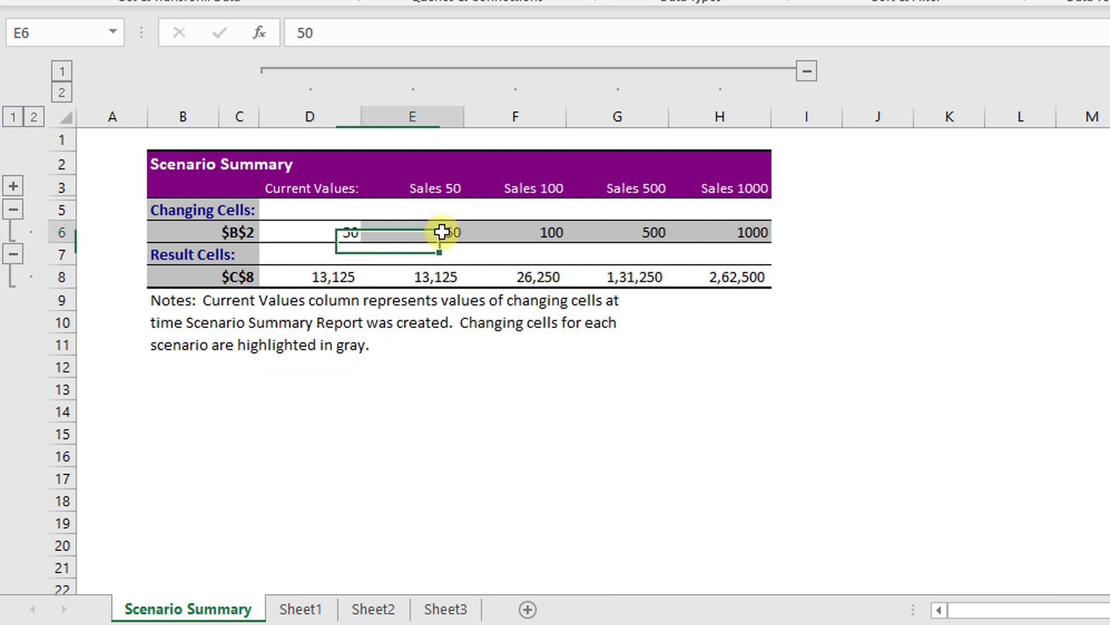
left_click_drag(324, 188, 331, 273)
left_click(434, 189)
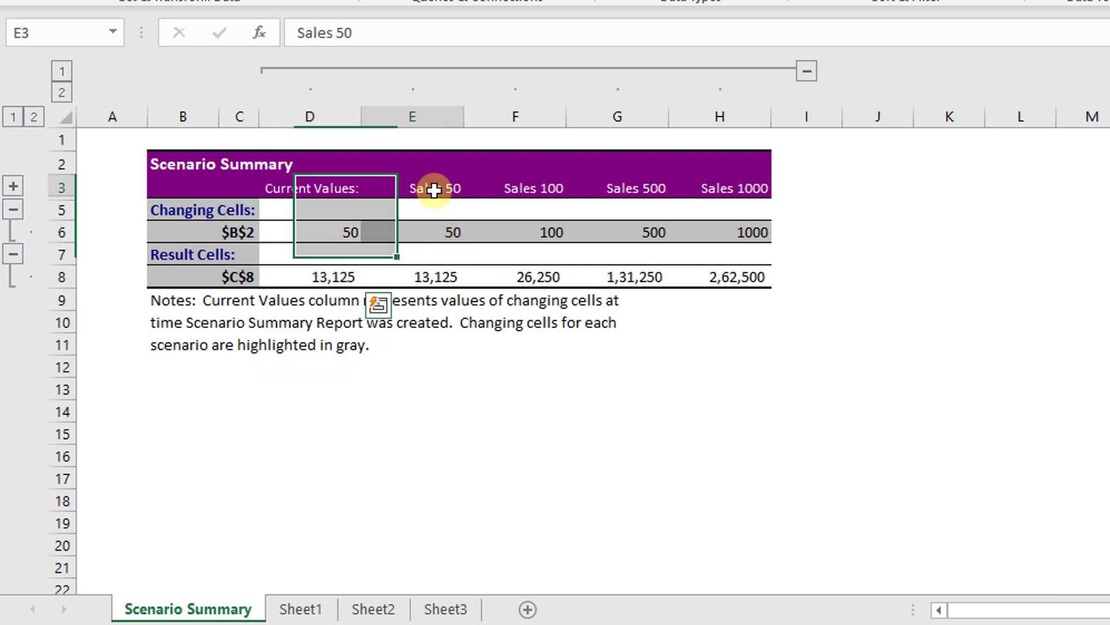
left_click(440, 231)
left_click(438, 276)
Review the Sales 100 and Sales 500 profits, 26,250 and 1,31,250, across the report table
left_click(538, 209)
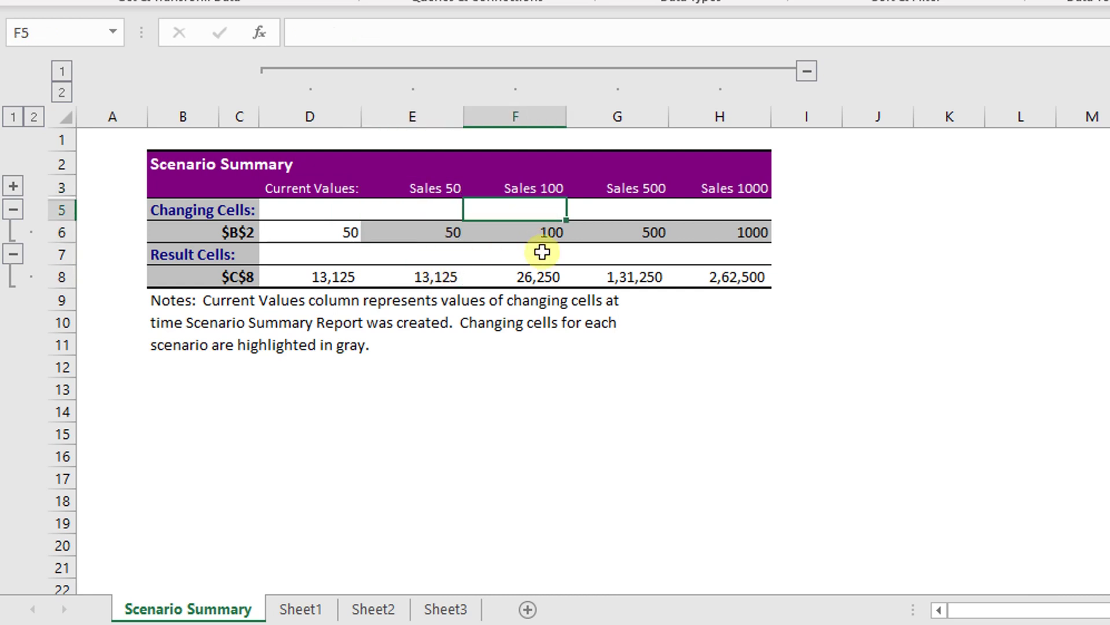
left_click(541, 276)
left_click(657, 189)
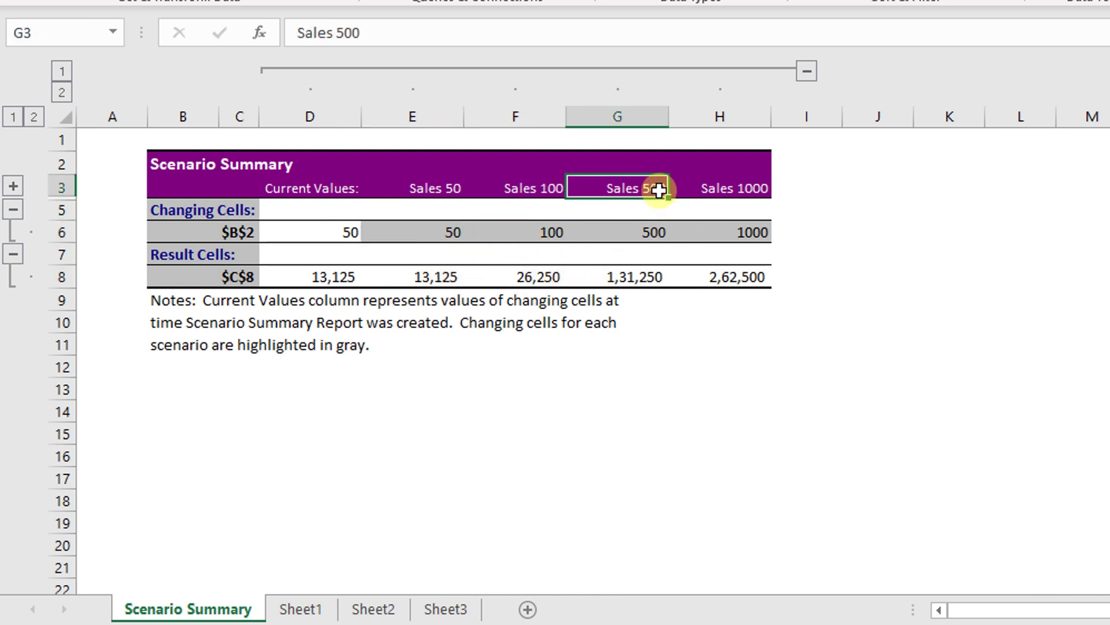
left_click(606, 279)
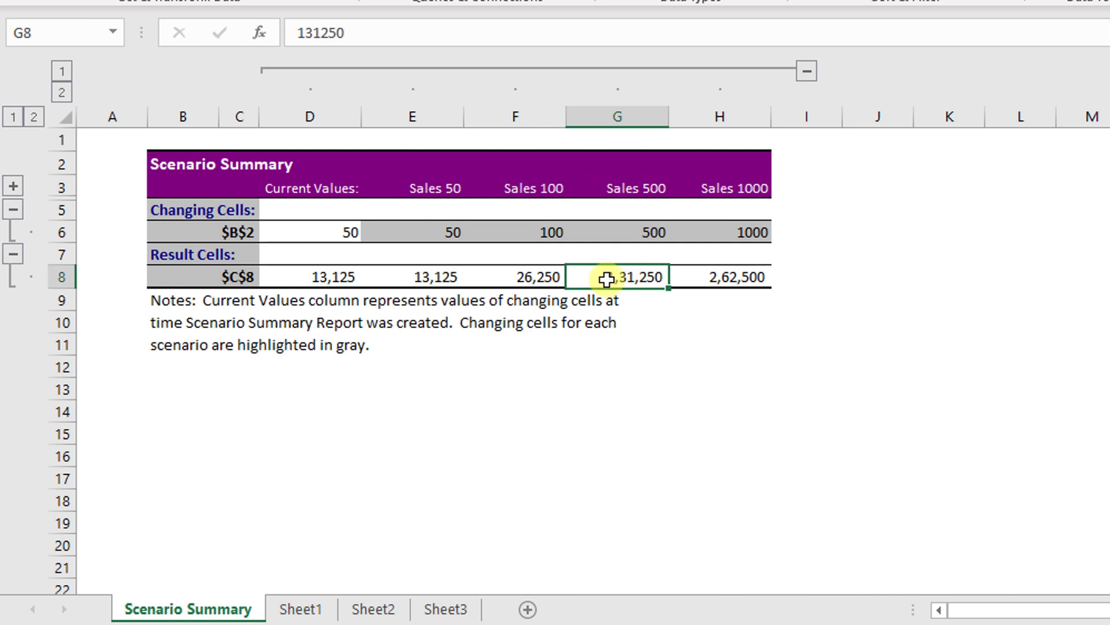
left_click_drag(718, 186, 362, 264)
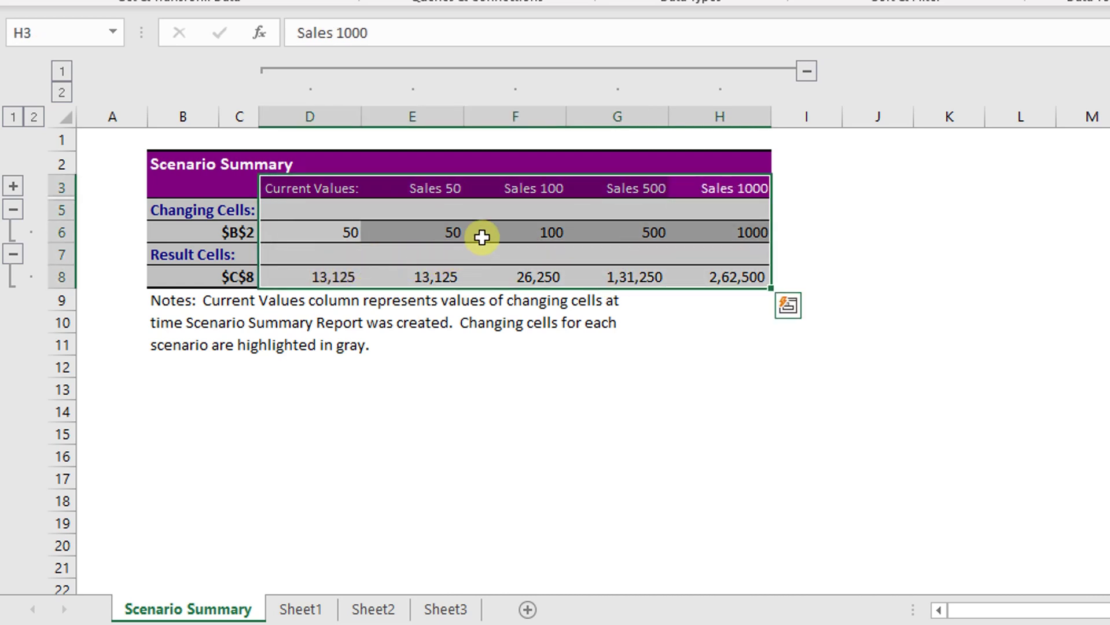
left_click(480, 234)
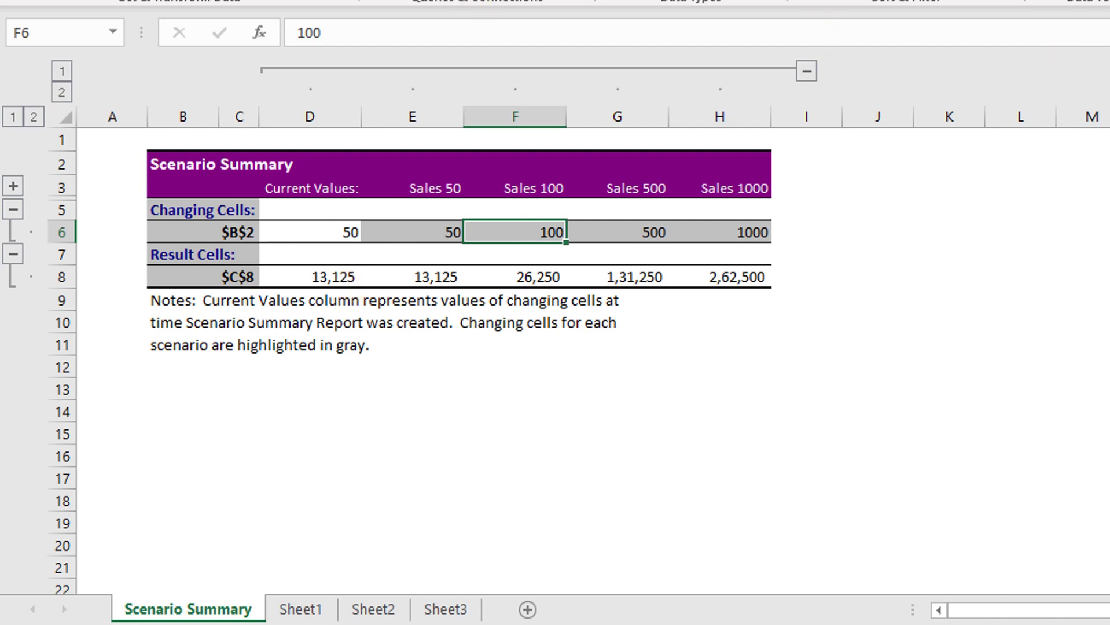
left_click(979, 58)
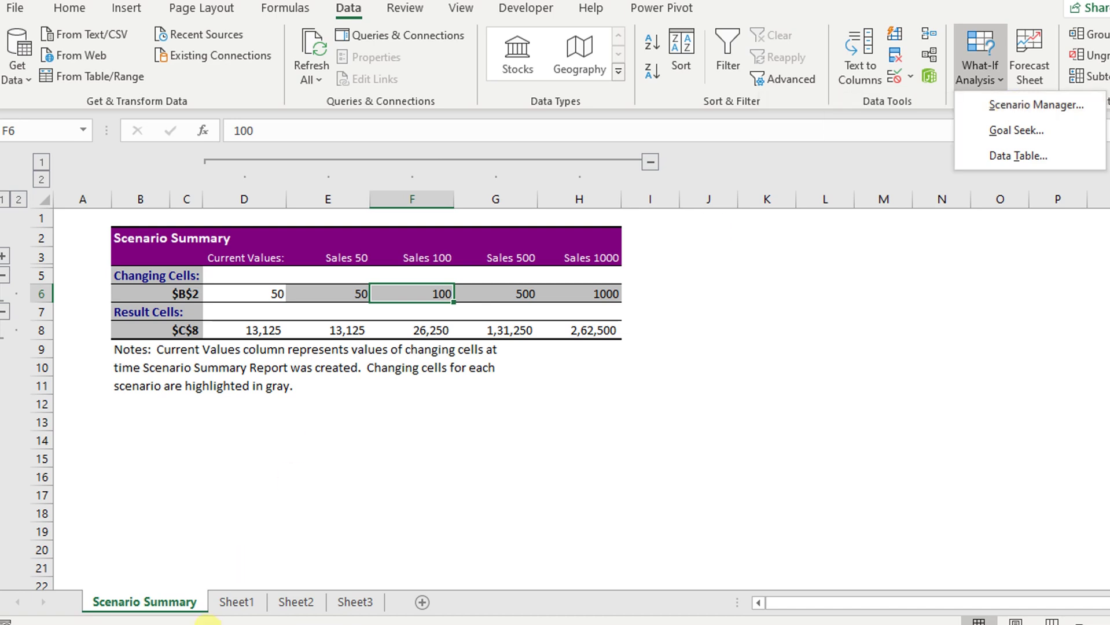
Switch to Sheet1 and select the Amount values C2 to C8
left_click(227, 605)
left_click(226, 604)
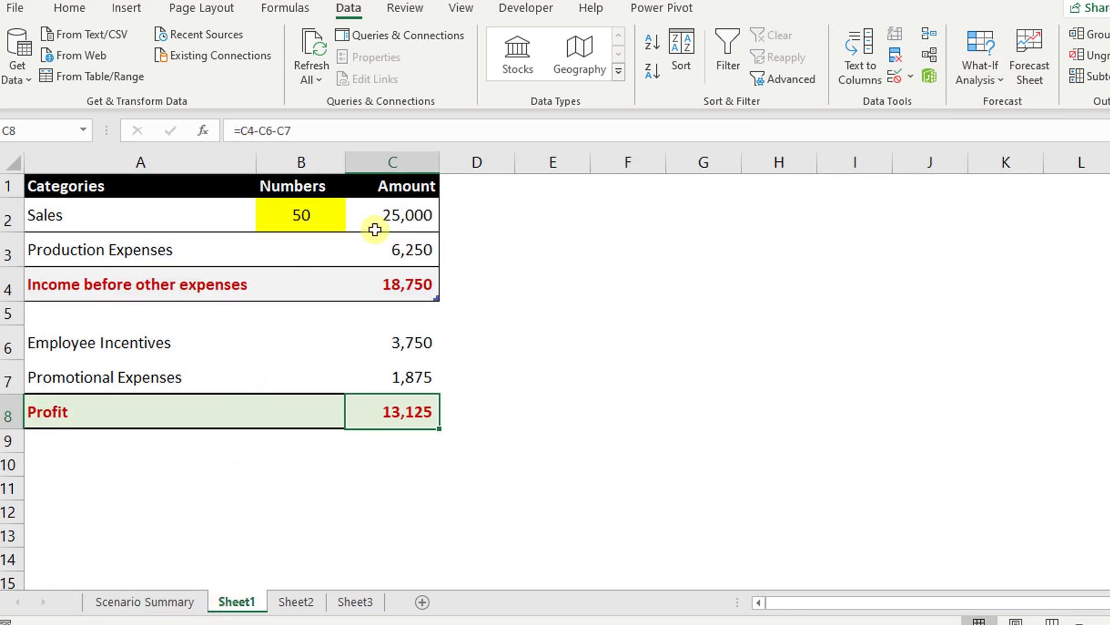
left_click_drag(384, 217, 416, 402)
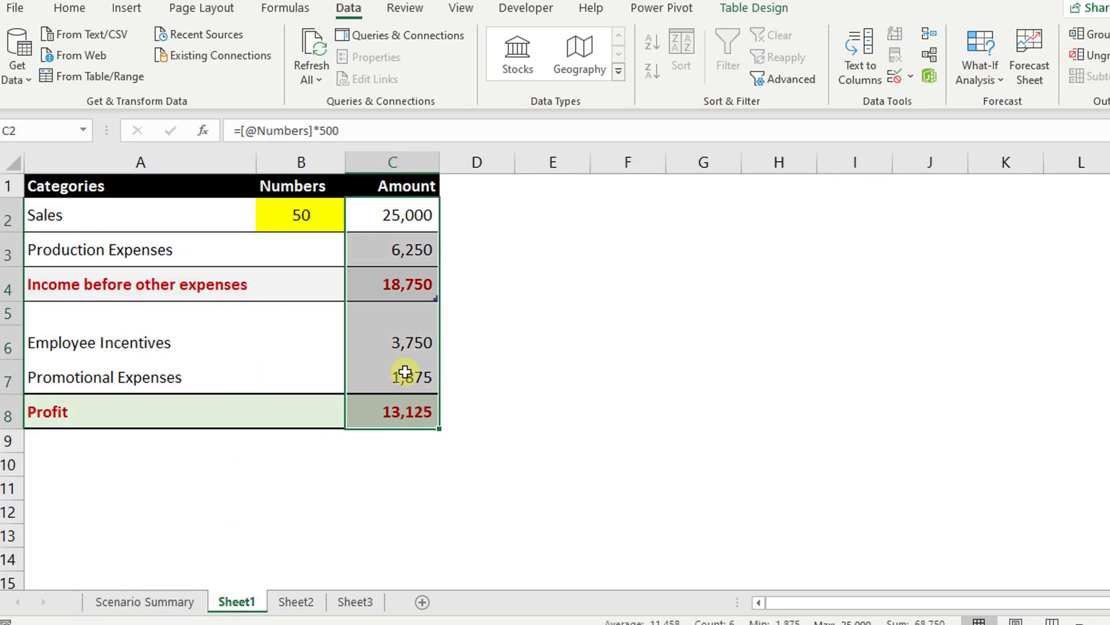
Show the Sales 1000 scenario so Sales reads 5,00,000 and Profit 2,62,500
left_click(382, 341)
left_click(979, 73)
left_click(984, 104)
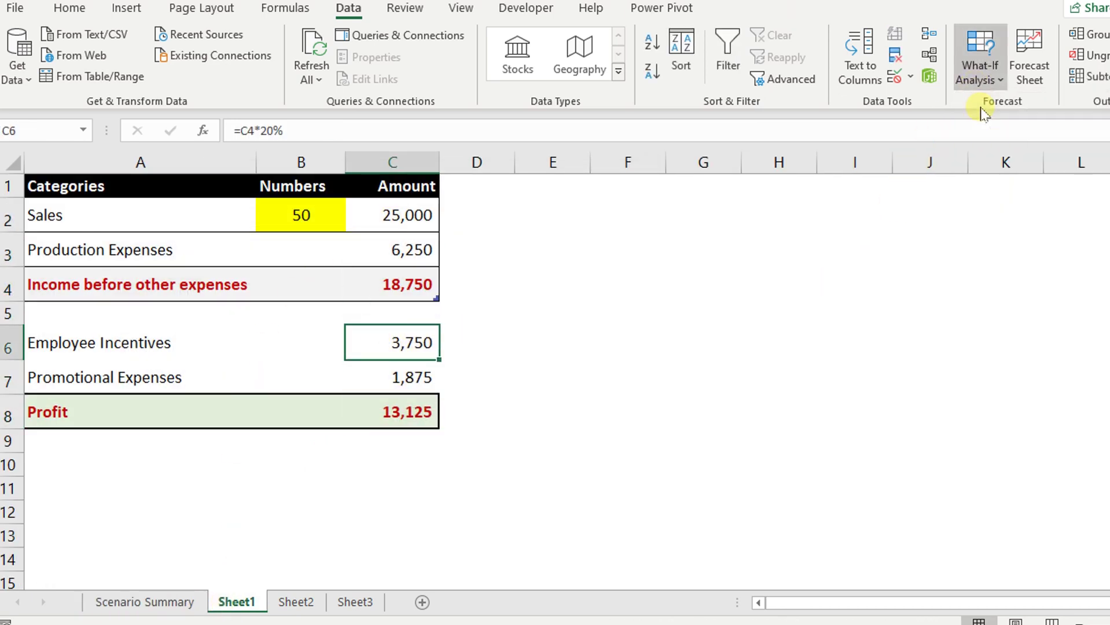
left_click(501, 195)
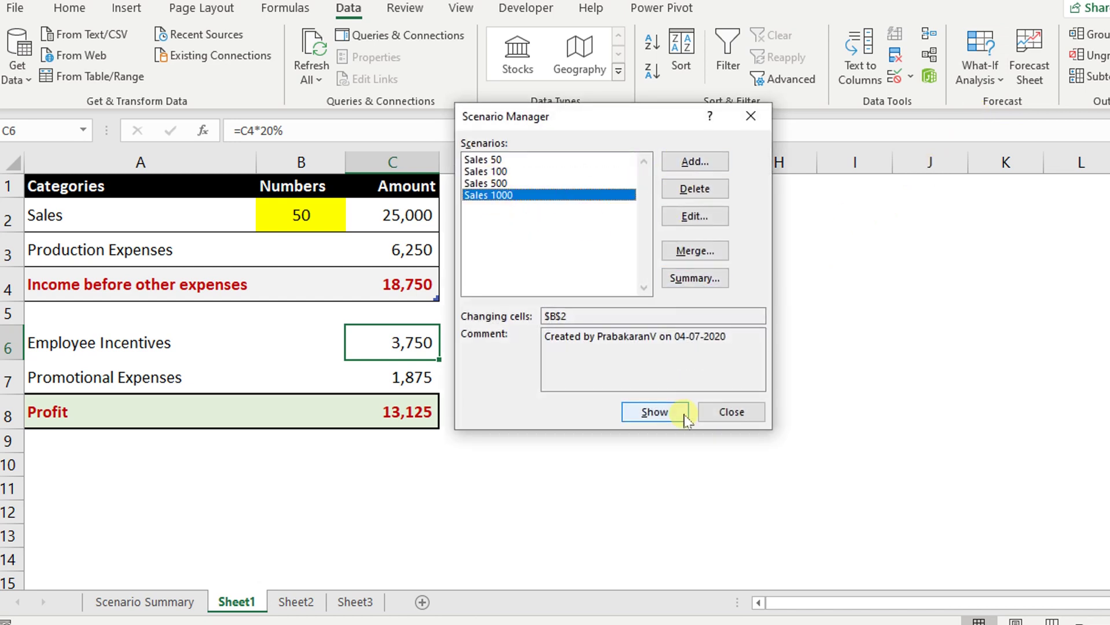
left_click(653, 412)
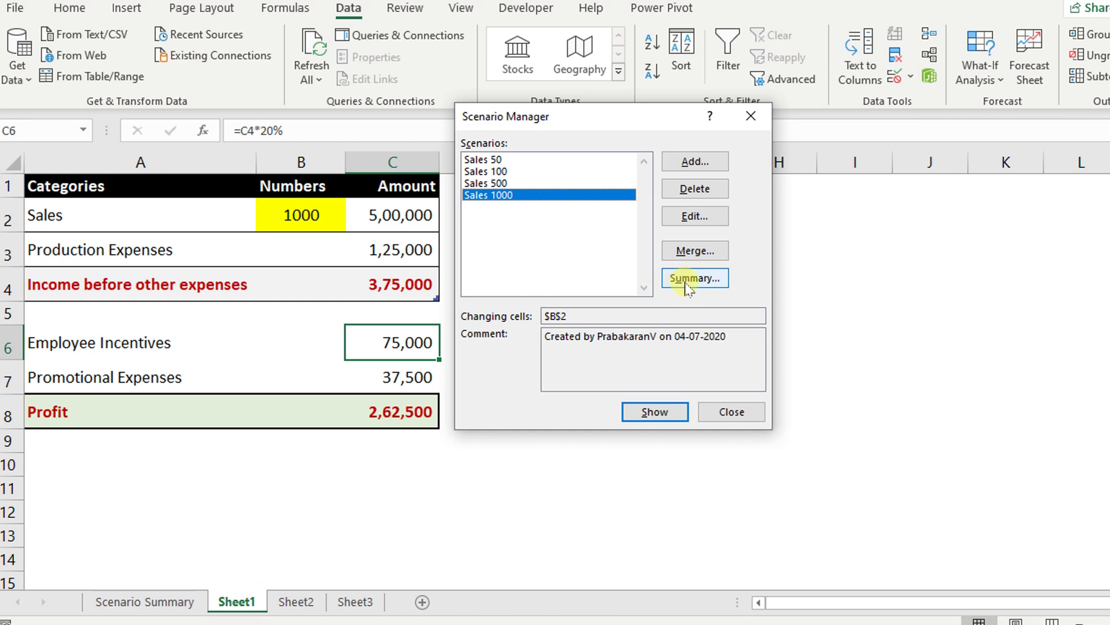
left_click(731, 412)
left_click(499, 273)
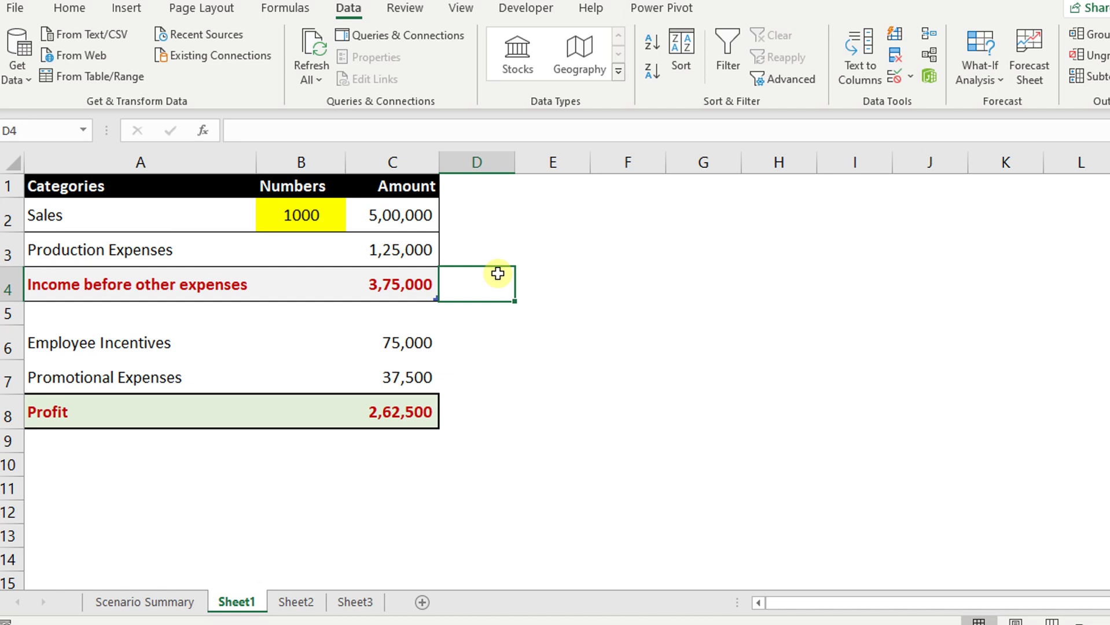
left_click(405, 284)
Switch to Sheet2 and review the monthly budget, selecting the Total Expenses cell B8
left_click(405, 412)
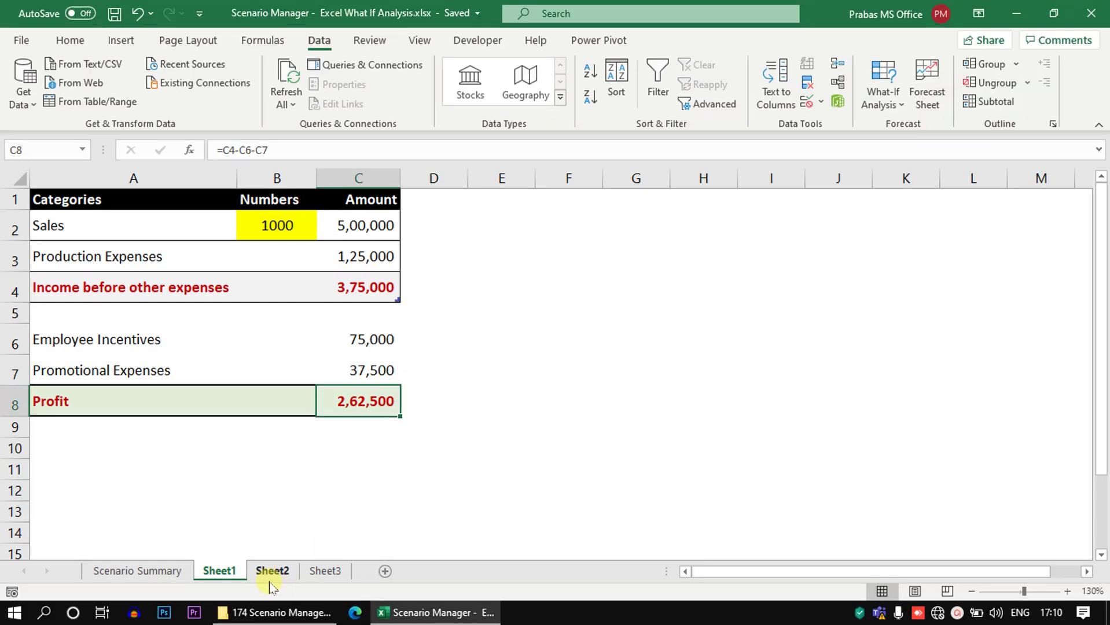
left_click(271, 576)
left_click(385, 272)
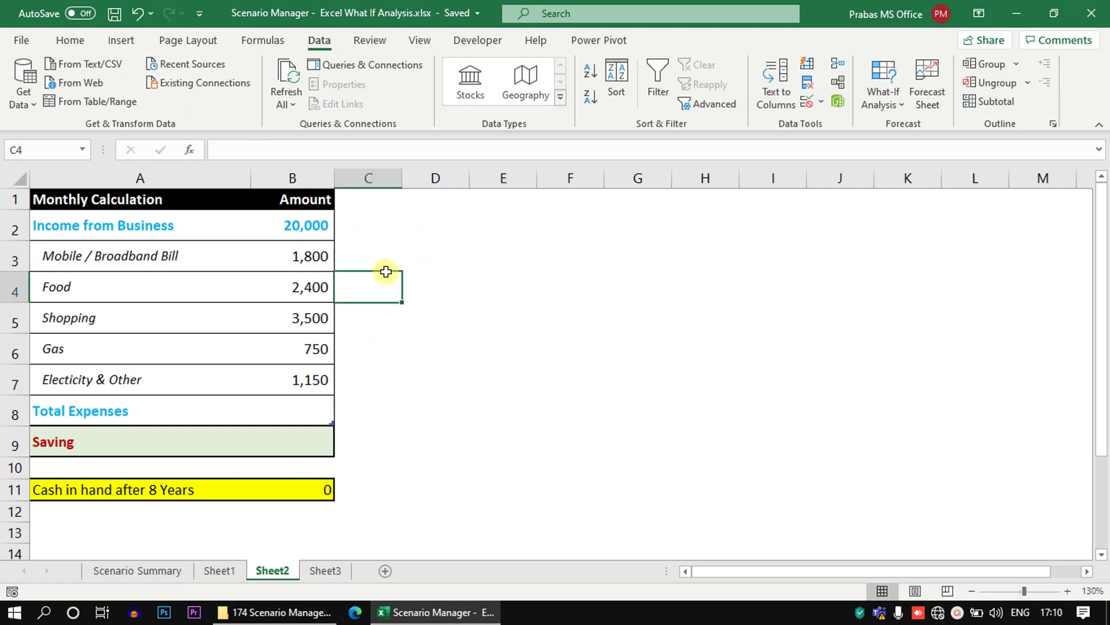
left_click(102, 201)
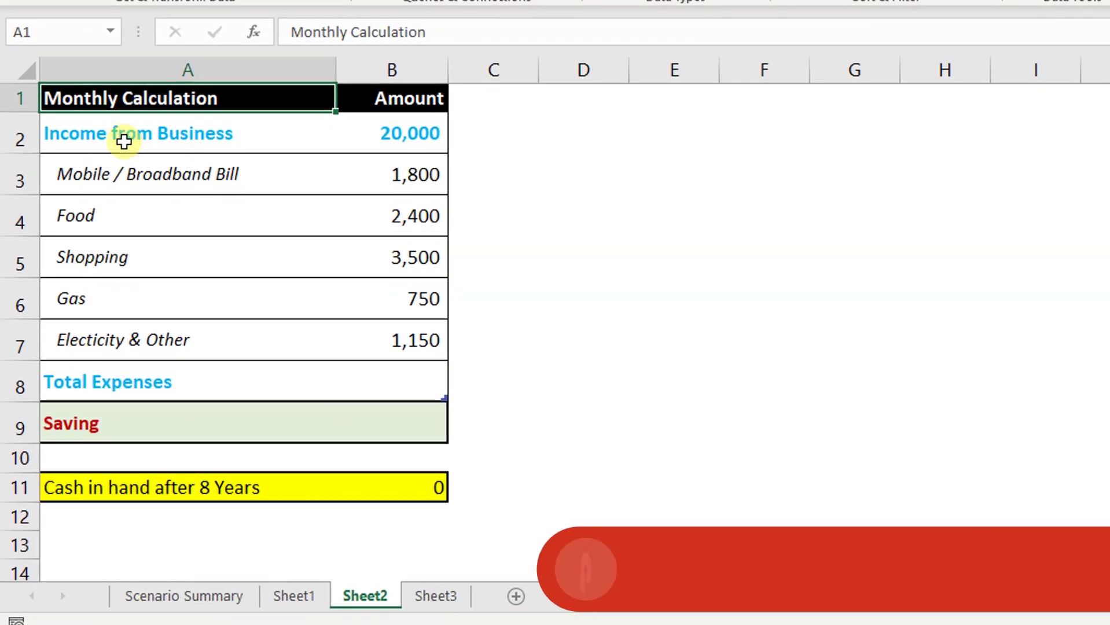
left_click(123, 137)
left_click(459, 132)
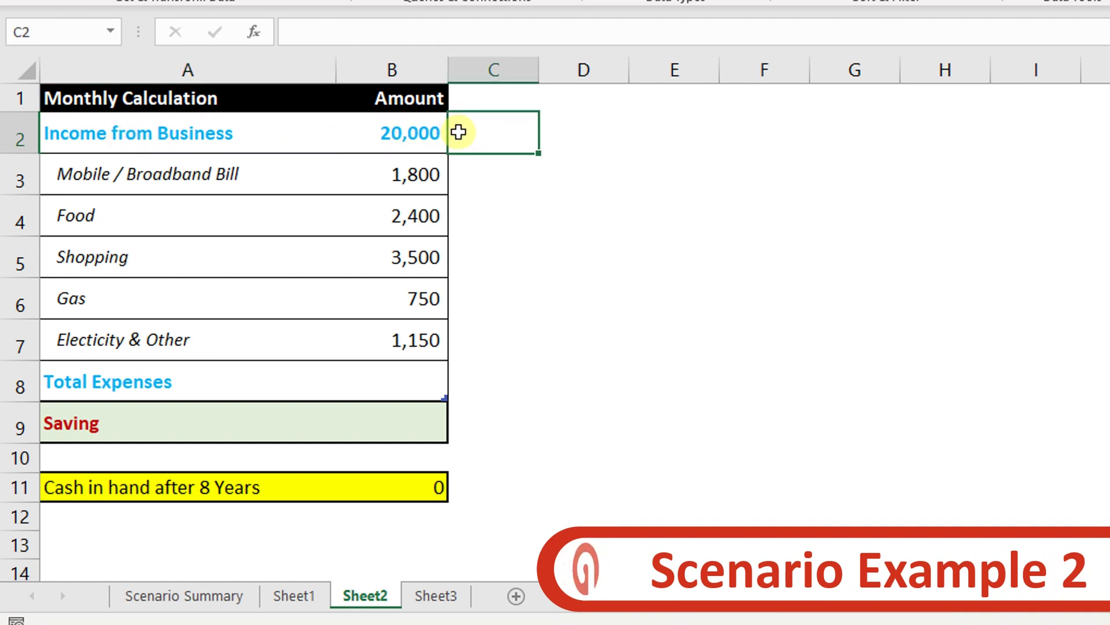
left_click(462, 171)
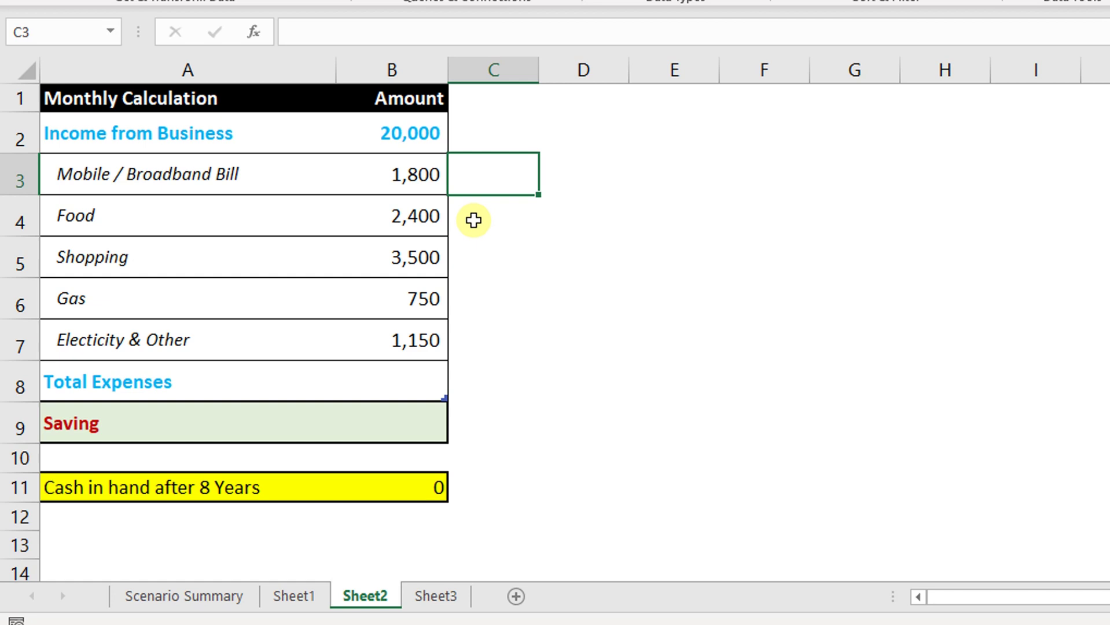
left_click(457, 254)
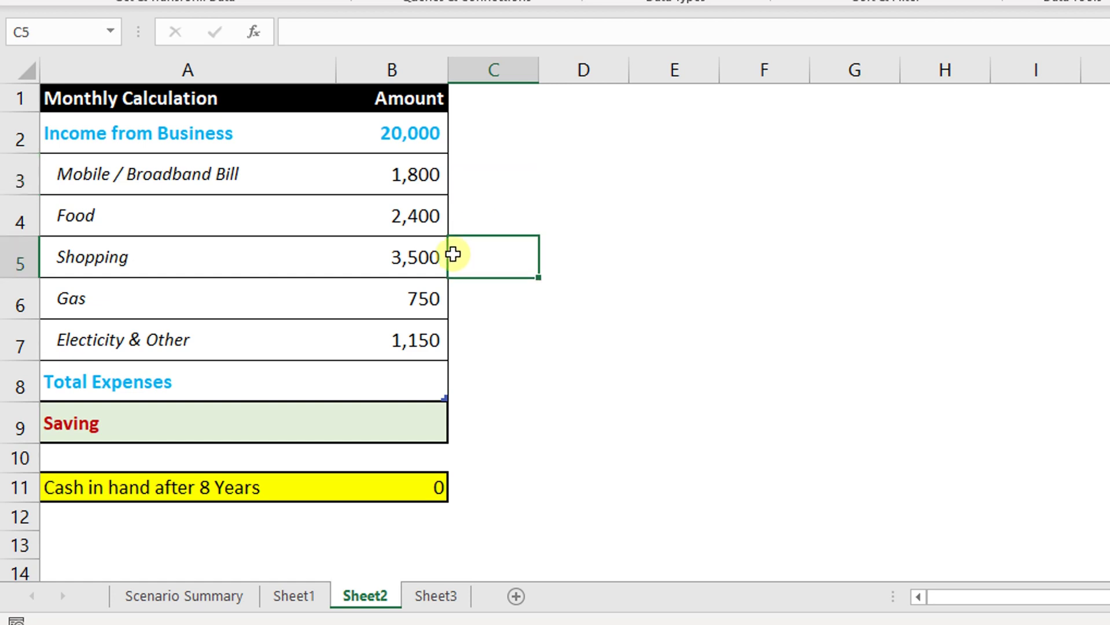
left_click(472, 291)
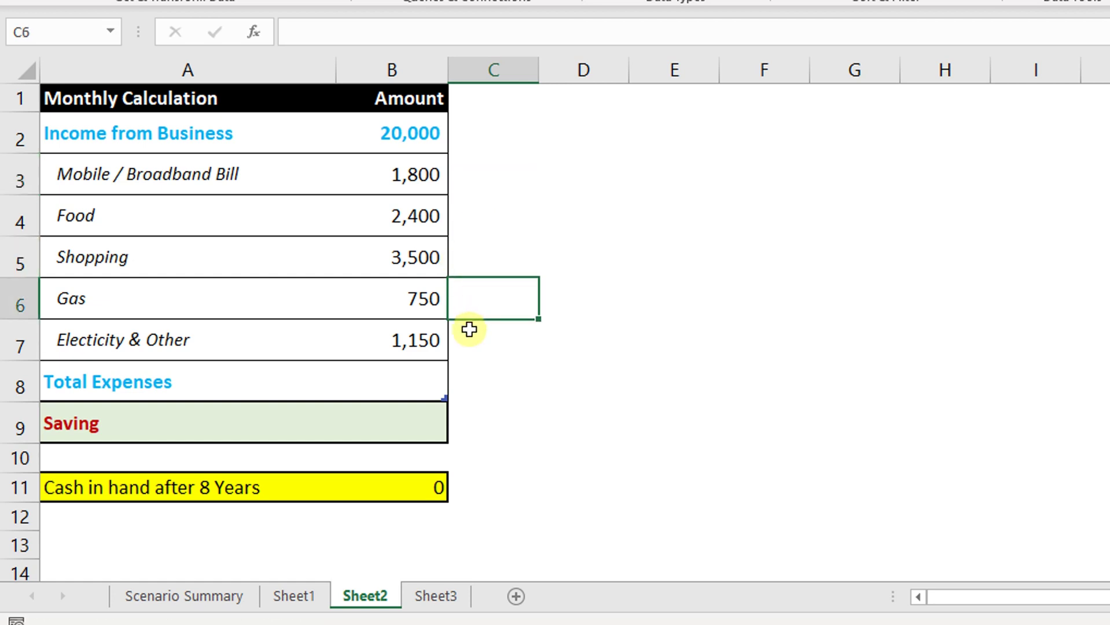
left_click(430, 371)
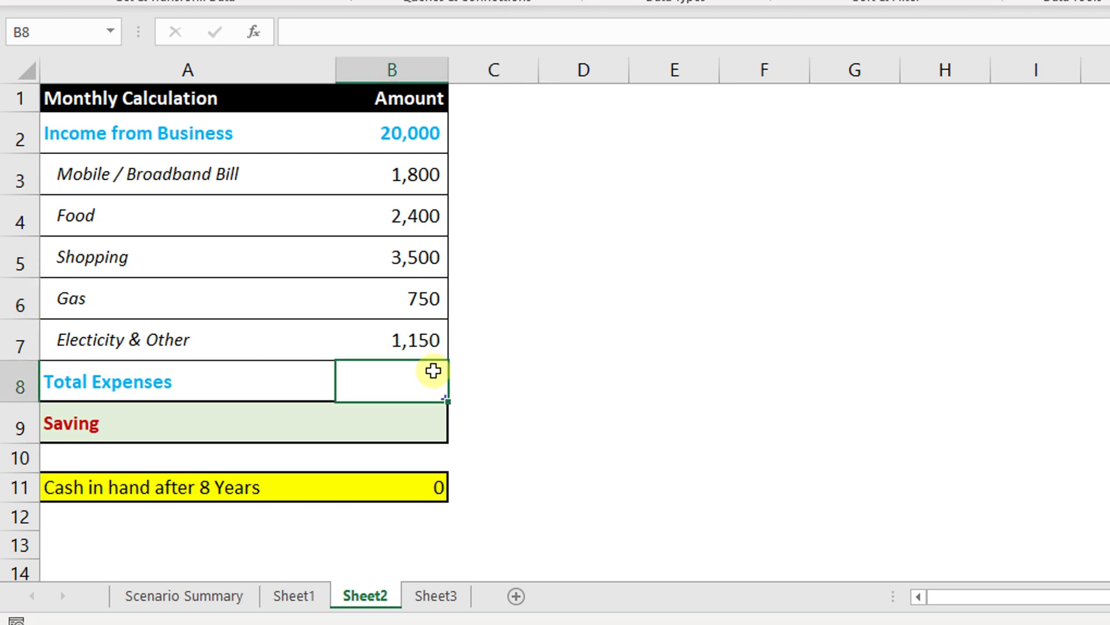
Enter =SUM(B3:B7) in B8 so Total Expenses shows 9,600
type("=")
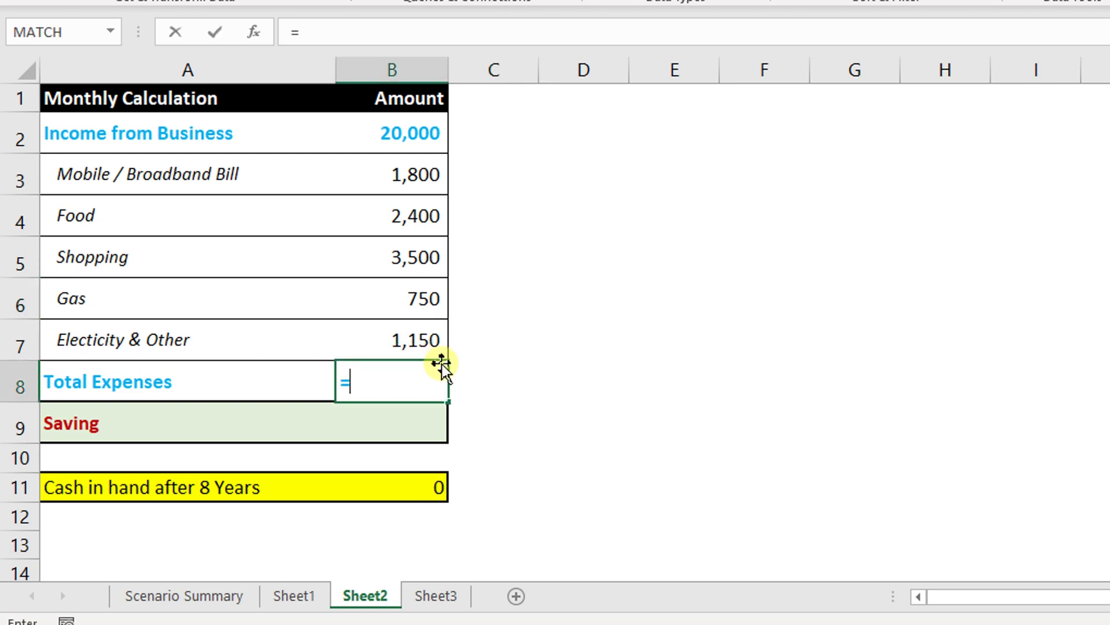
type("sum")
key("Tab")
key("Up")
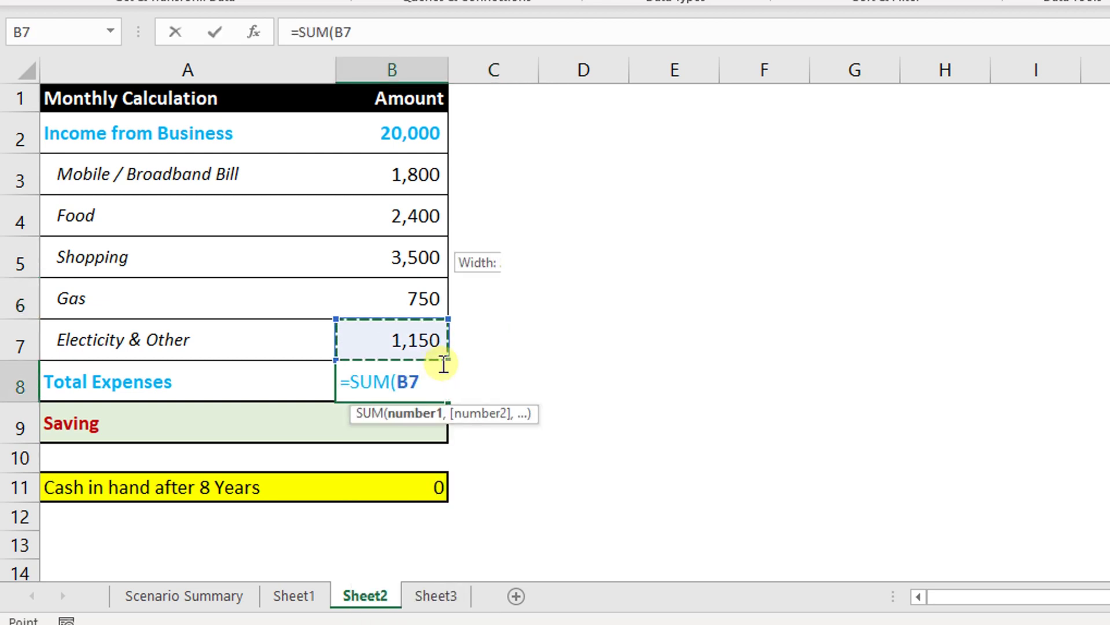
key("shift+Up")
key("shift+Up")
key("shift+Up")
key("shift+Up")
key("shift+Up")
key("shift+Down")
key("shift+Down")
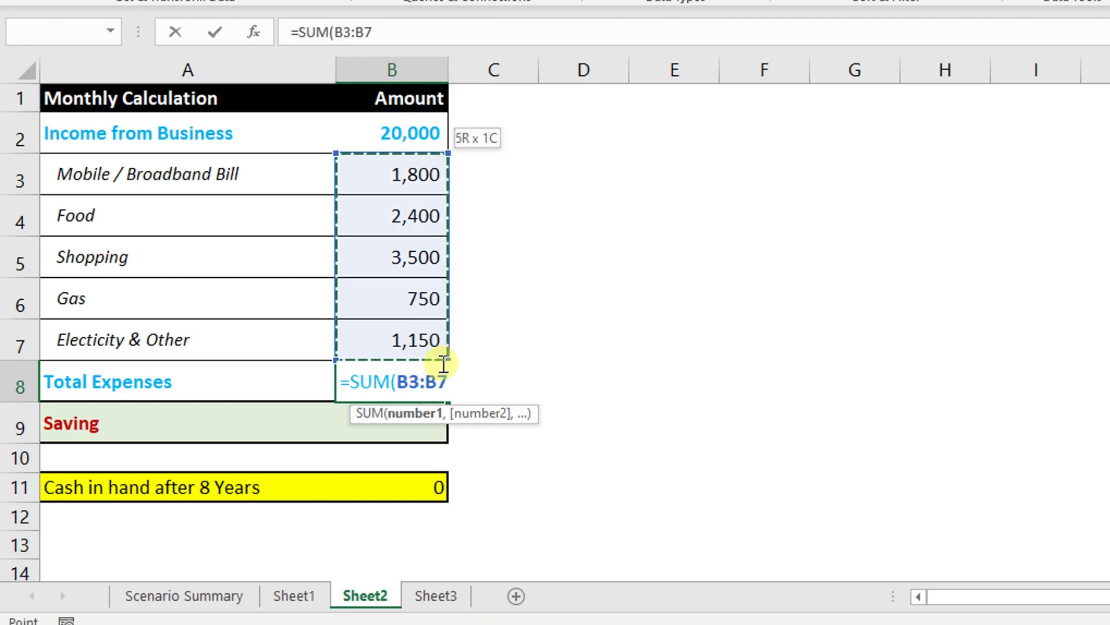
key("Return")
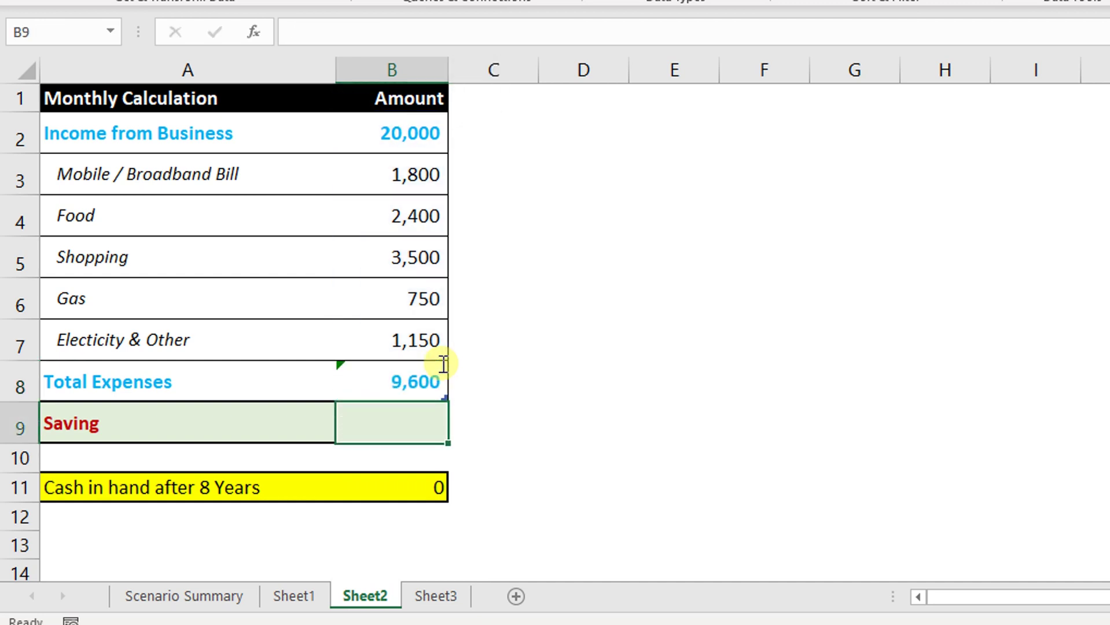
Enter =B2-B8 in B9 so Saving shows 10,400, then check the formula
type("=")
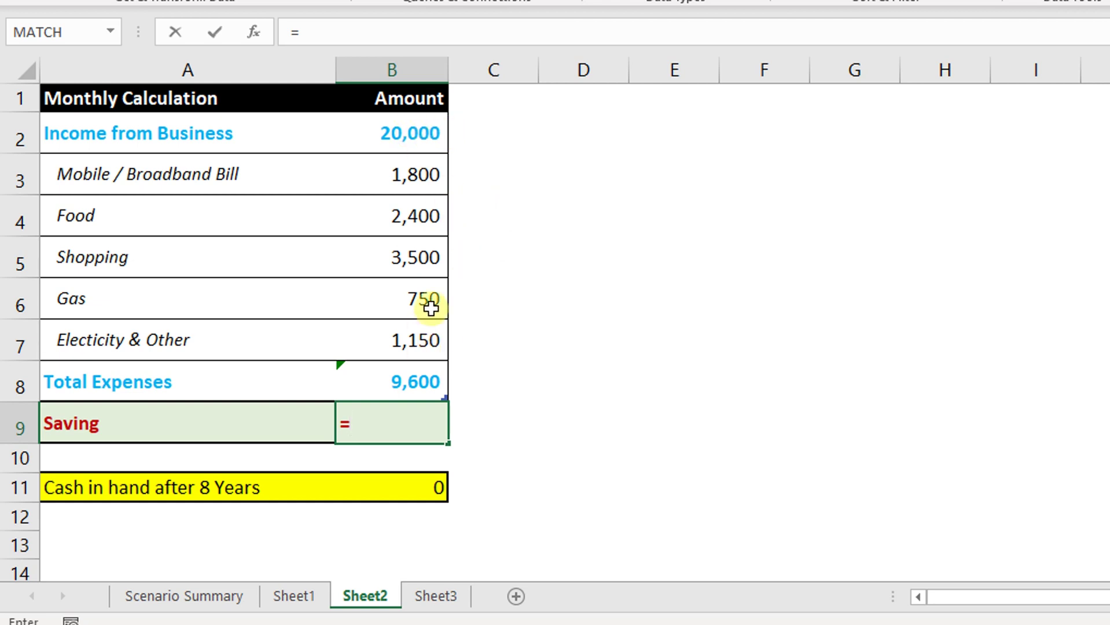
left_click(431, 135)
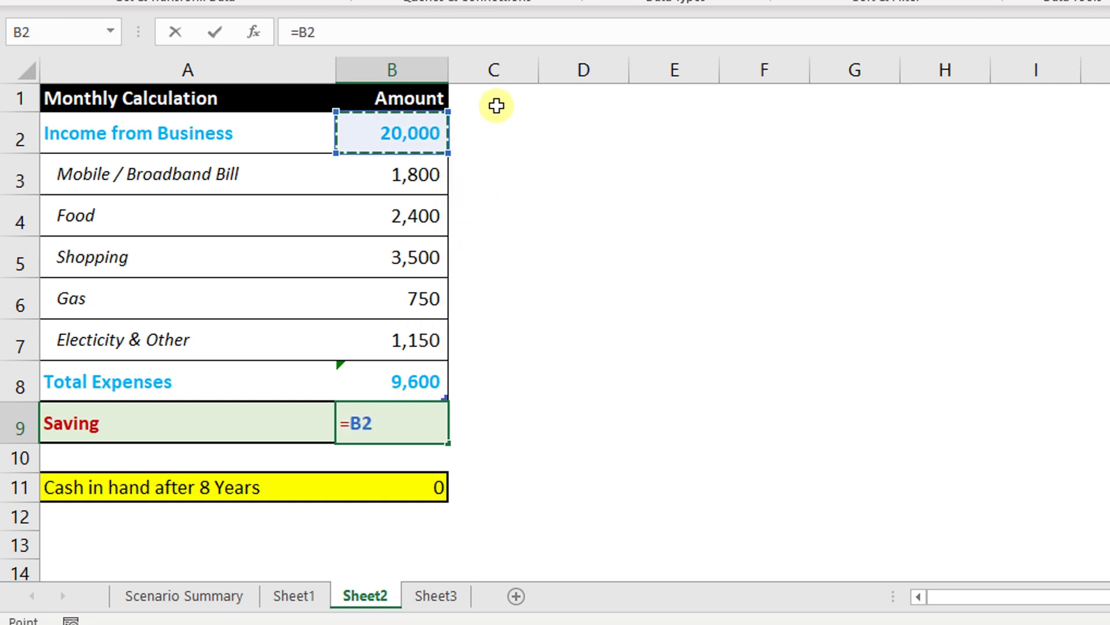
type("-")
left_click(422, 366)
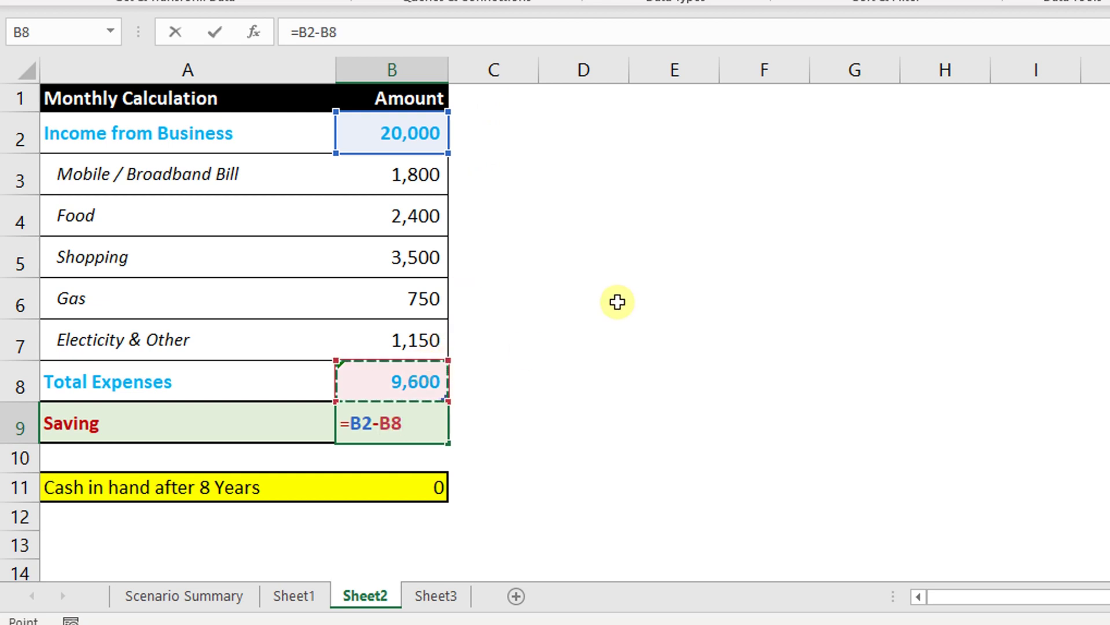
key("Return")
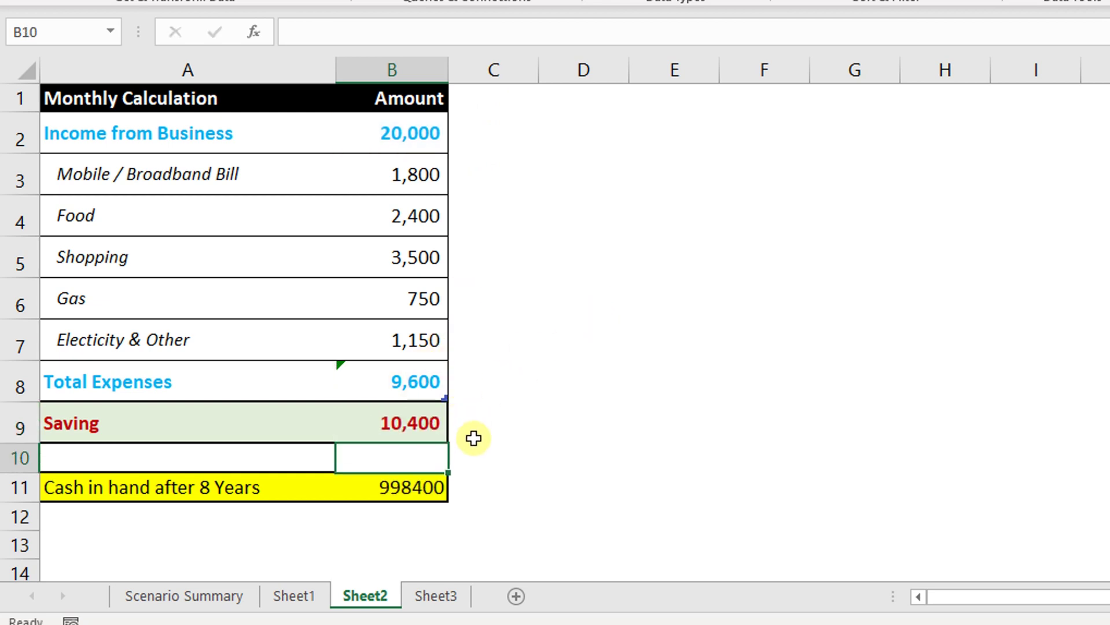
left_click(484, 428)
left_click(416, 417)
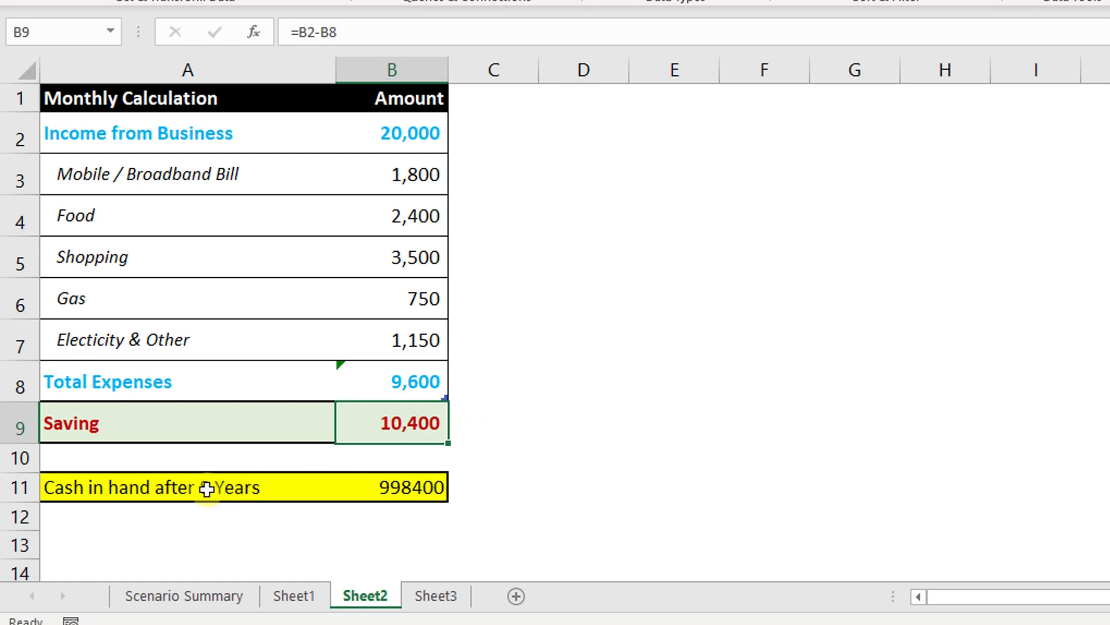
Give B11 Comma Style with no decimals so it reads 9,98,400
left_click(388, 485)
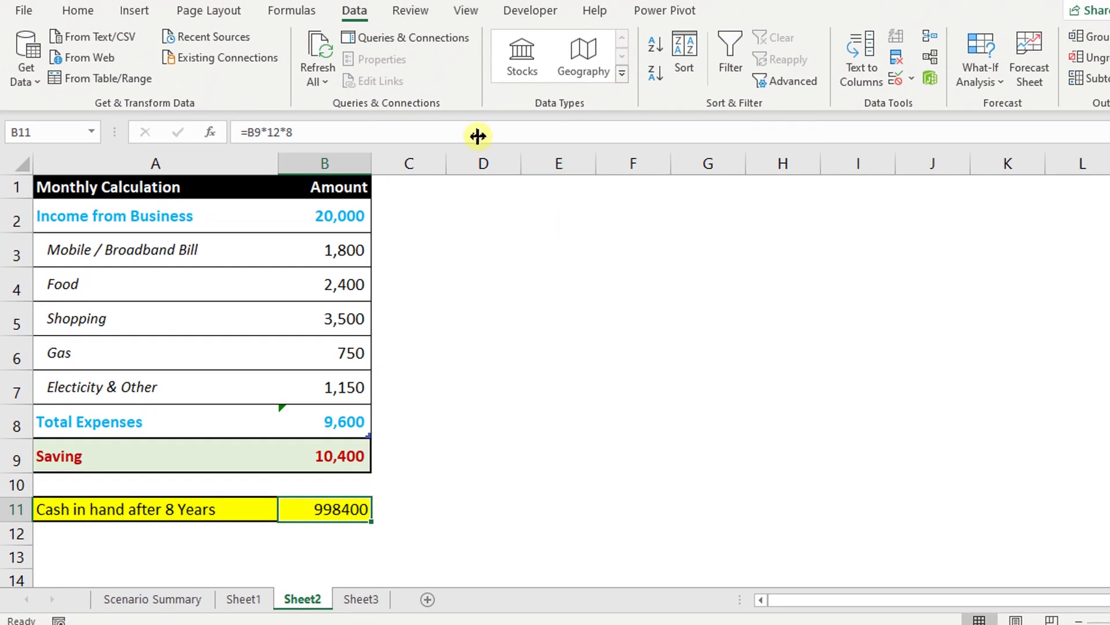
left_click(75, 11)
left_click(606, 73)
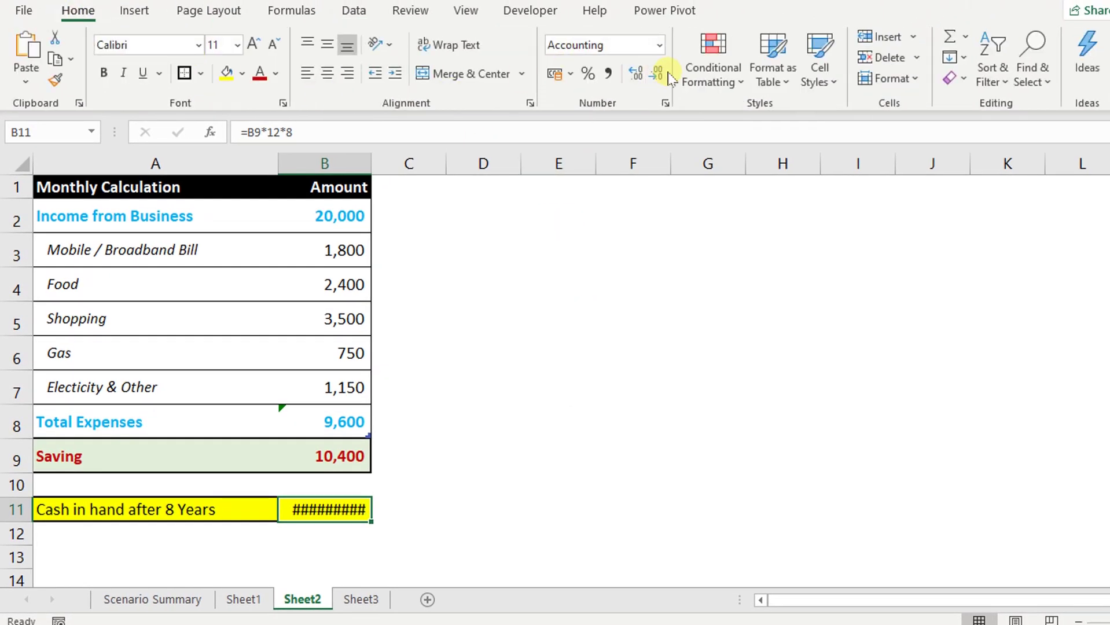
left_click(653, 74)
left_click(653, 73)
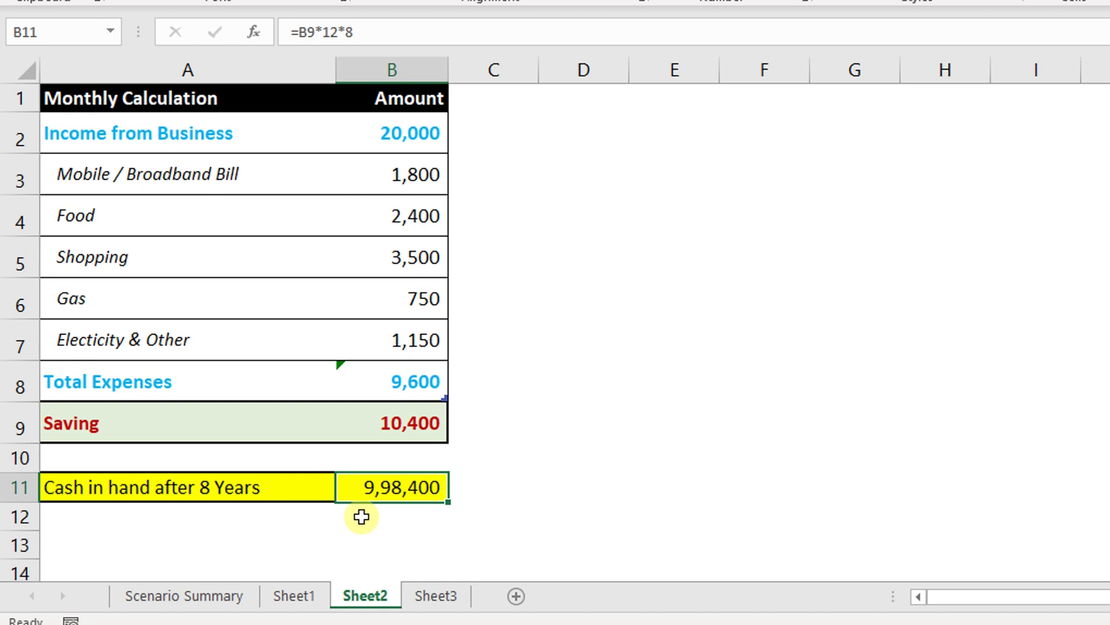
left_click(441, 127)
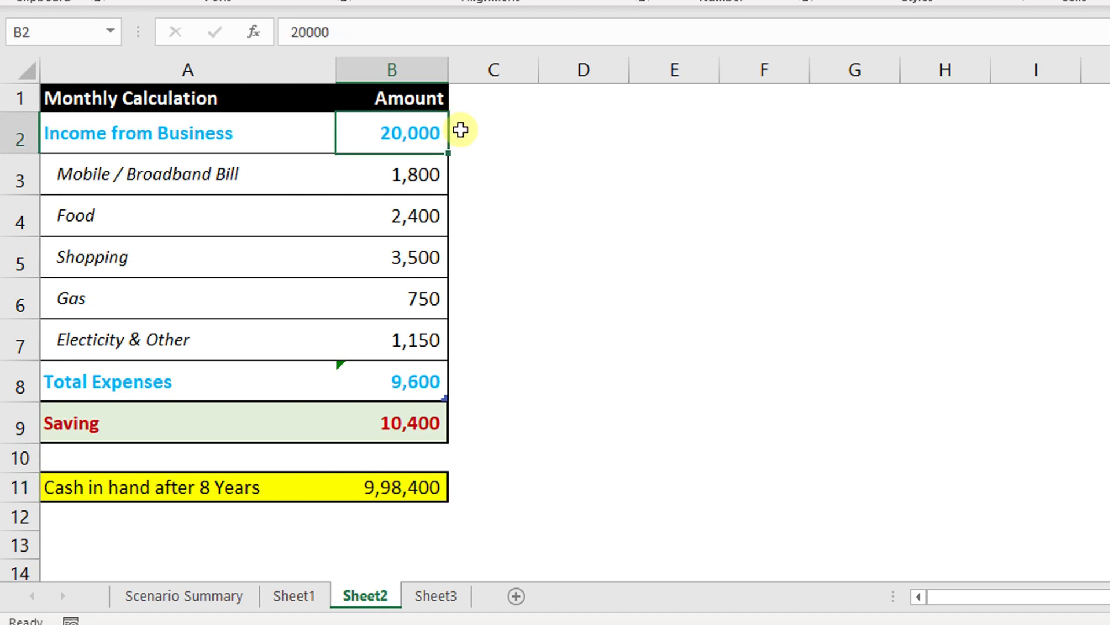
left_click(390, 491)
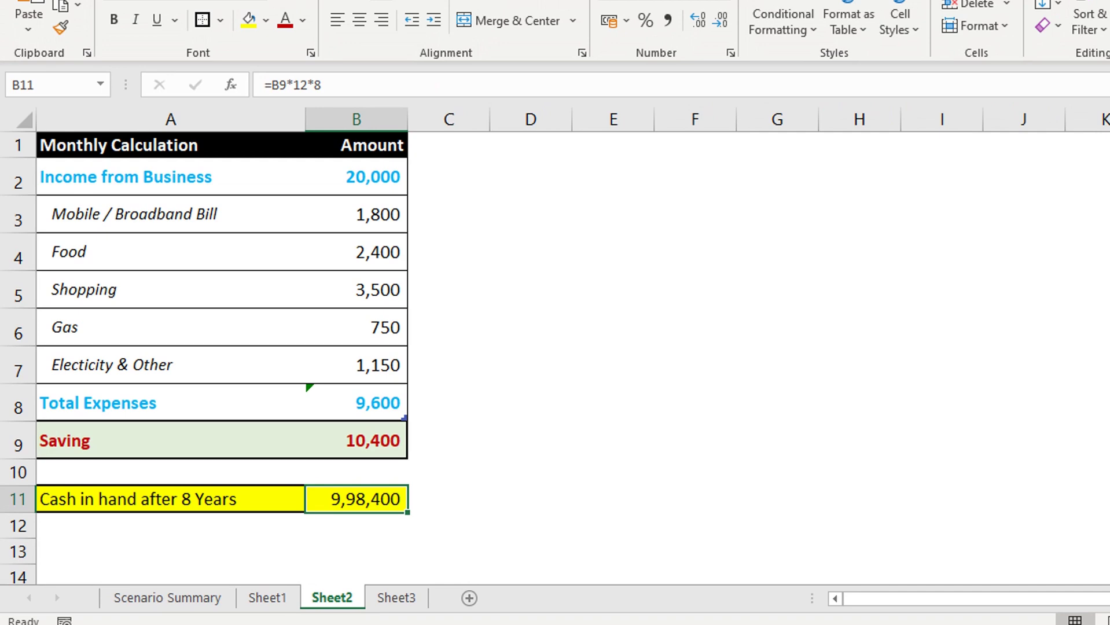
Delete the Sales750, Sales1500 and Sales3000 scenarios in Scenario Manager
left_click(359, 23)
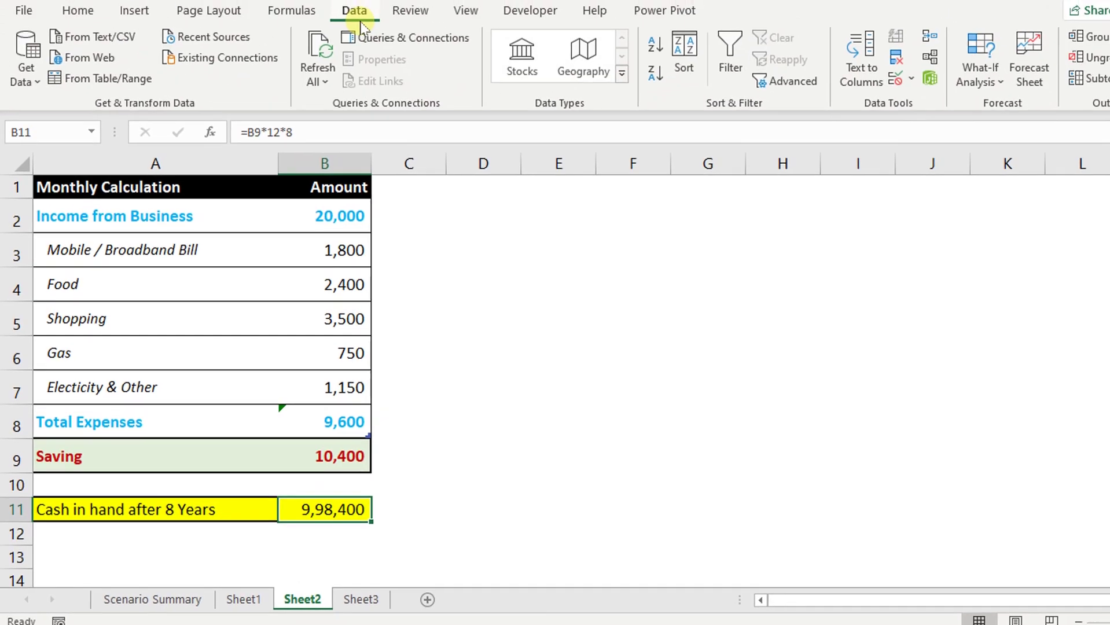
left_click(984, 75)
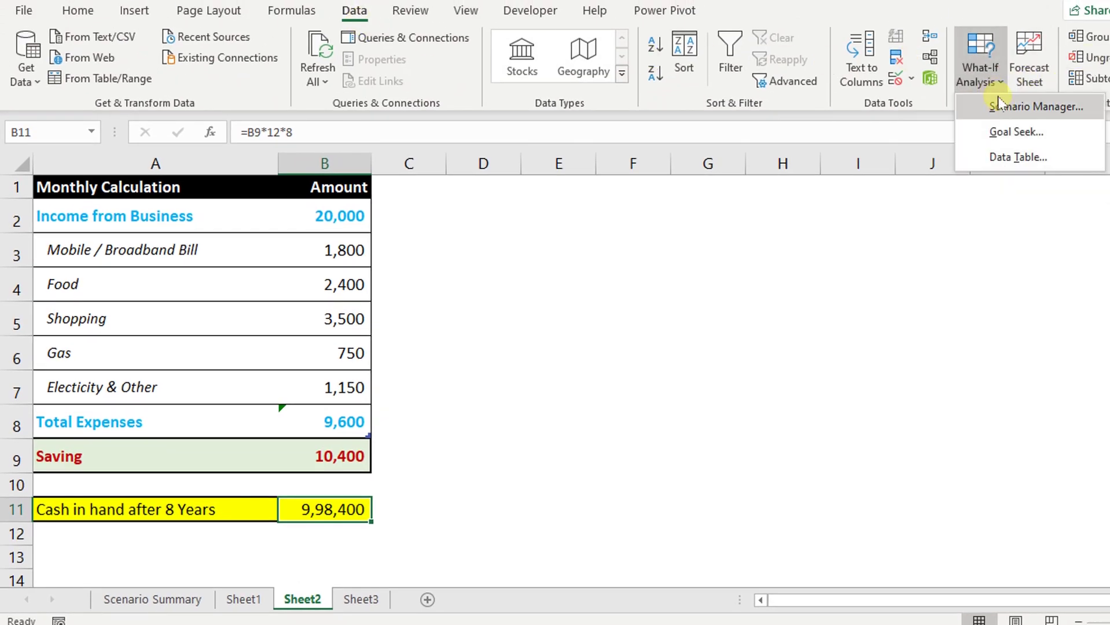
left_click(998, 105)
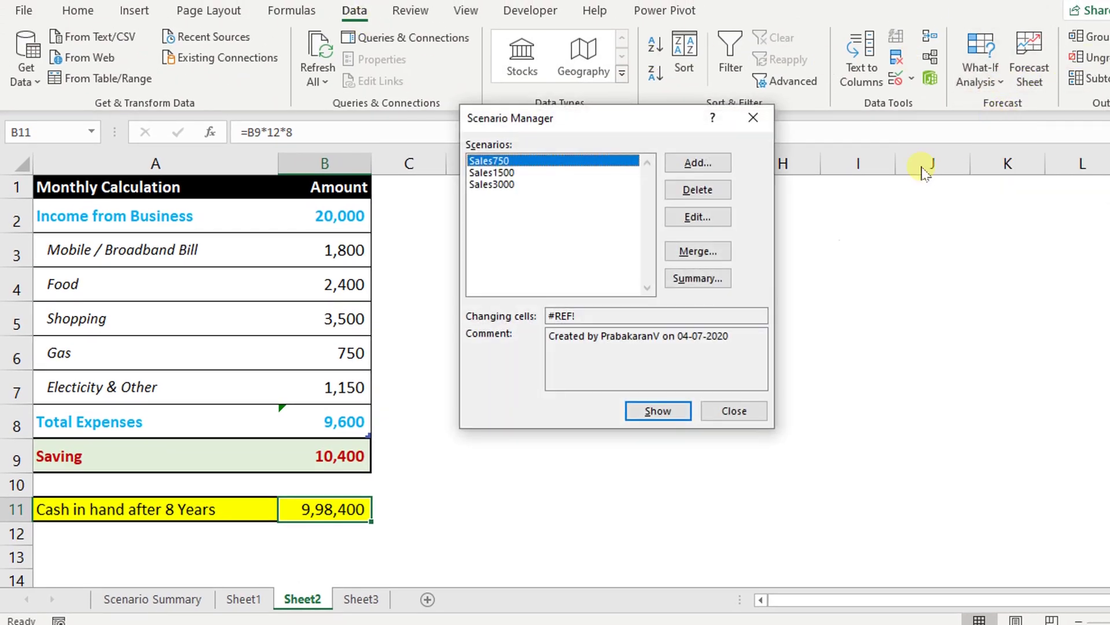
left_click(710, 193)
left_click(710, 193)
left_click(710, 192)
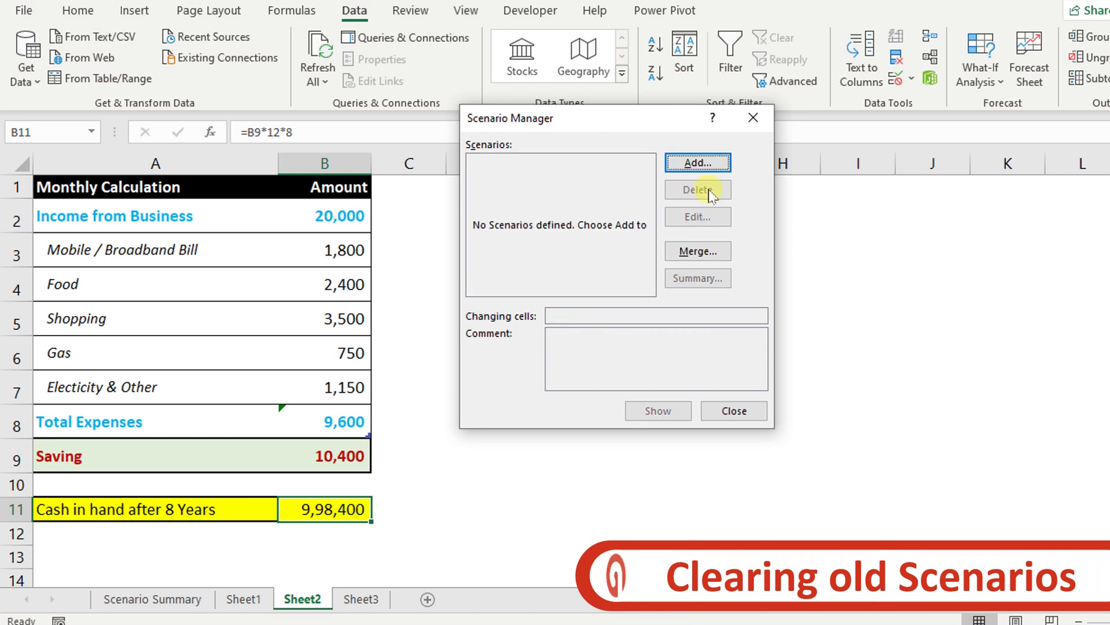
left_click(714, 421)
left_click(413, 253)
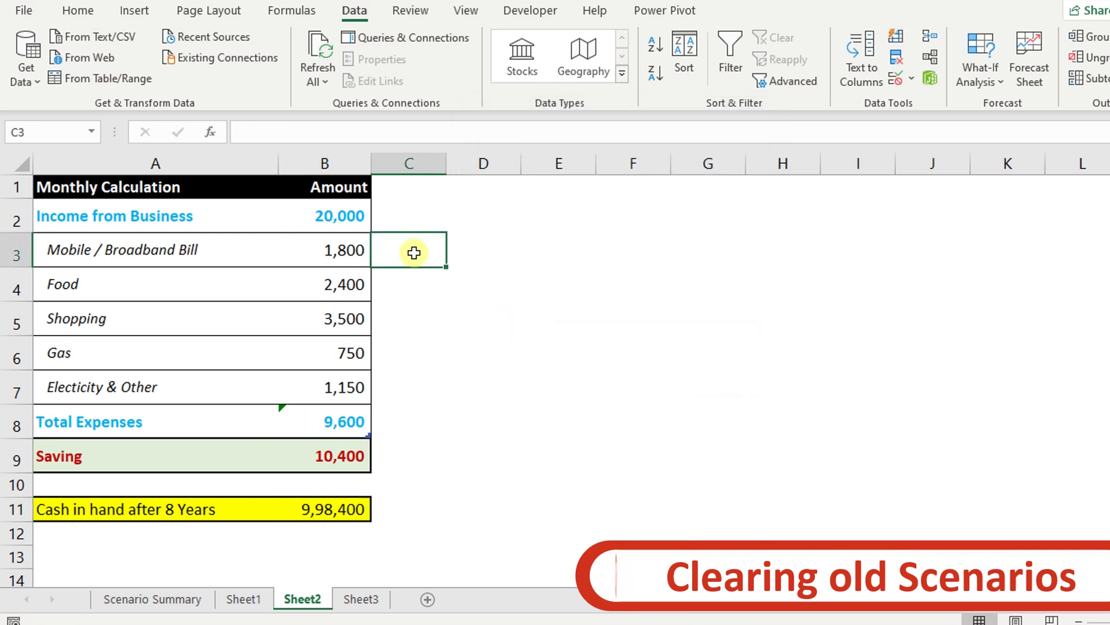
left_click(332, 220)
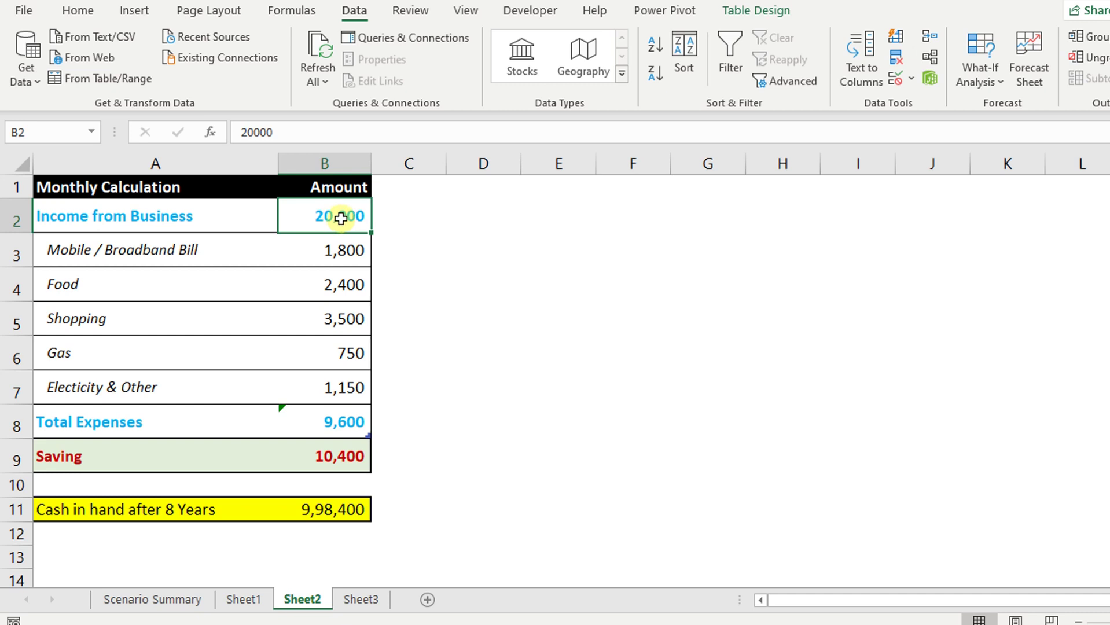
Add scenario Income20K for changing cells B2:B7, keeping the current amounts
left_click_drag(340, 218, 335, 392)
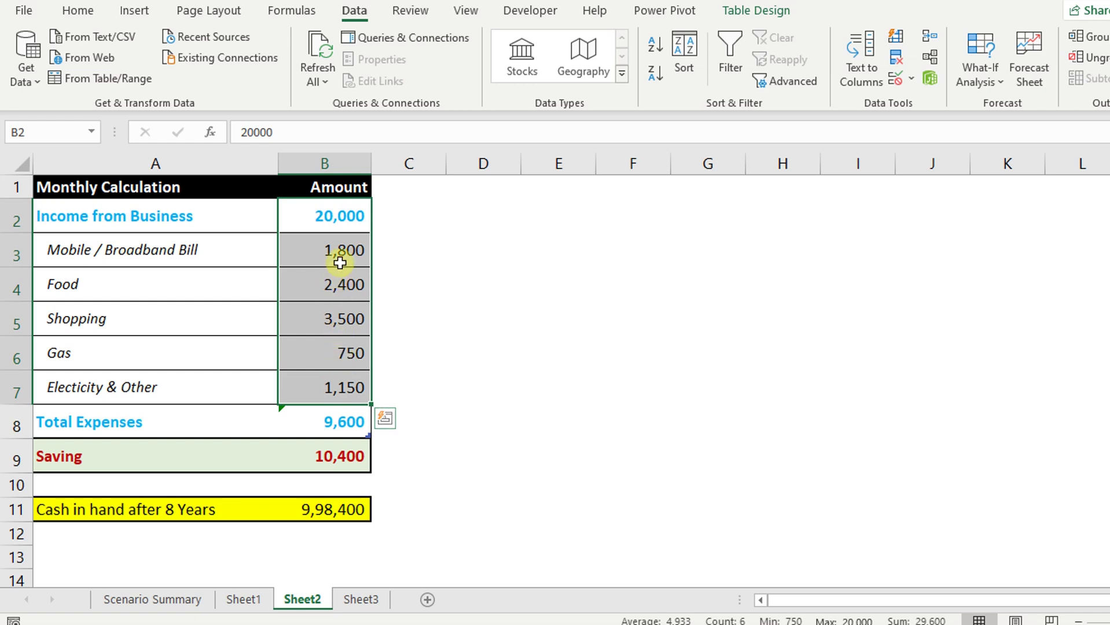
left_click_drag(339, 216, 338, 392)
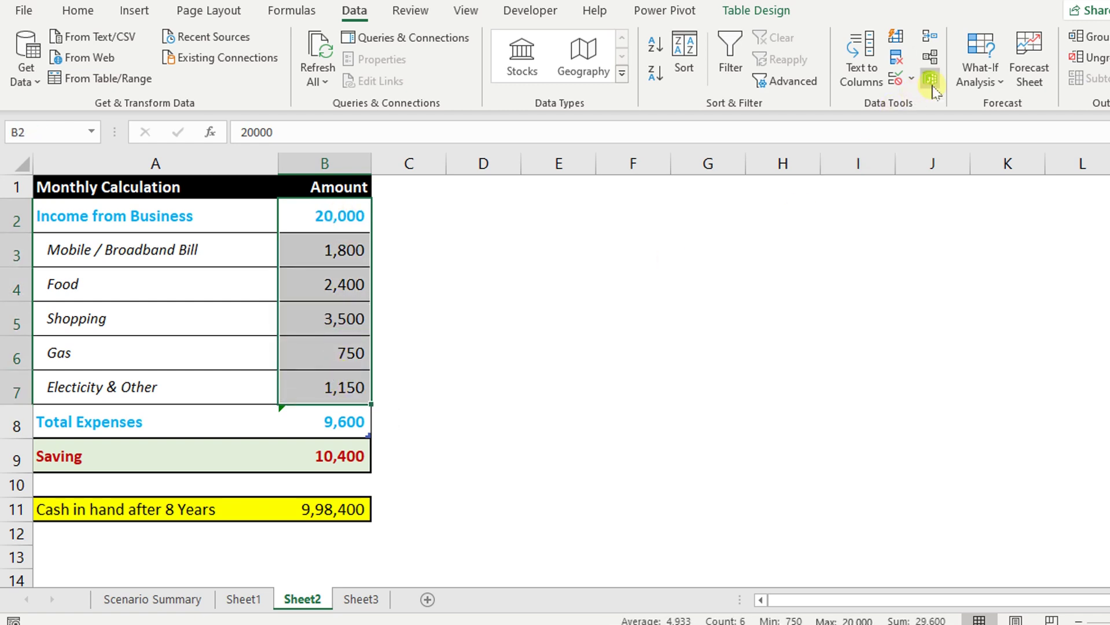
left_click(980, 66)
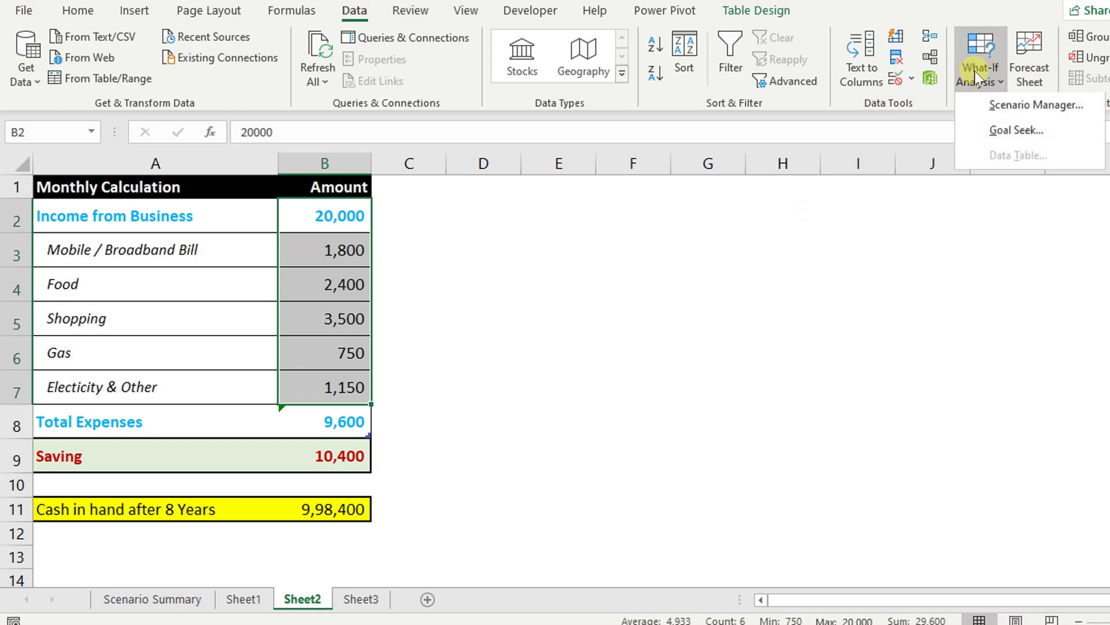
left_click(980, 110)
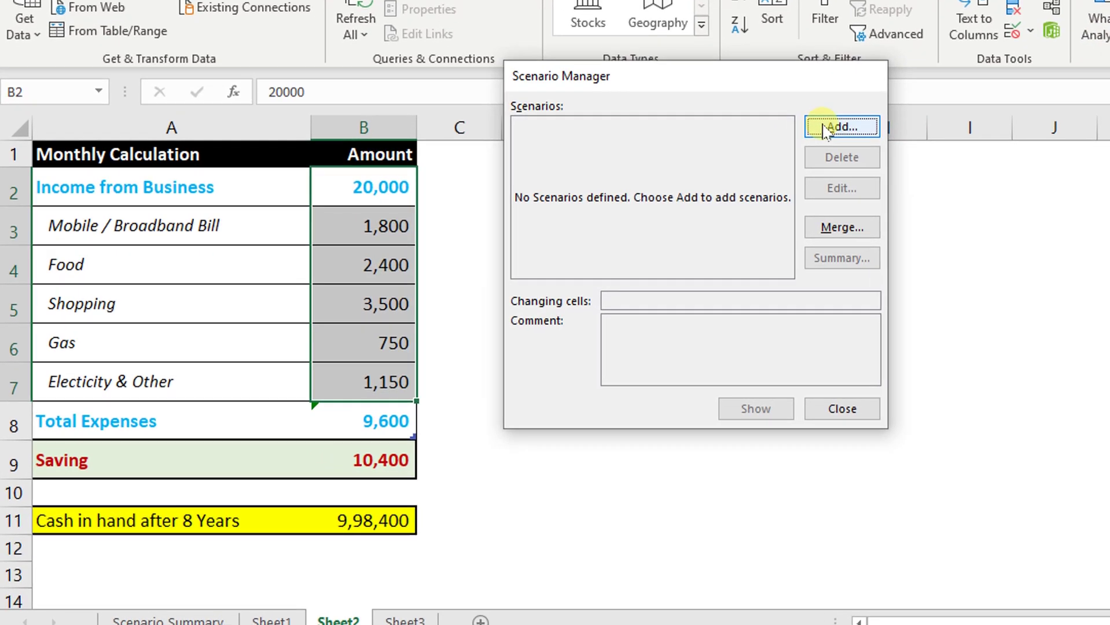
left_click(746, 163)
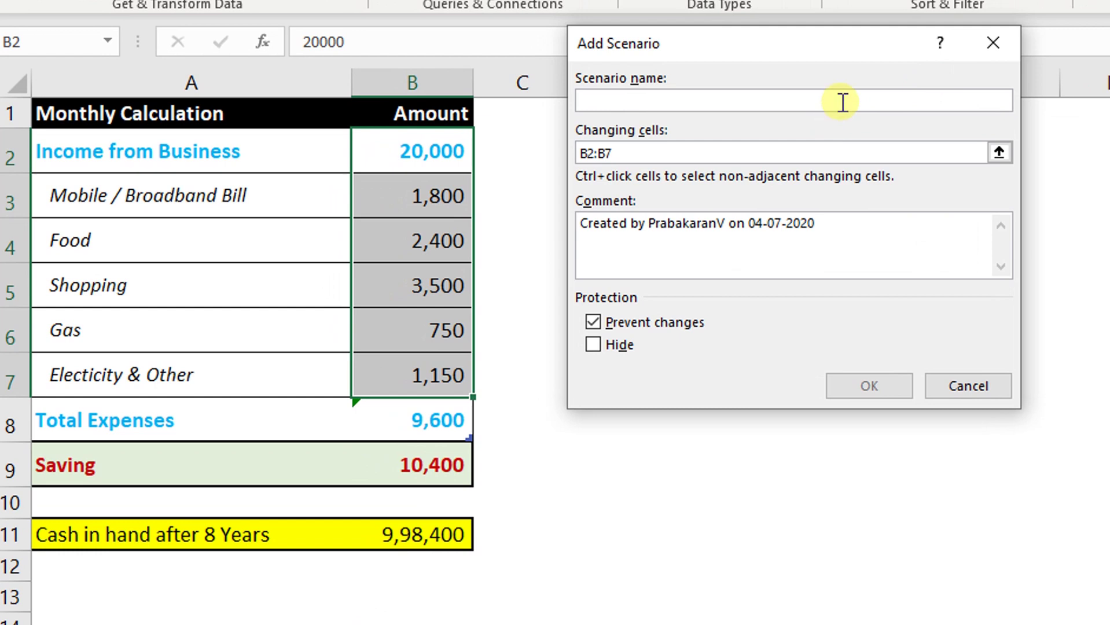
type("Income")
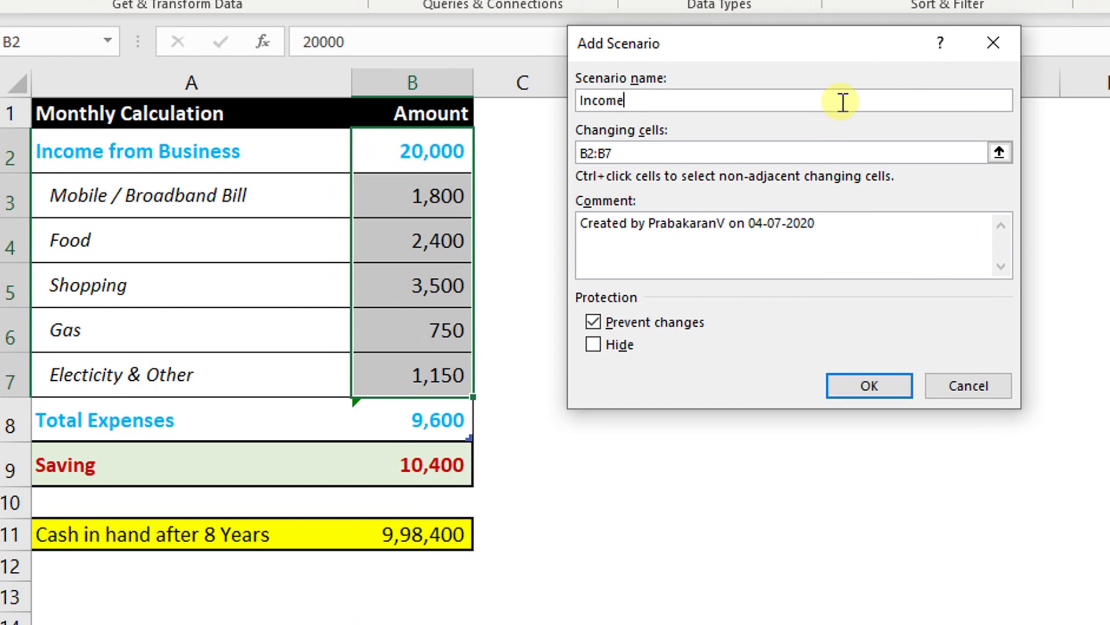
type("20K")
left_click(858, 383)
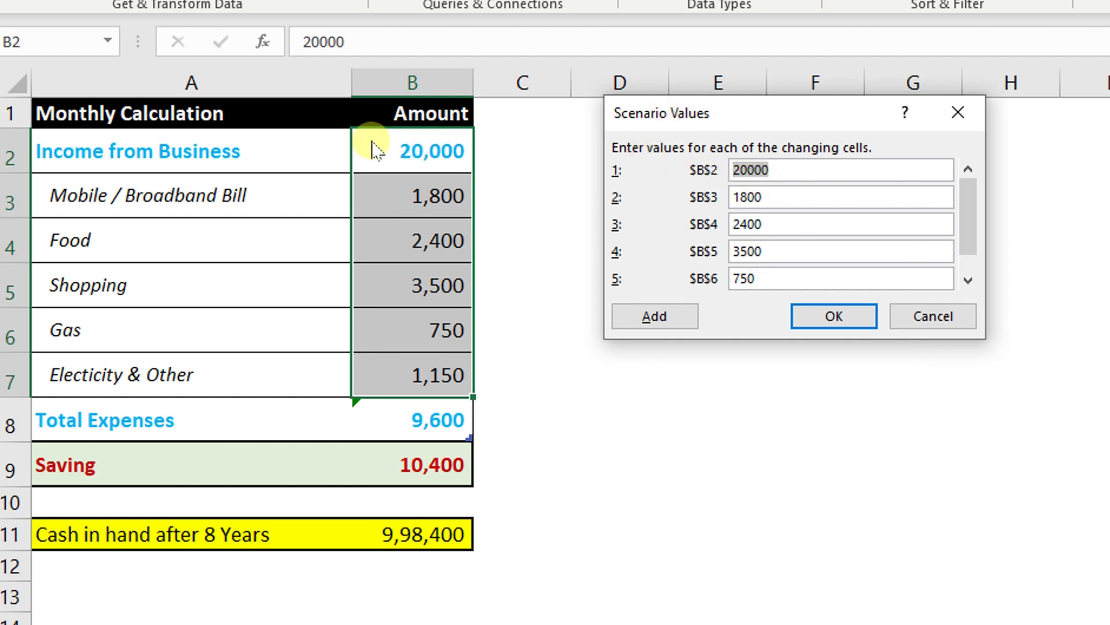
key("Tab")
key("Tab")
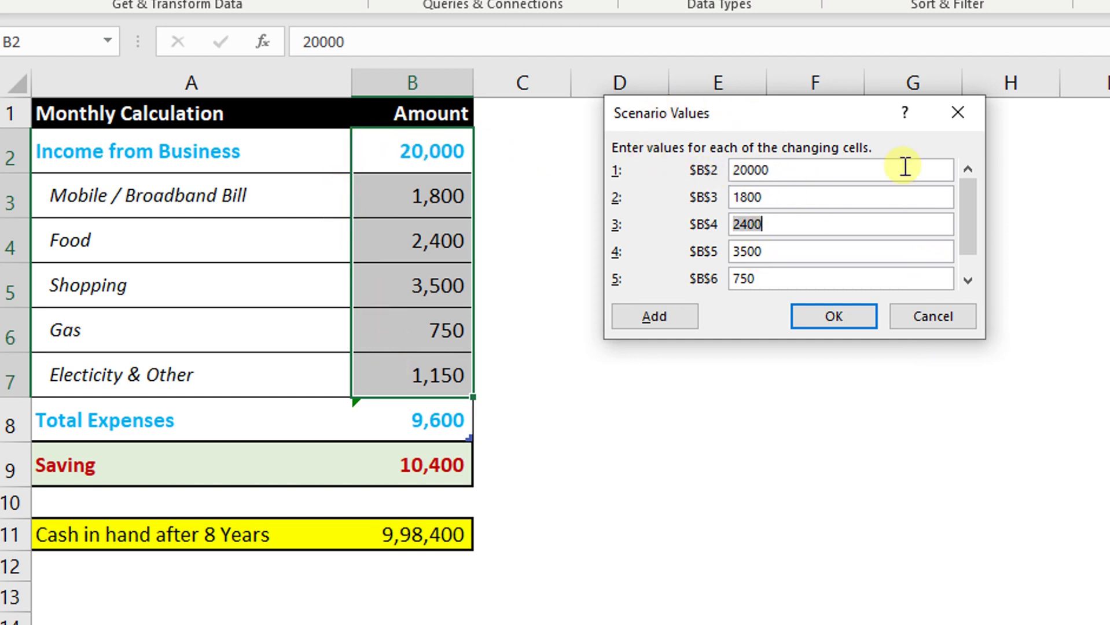
key("Tab")
key("Tab")
key("Tab")
scroll(923, 197, "up", 1)
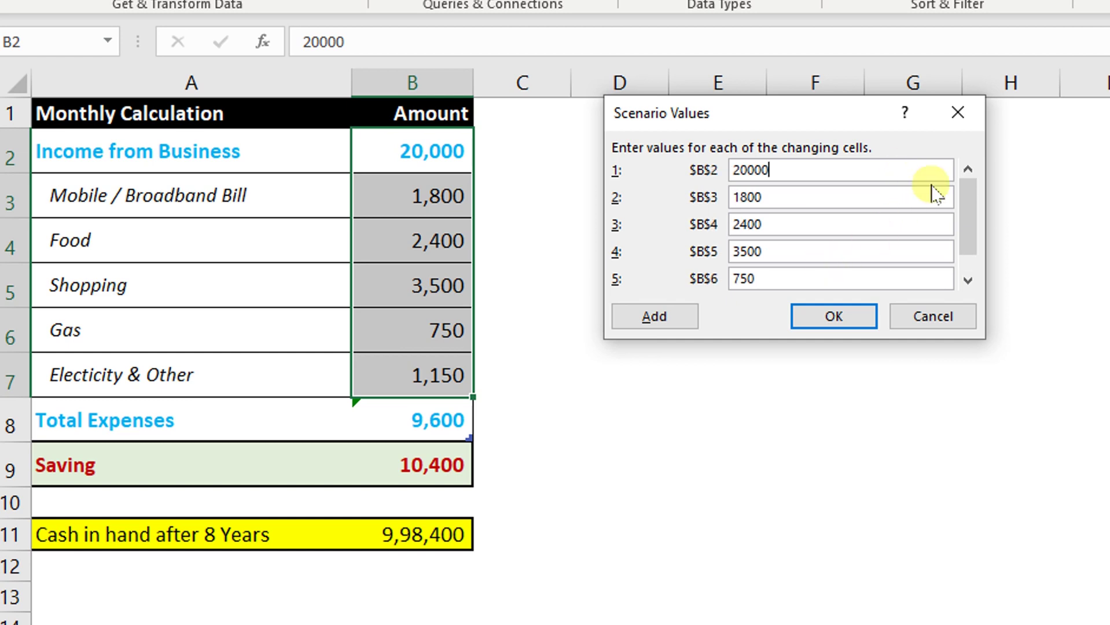
left_click_drag(965, 213, 965, 208)
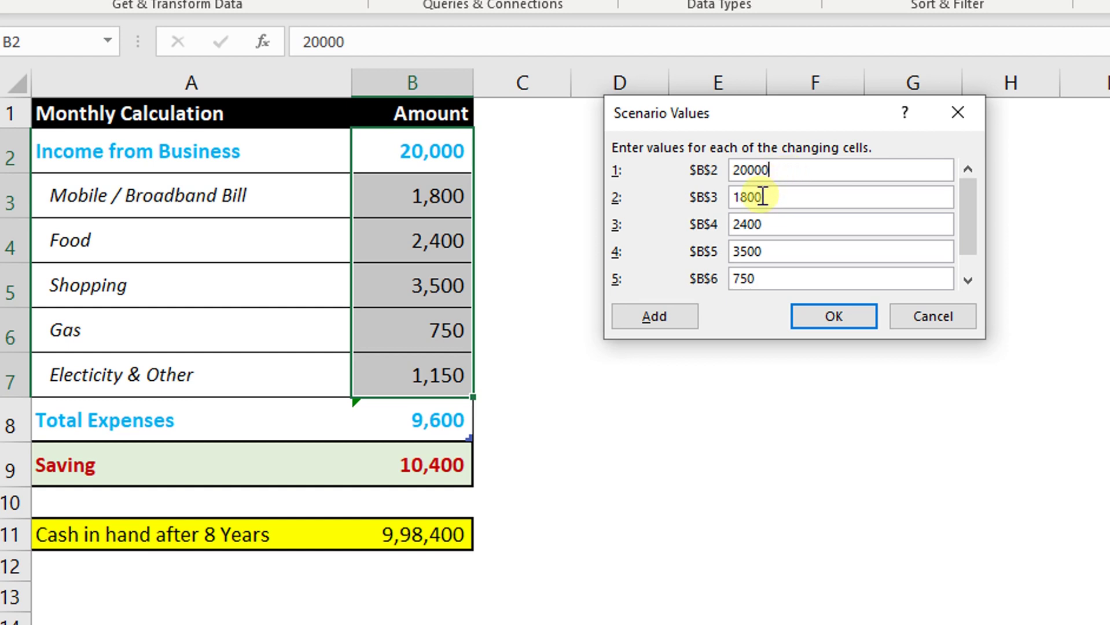
left_click(826, 317)
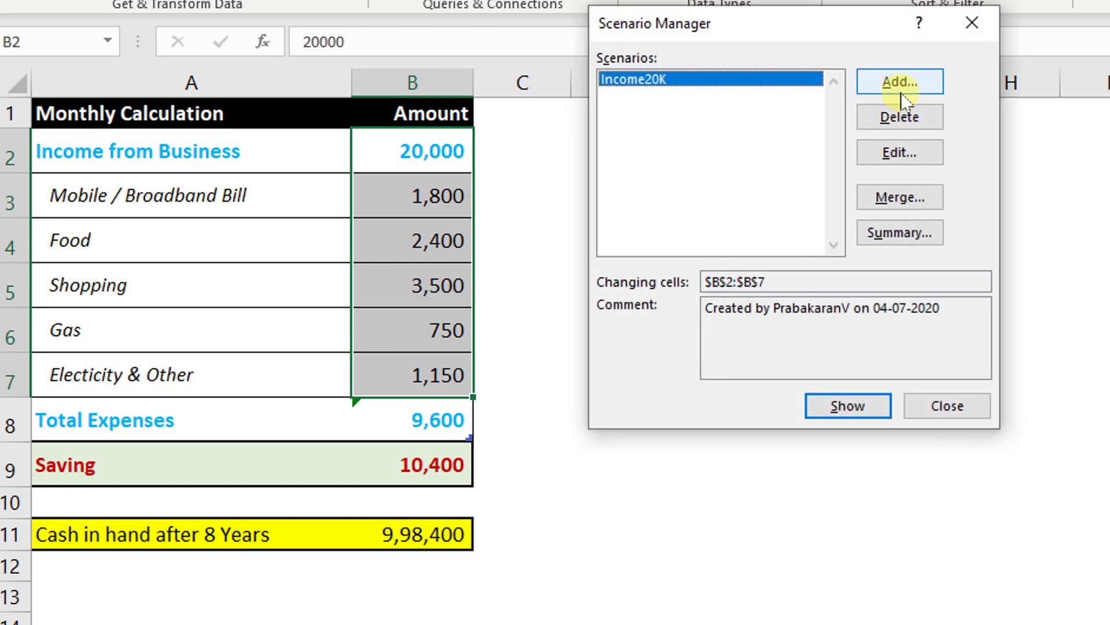
Add a new scenario named Income25K
left_click(898, 87)
left_click(754, 97)
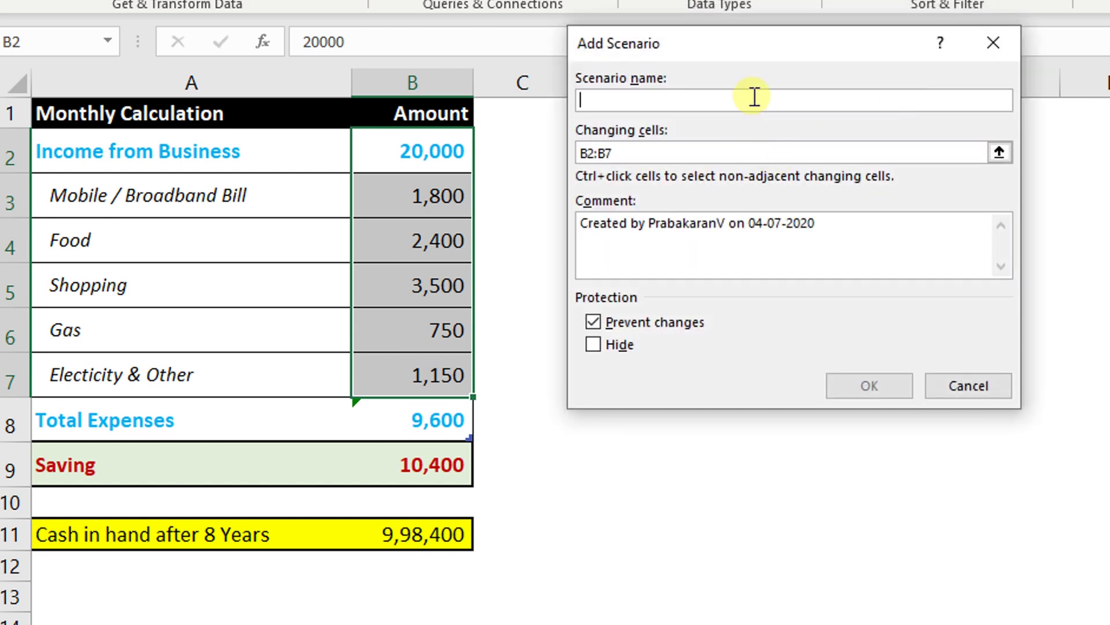
type("I")
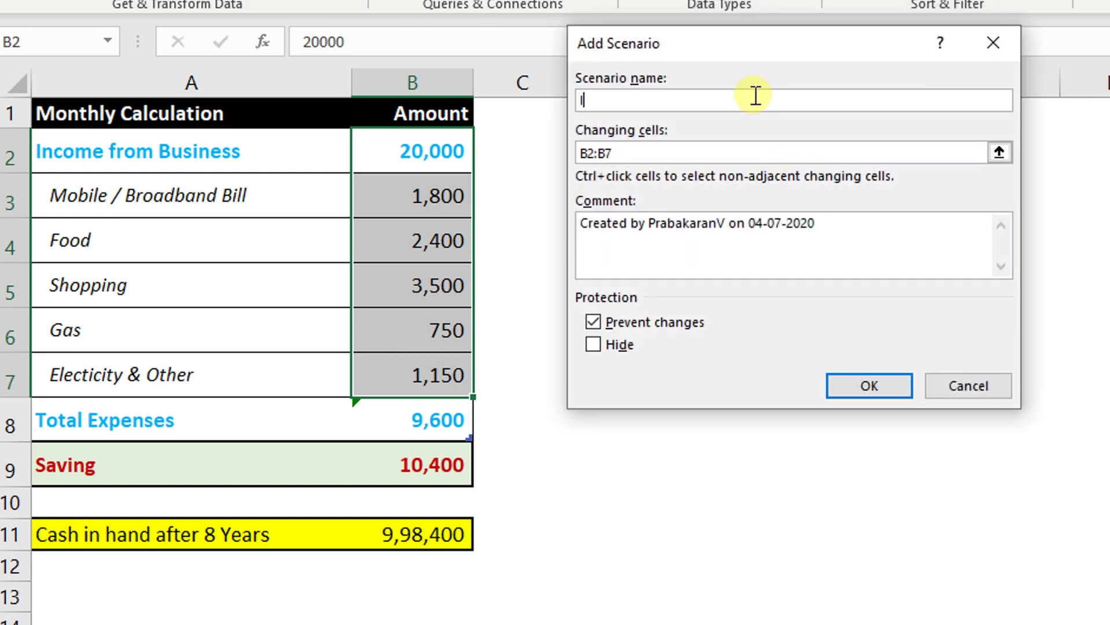
type("ncome25K")
left_click(834, 385)
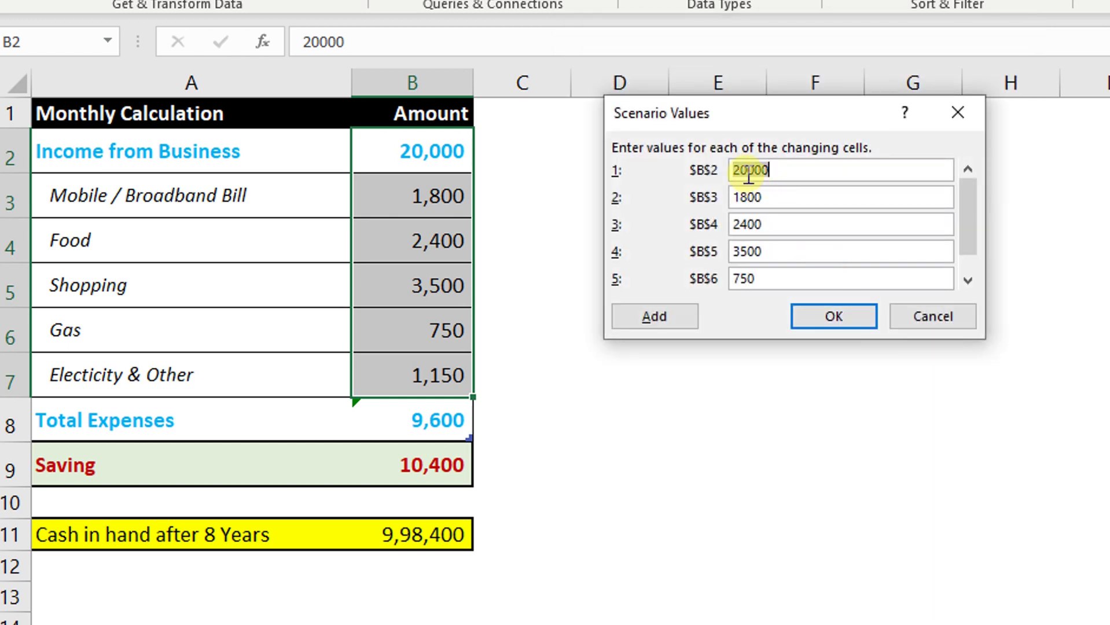
Set its values to 25000, 2000, 2800, 3800, 750 and 1550, and save it
left_click(746, 172)
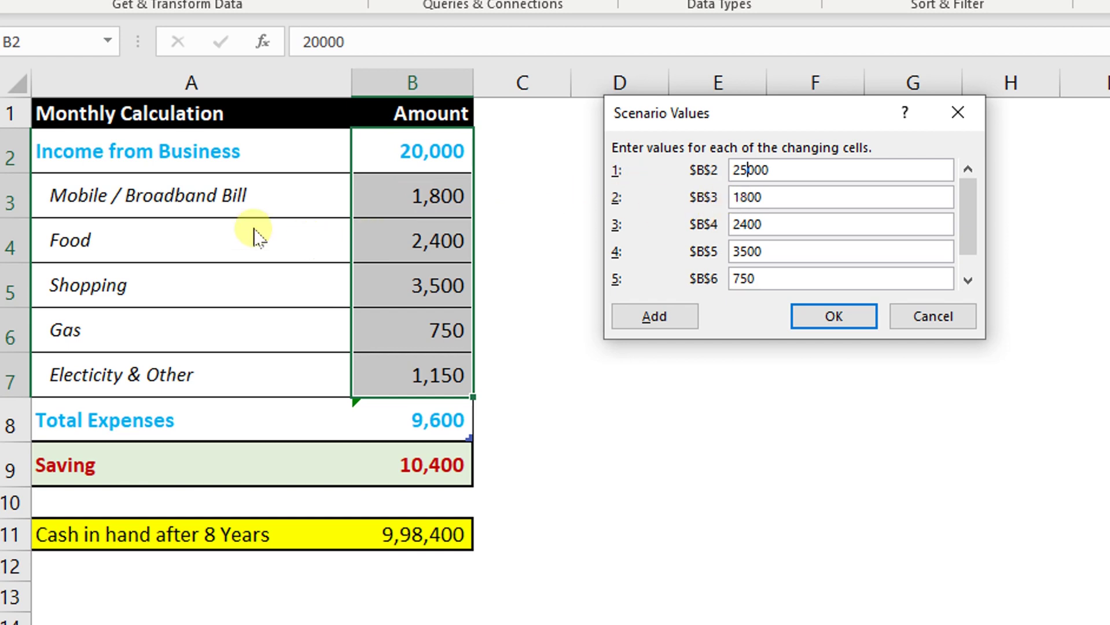
left_click(733, 197)
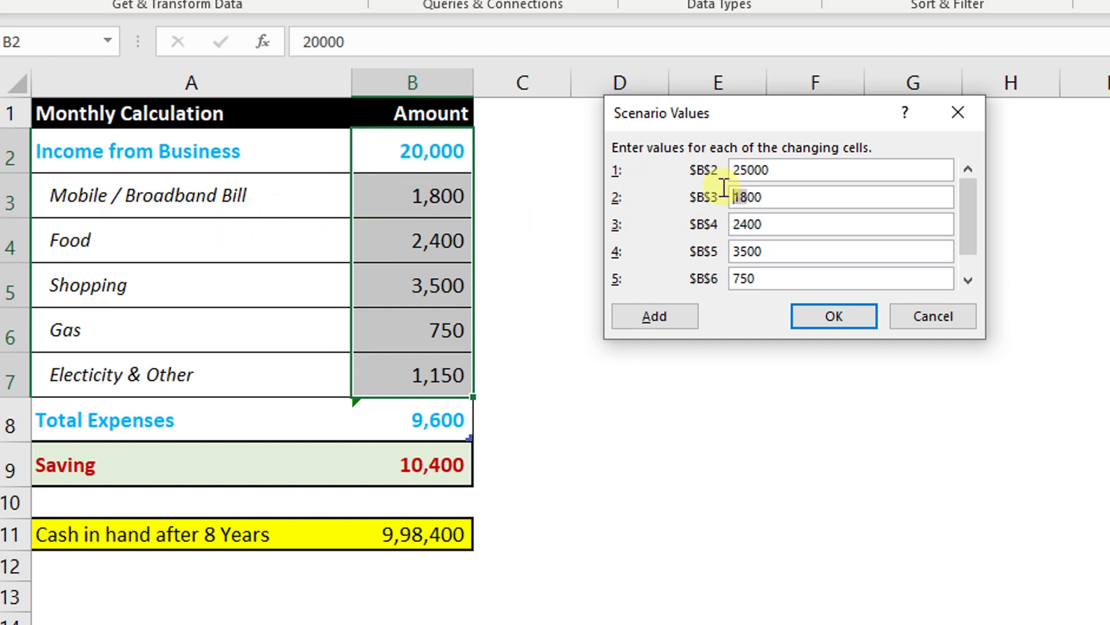
type("2000")
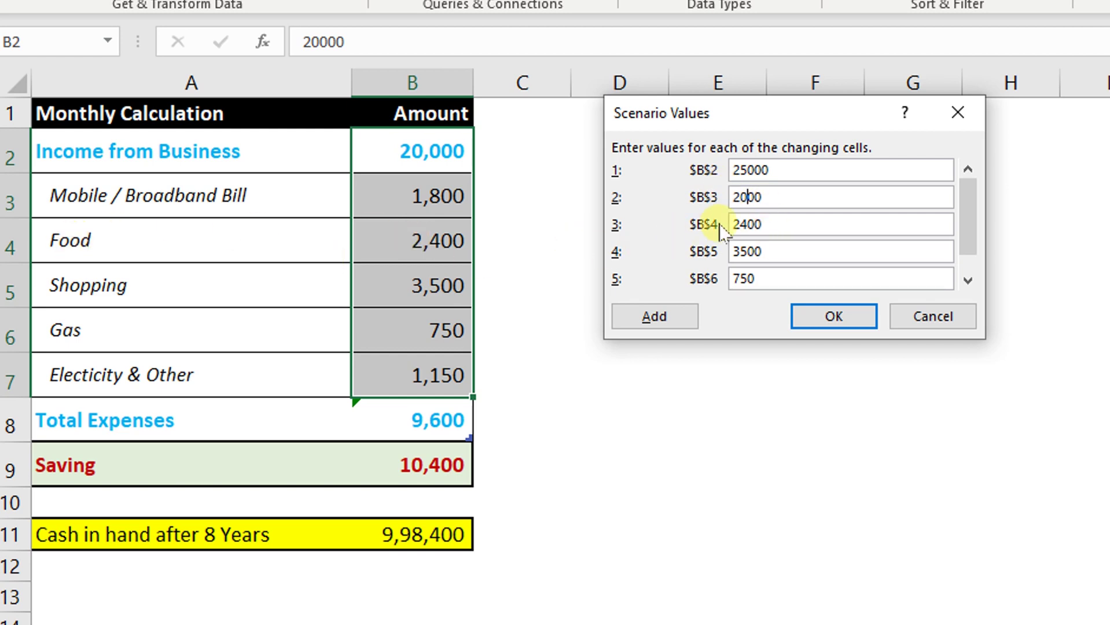
left_click_drag(748, 228, 724, 226)
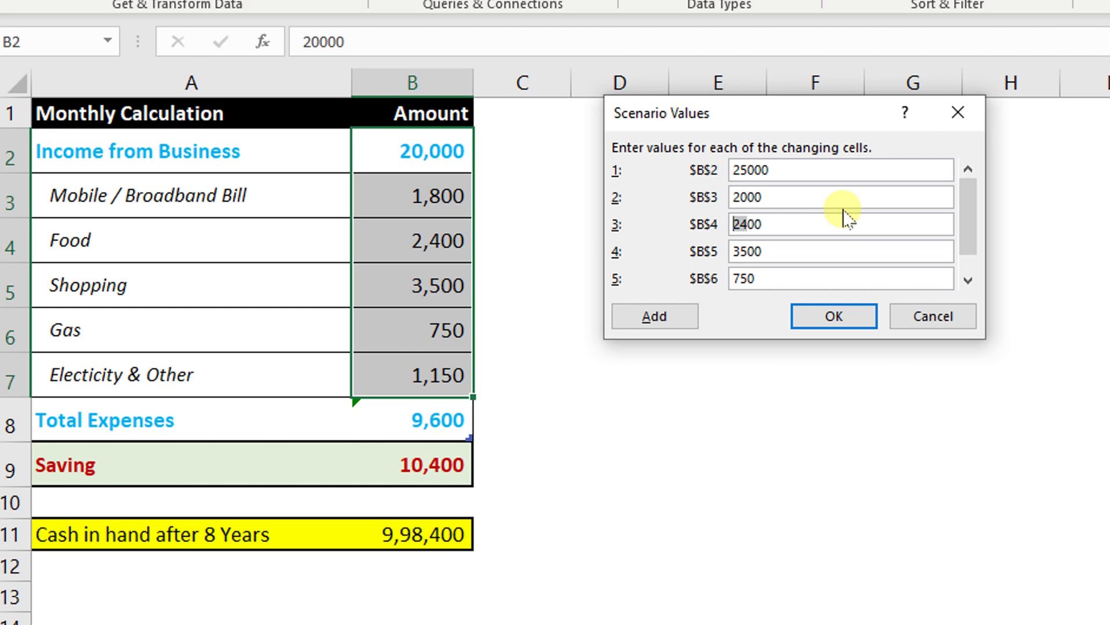
type("28")
left_click(746, 251)
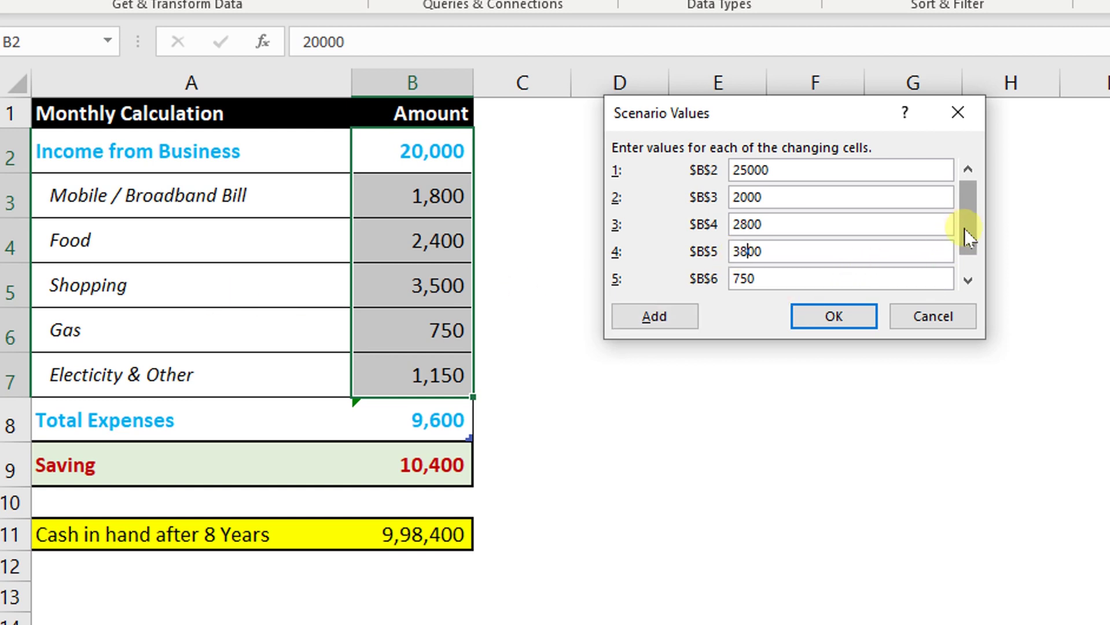
left_click(967, 280)
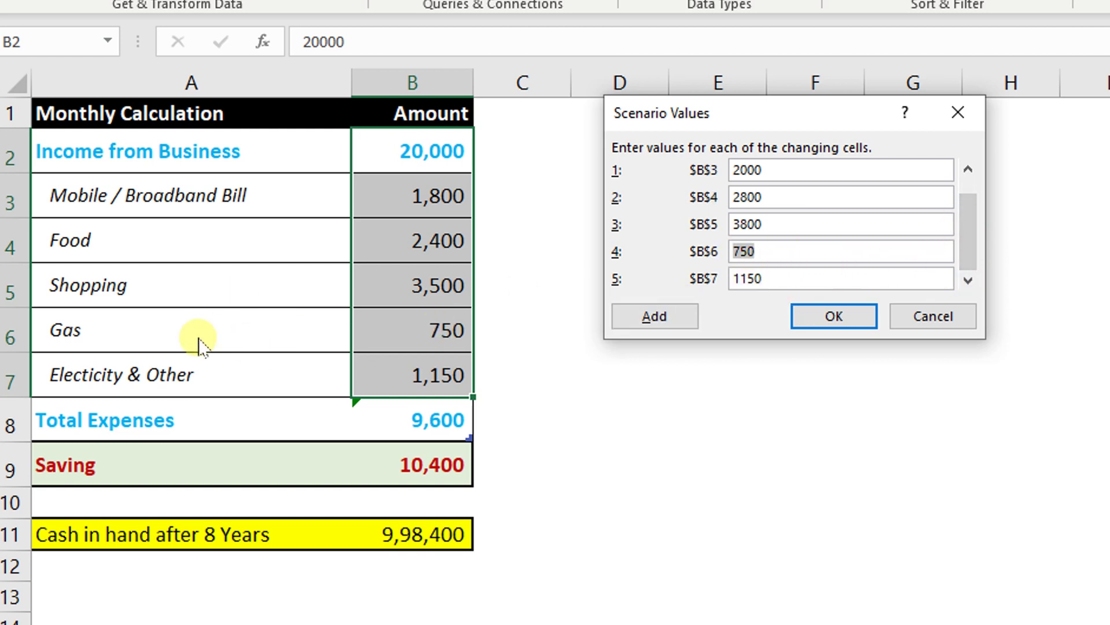
left_click(741, 278)
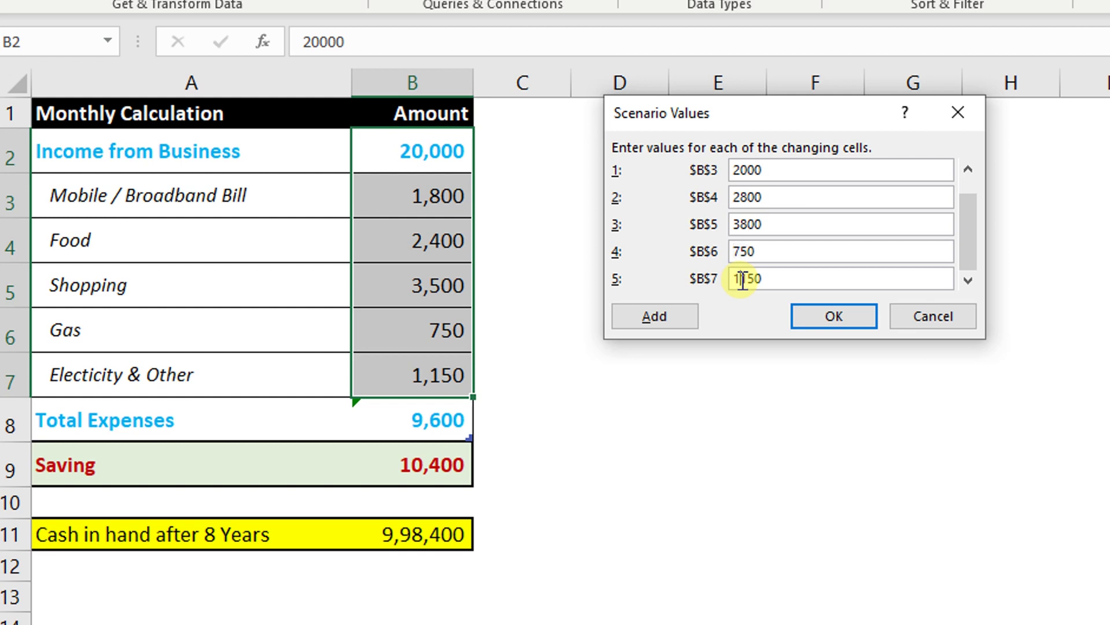
key("Delete")
type("5")
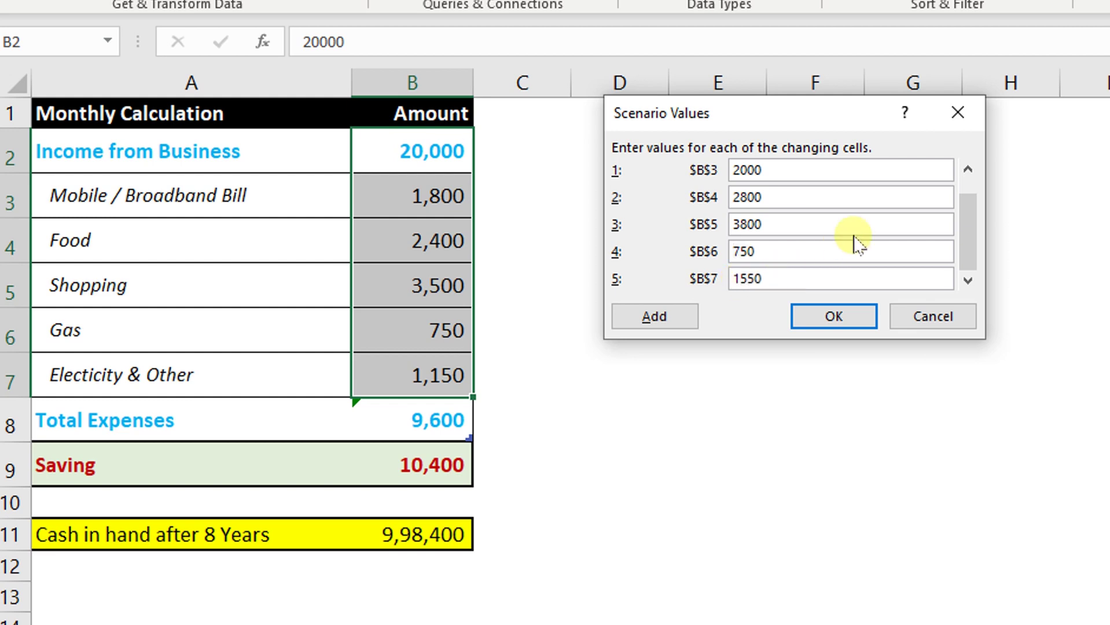
left_click(831, 321)
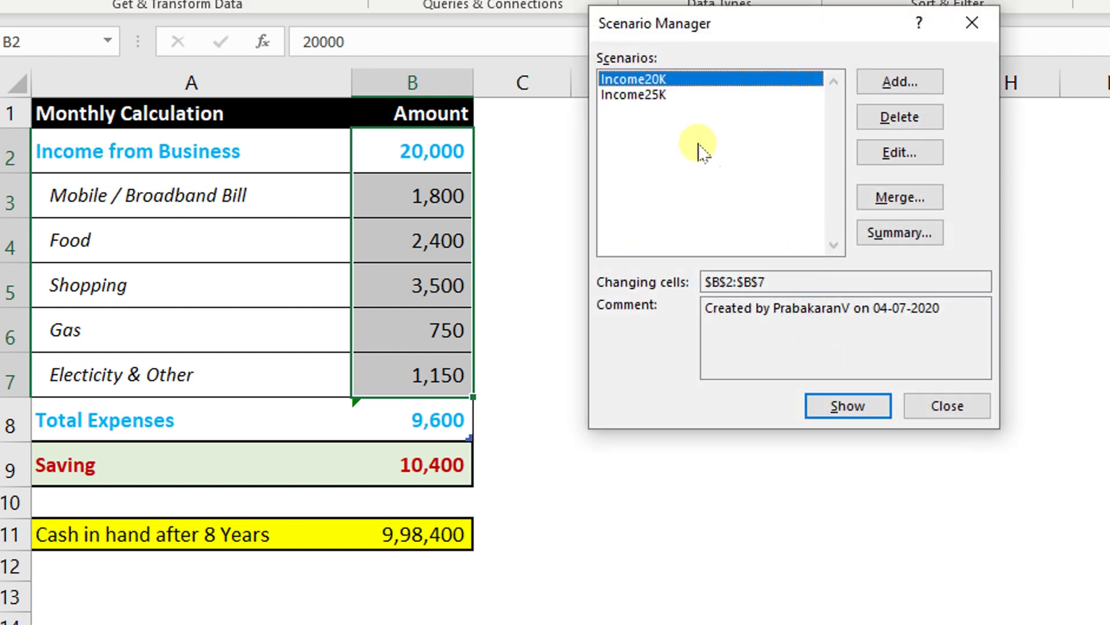
Add a third scenario named Income50K
left_click(662, 99)
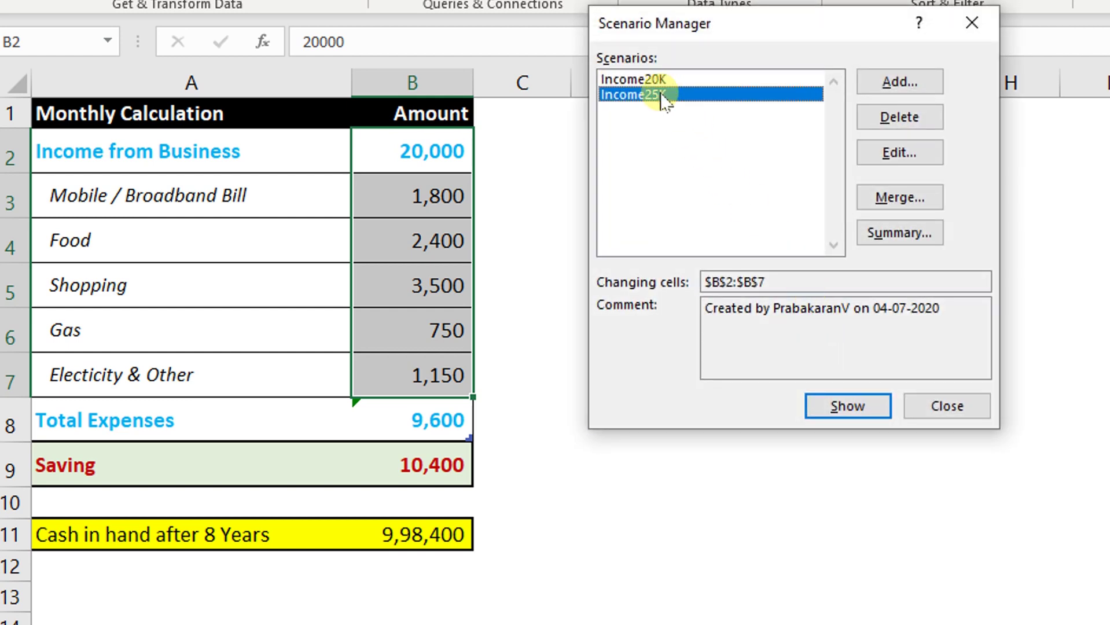
left_click(899, 84)
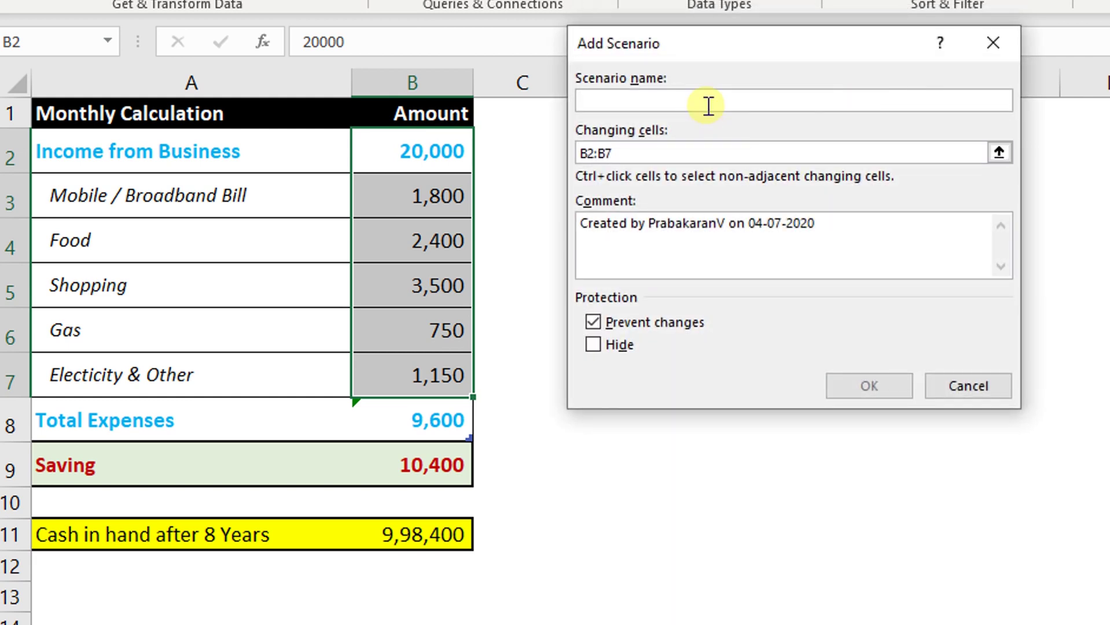
type("In")
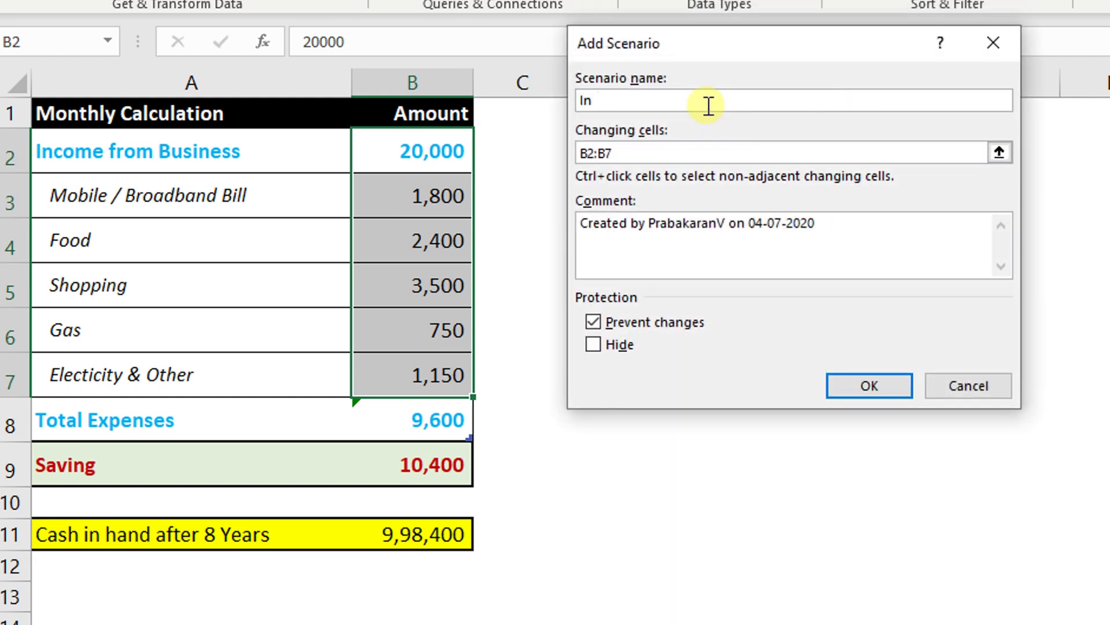
type("ccome50K")
left_click(847, 389)
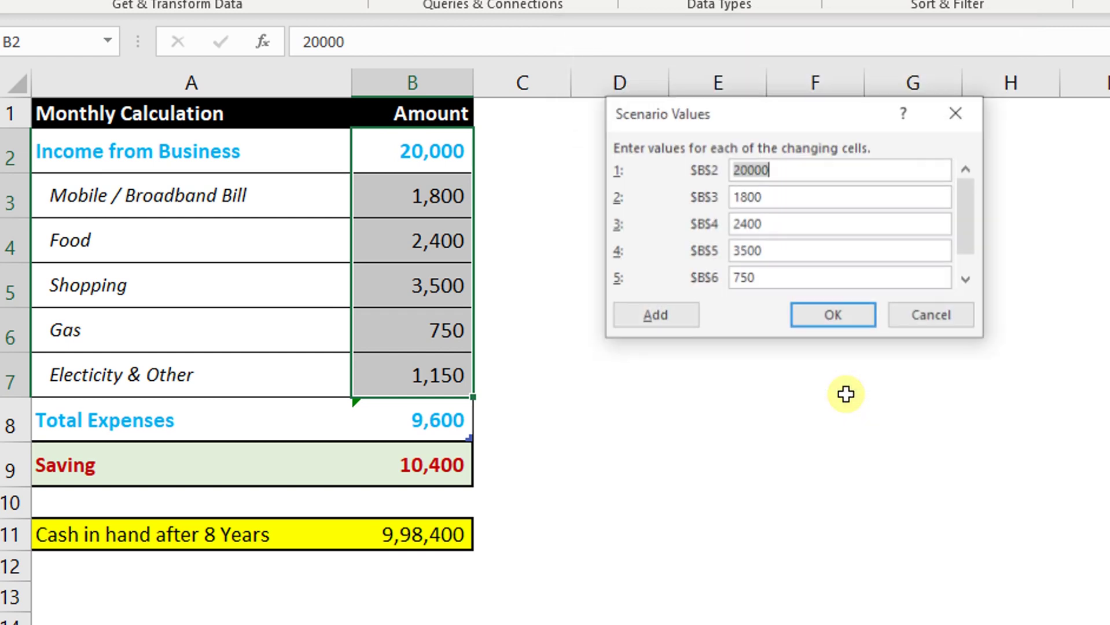
Set income to 50000, Mobile / Broadband Bill to 2500 and Food to 3300
left_click(739, 171)
left_click(730, 170)
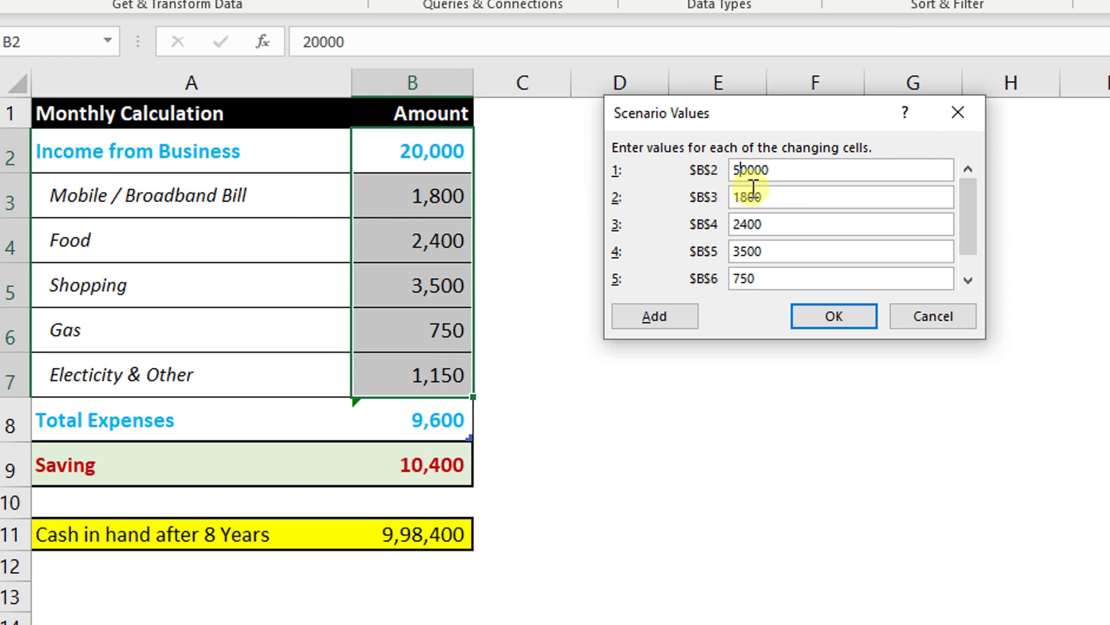
left_click(733, 198)
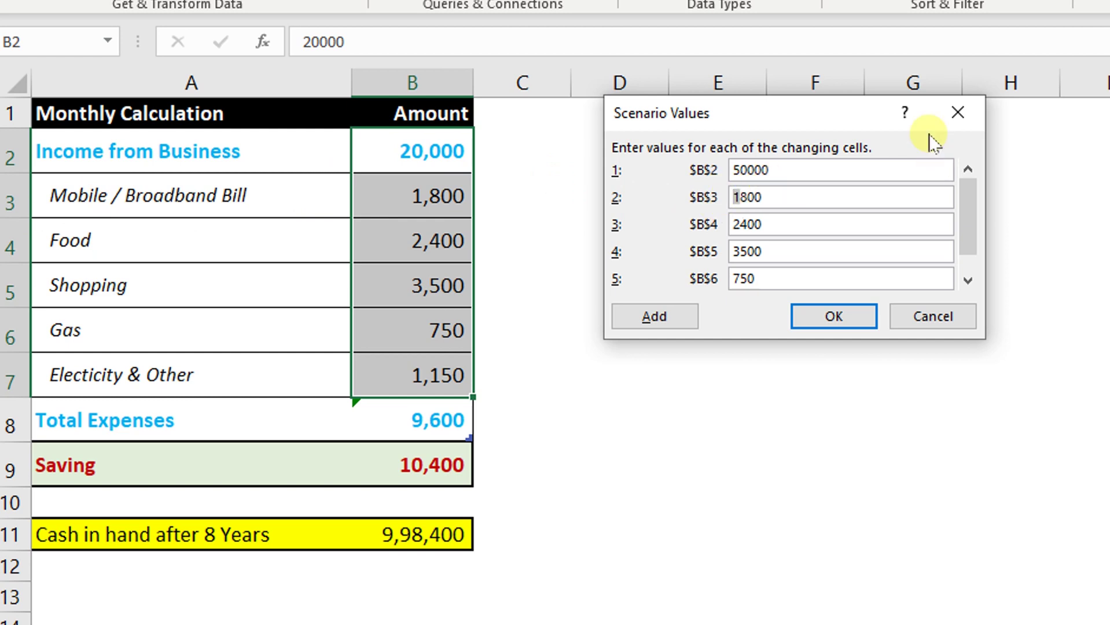
type("25")
left_click(754, 251)
left_click(747, 197)
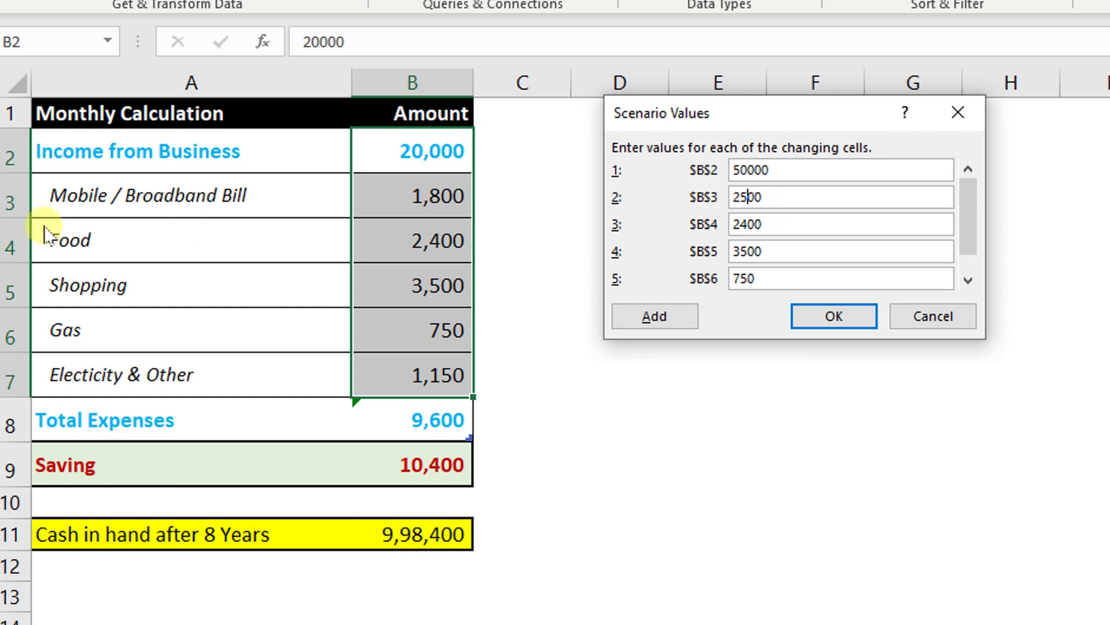
left_click(733, 225)
type("33")
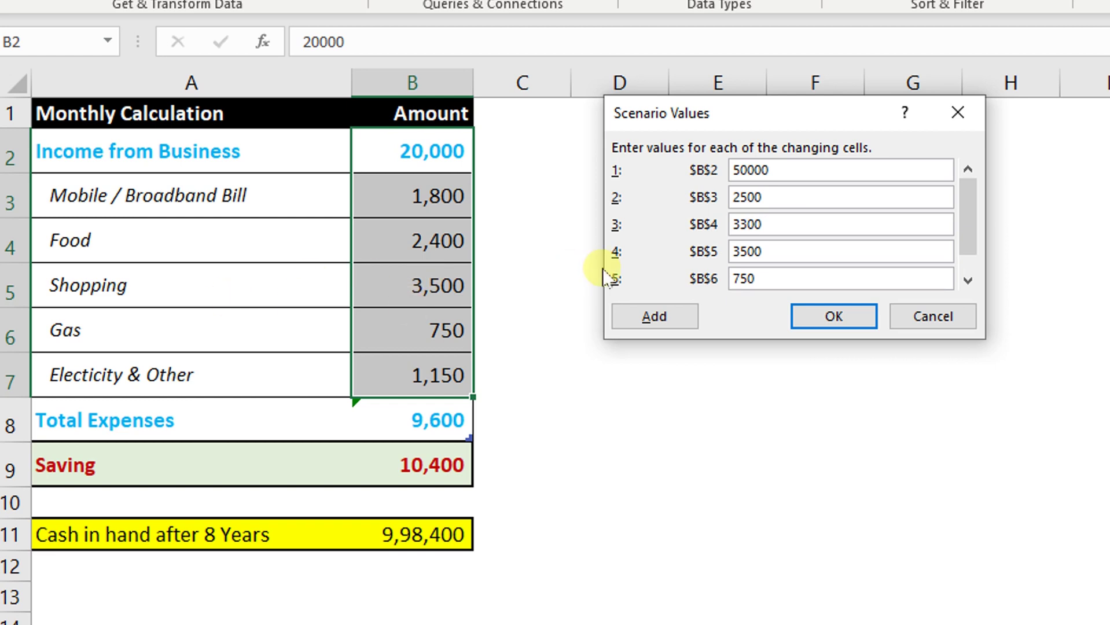
Set Shopping to 4000 and $B$7 to 2000, then save the scenario
left_click(747, 252)
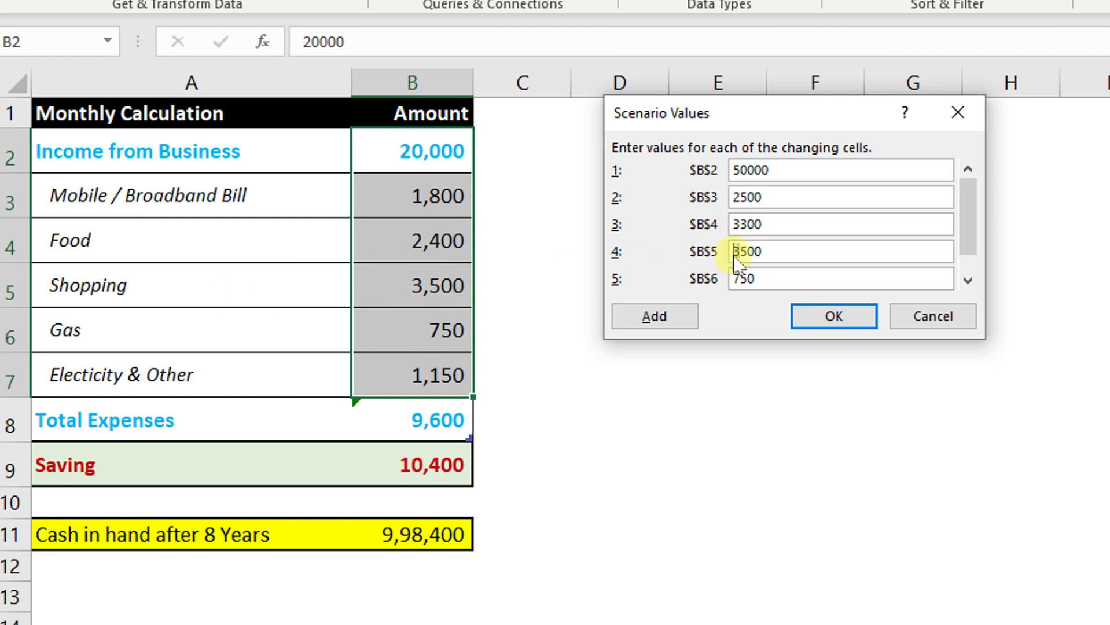
left_click_drag(732, 251, 740, 251)
type("40")
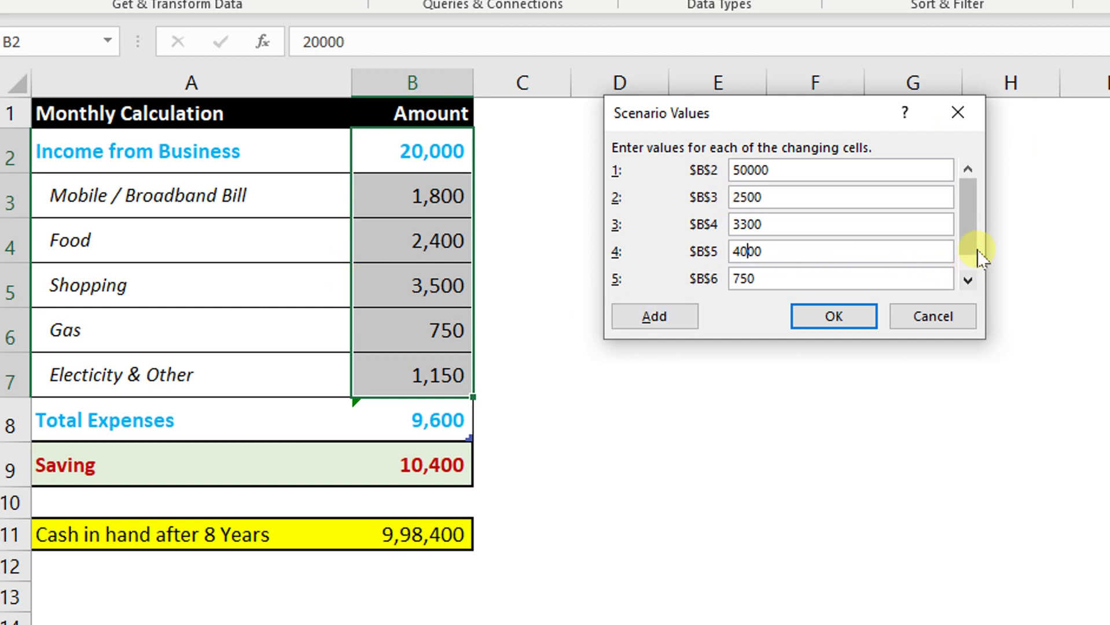
left_click(967, 281)
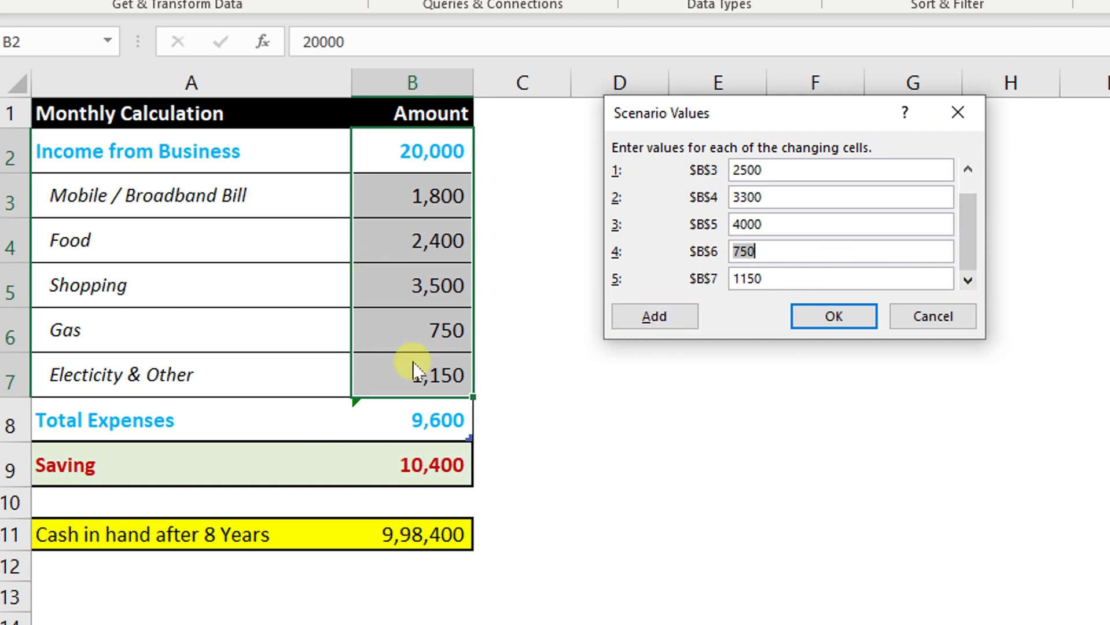
left_click_drag(746, 278, 731, 278)
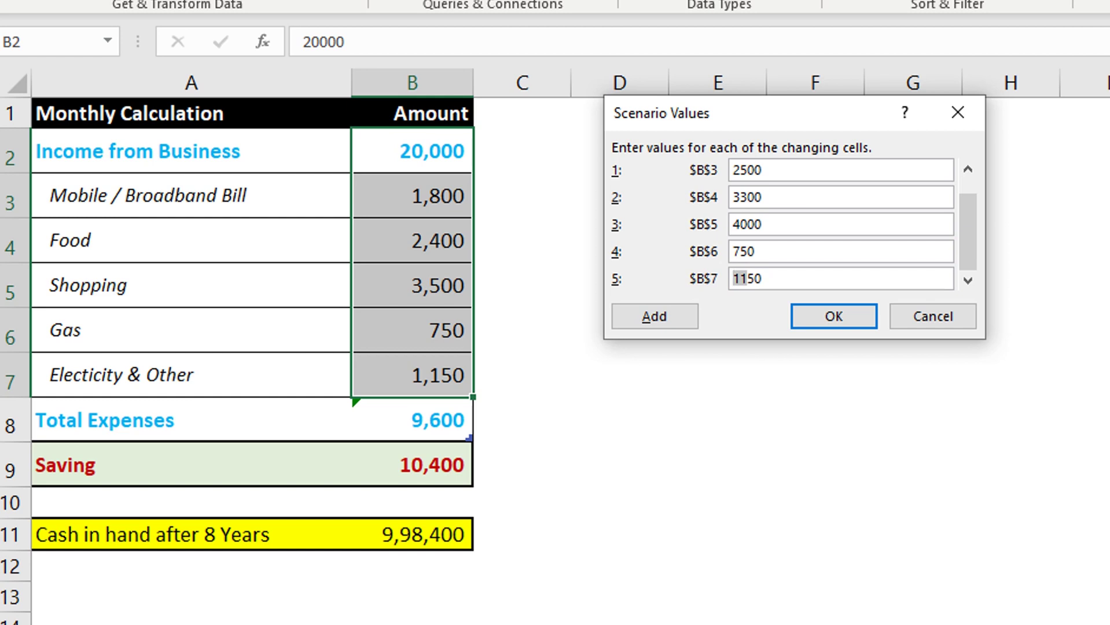
type("2")
type("000")
left_click(831, 318)
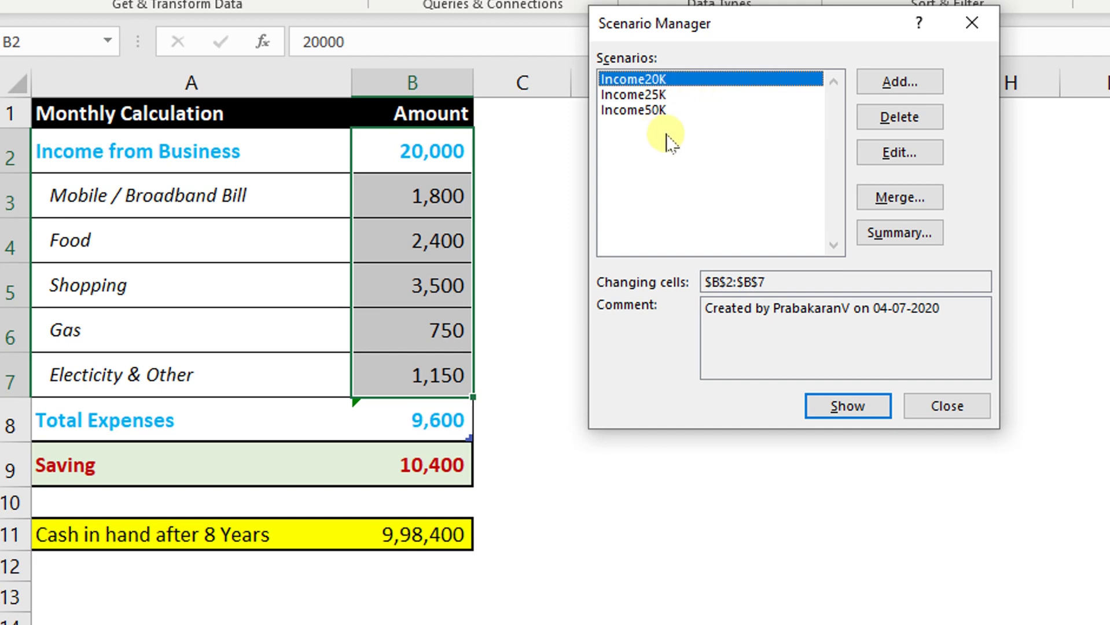
Show Income25K, then Income50K, leaving Total Expenses 12,550 and Saving 37,450
left_click_drag(680, 43, 739, 112)
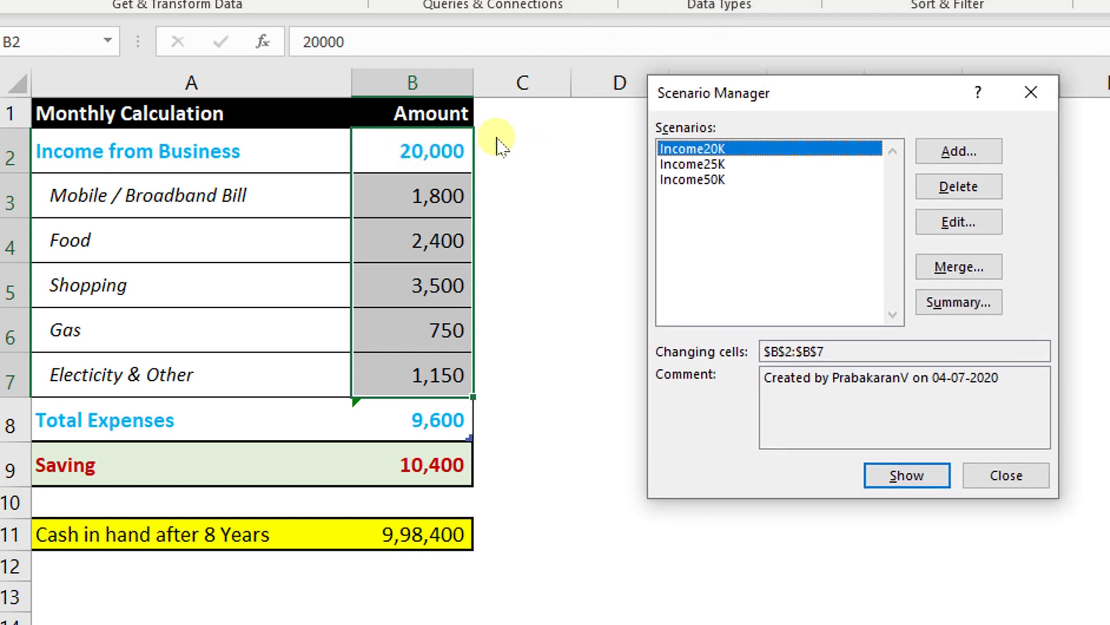
left_click(688, 164)
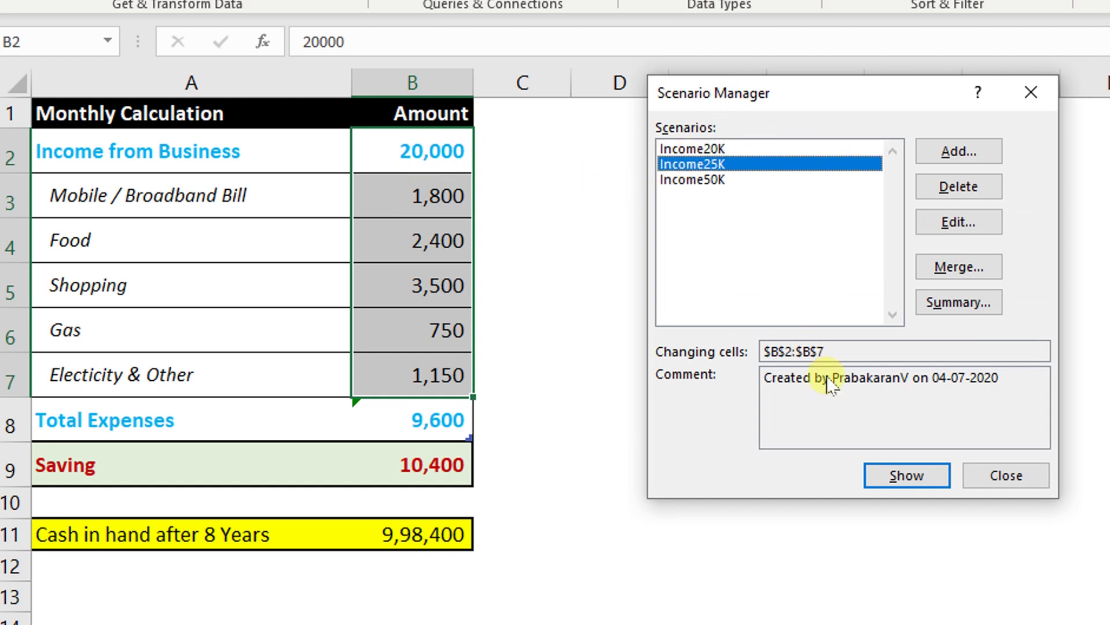
left_click(900, 476)
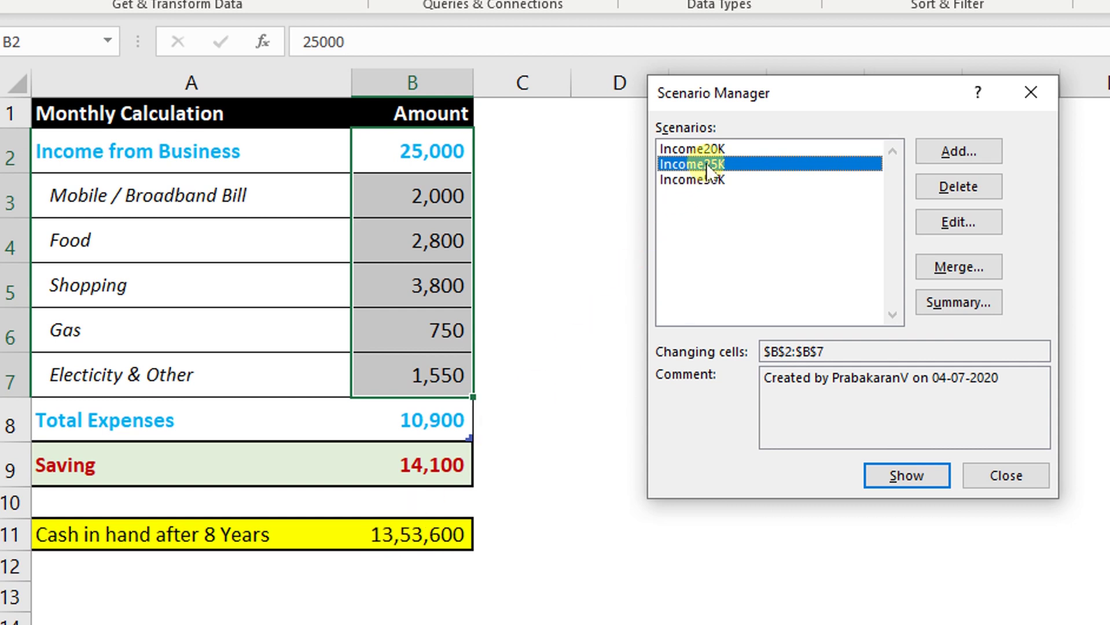
left_click(695, 181)
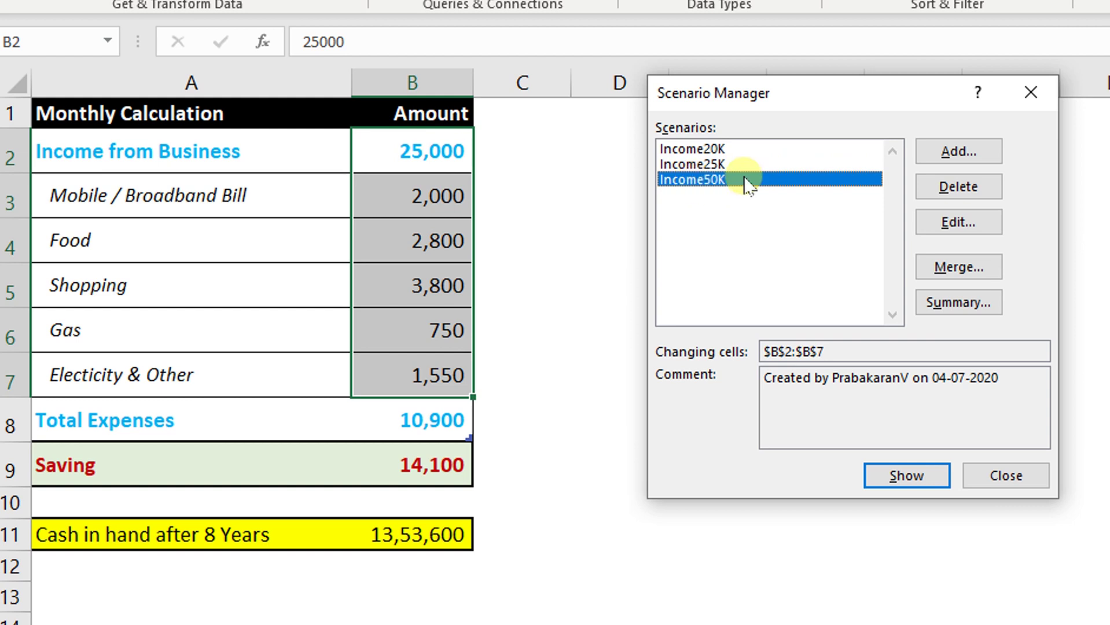
left_click(924, 488)
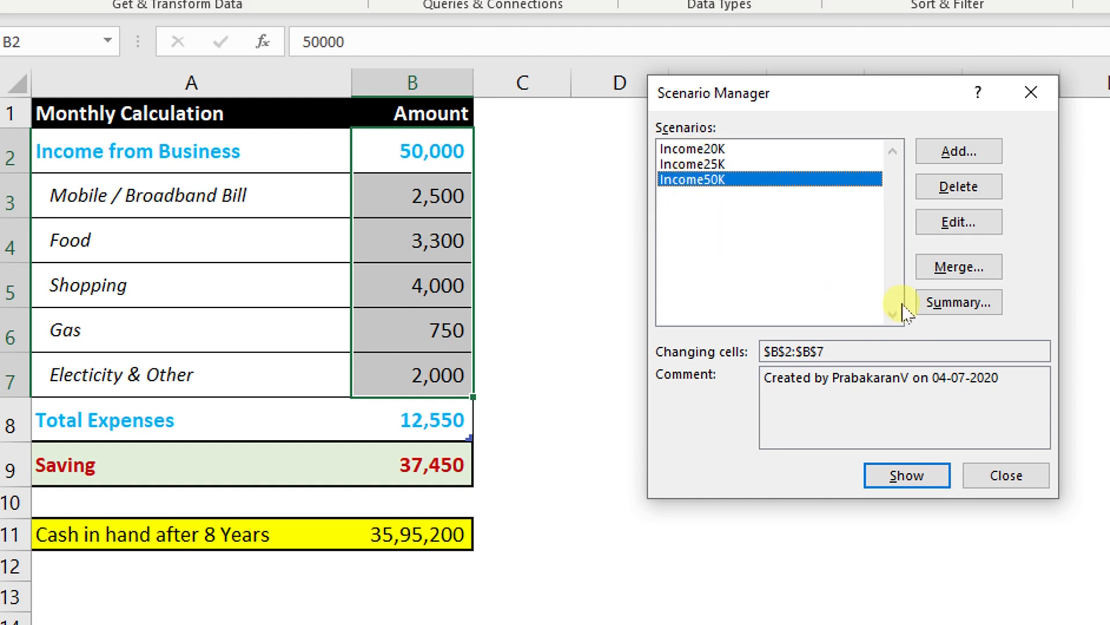
Generate a Scenario Summary report with B11 as the result cell
left_click(934, 313)
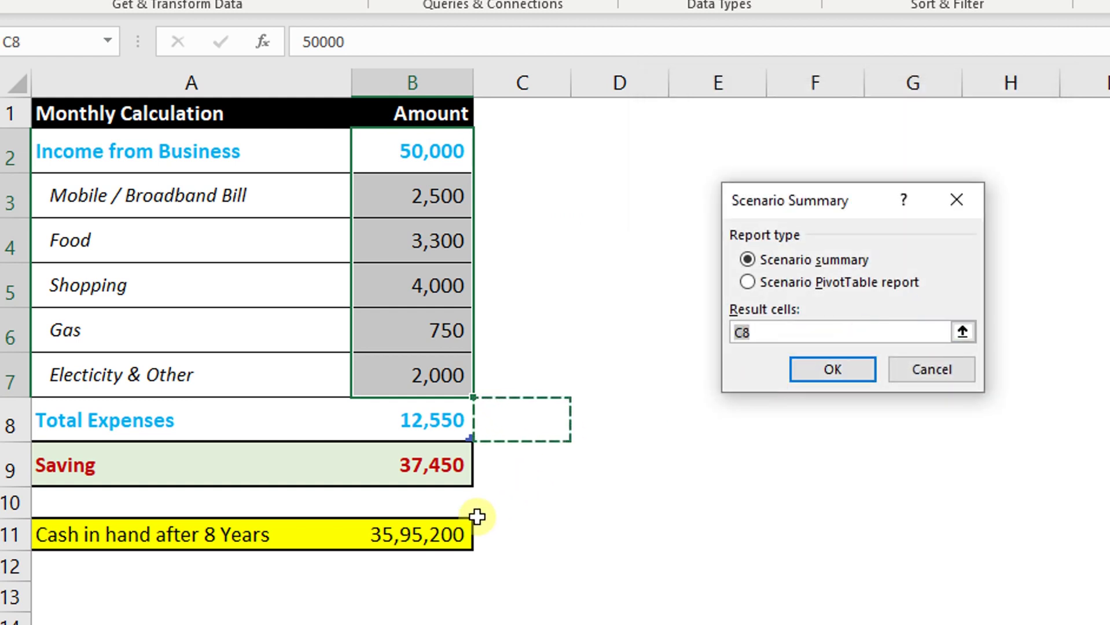
left_click(427, 544)
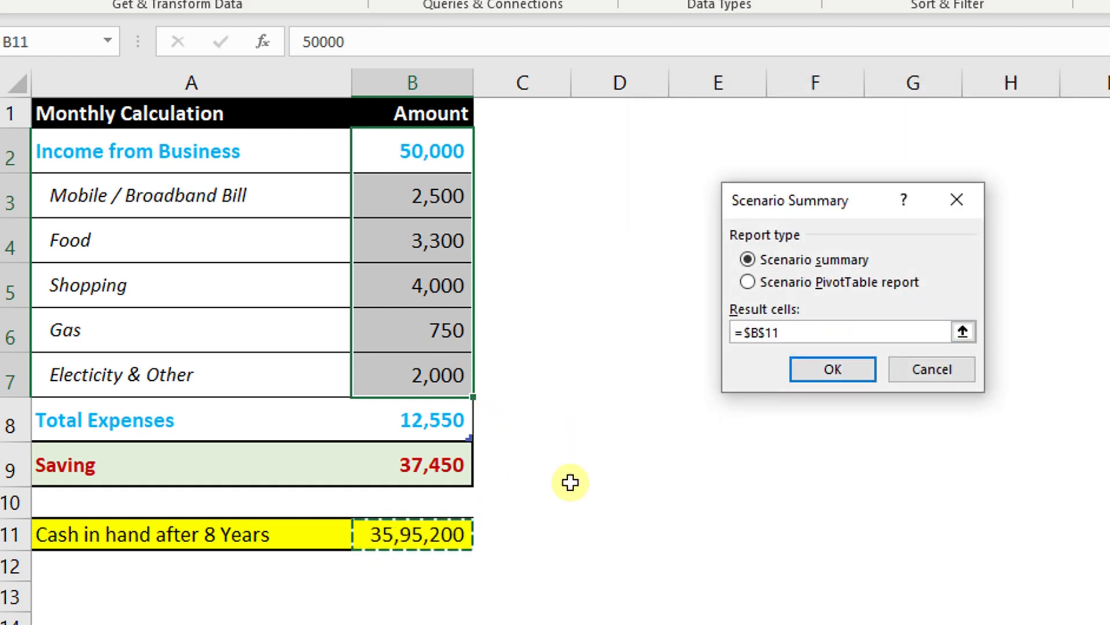
left_click(821, 368)
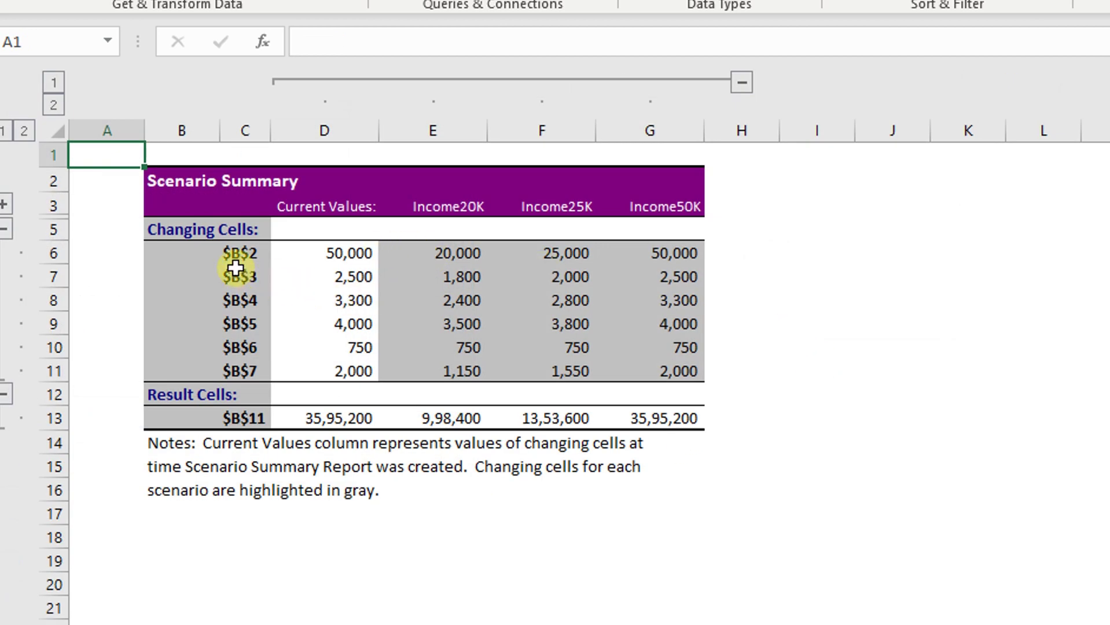
Review the summary's scenario columns and results 9,98,400, 13,53,600 and 35,95,200
left_click(233, 252)
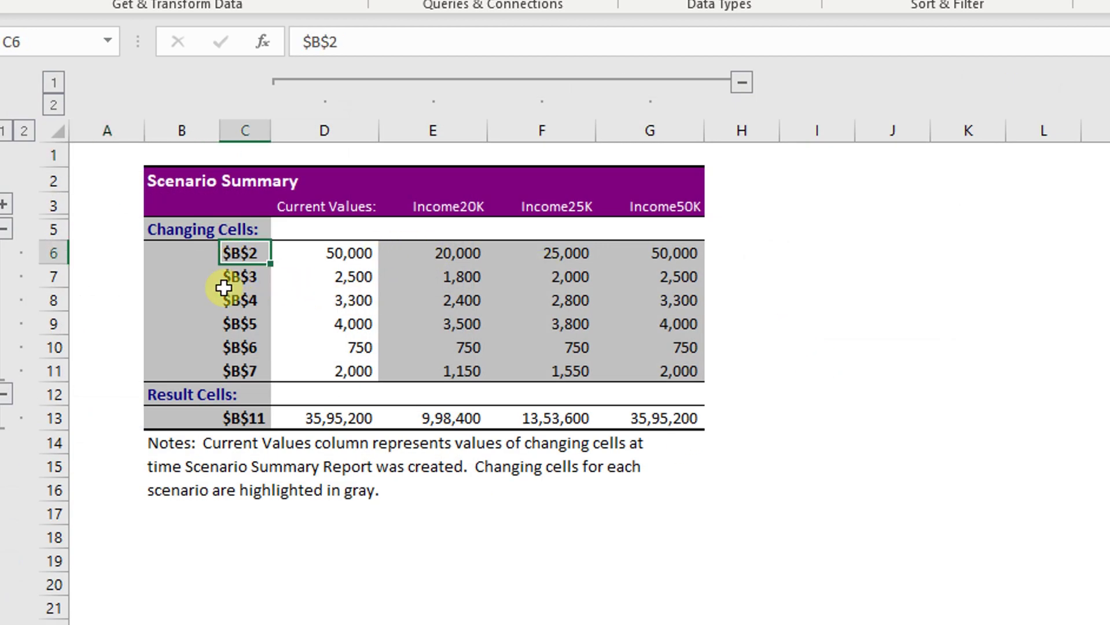
left_click(341, 257)
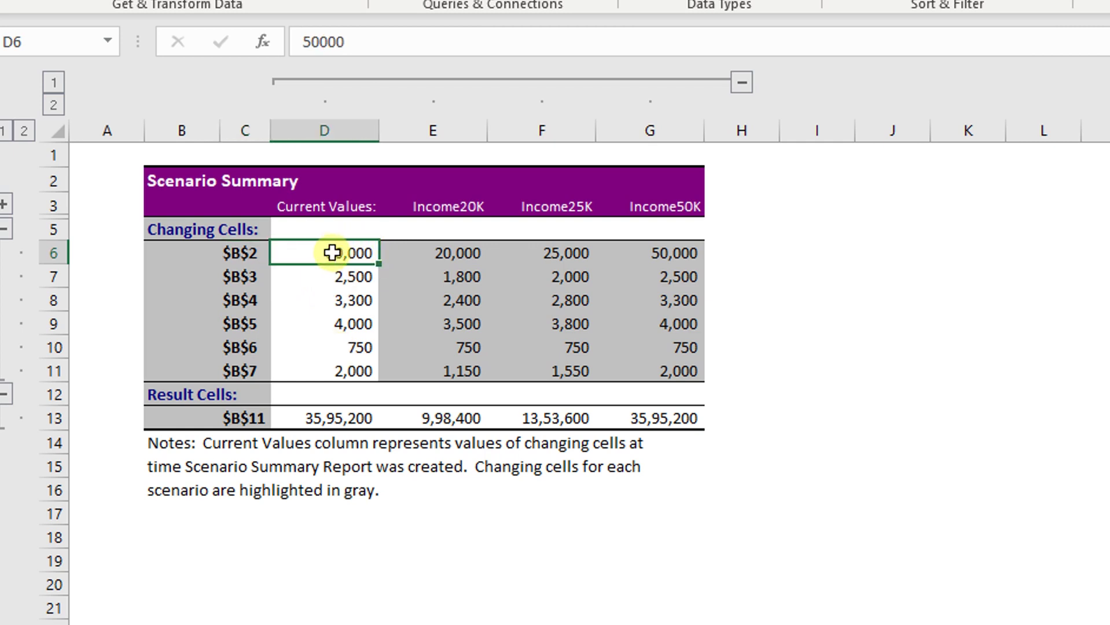
left_click_drag(469, 217, 451, 397)
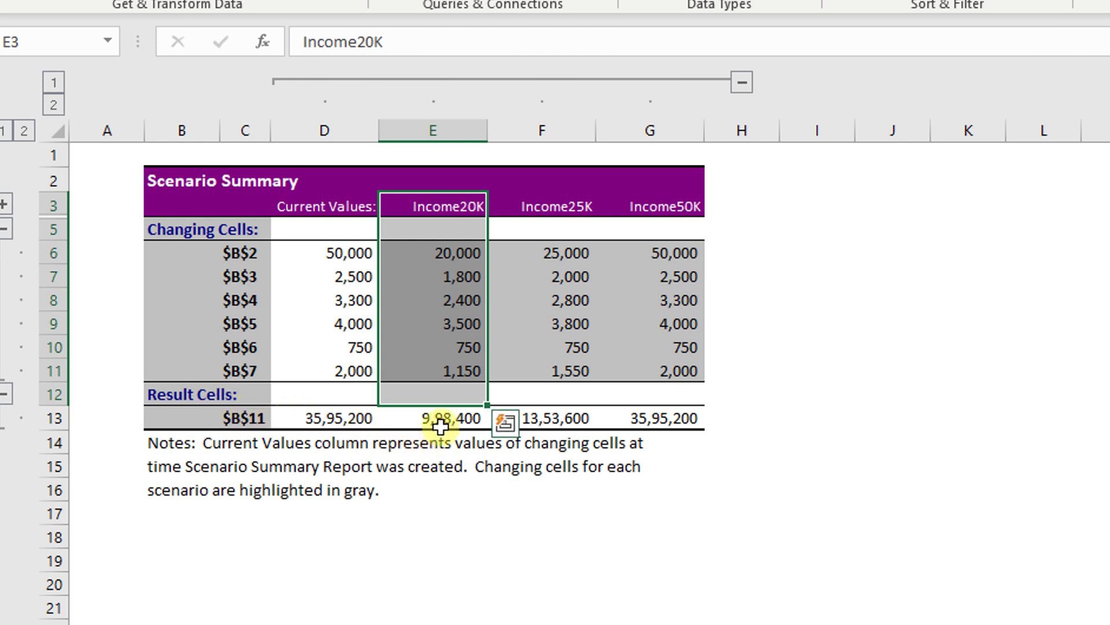
left_click(441, 419)
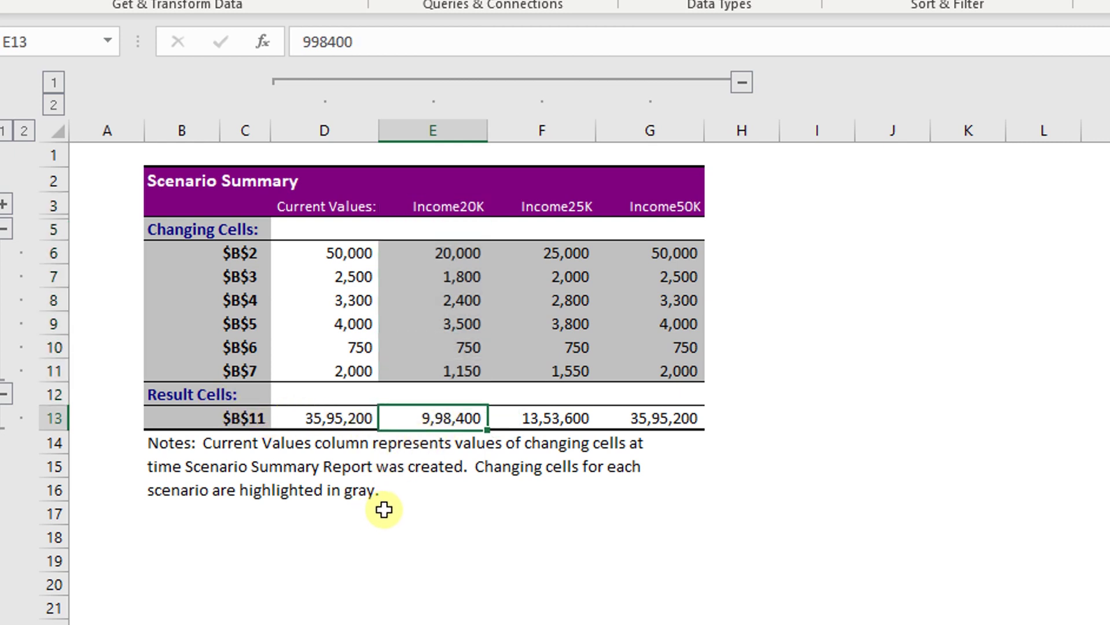
left_click(575, 216)
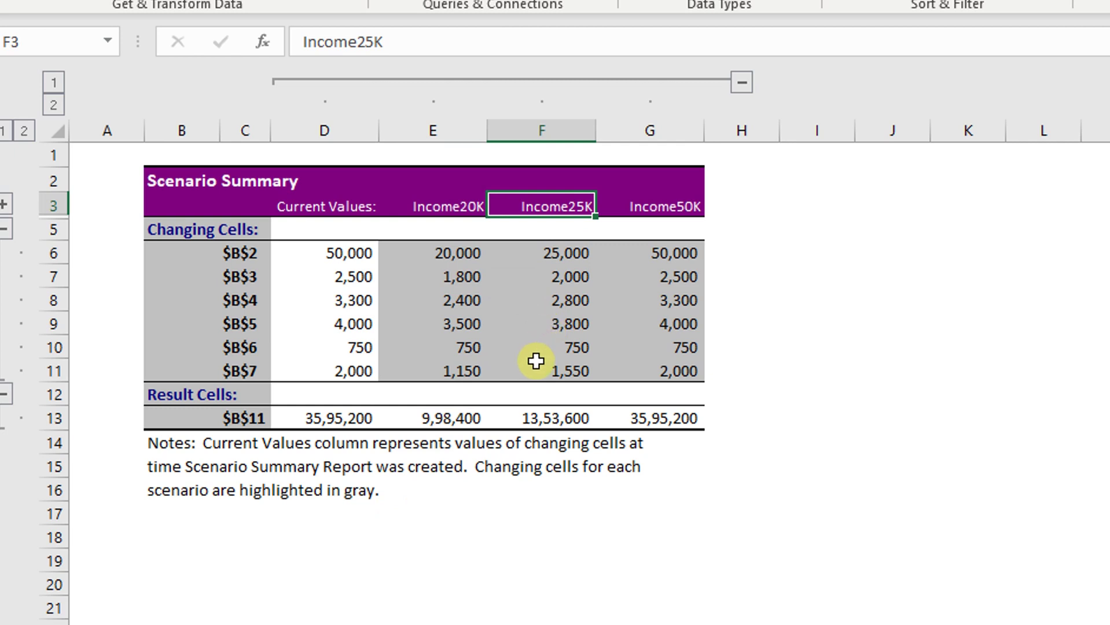
left_click(568, 420)
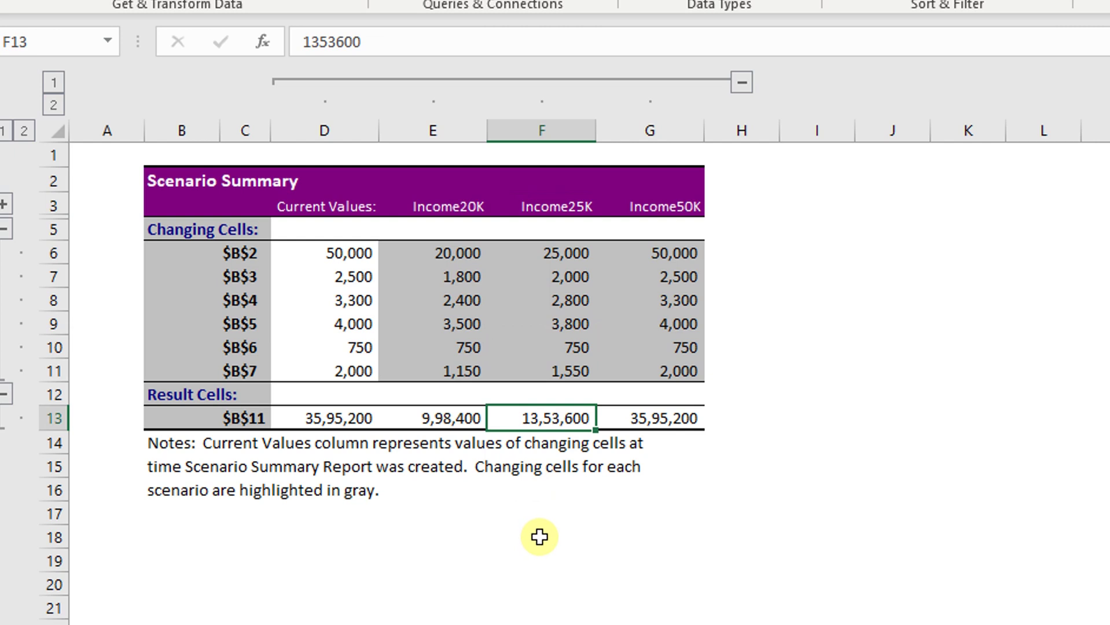
left_click(672, 207)
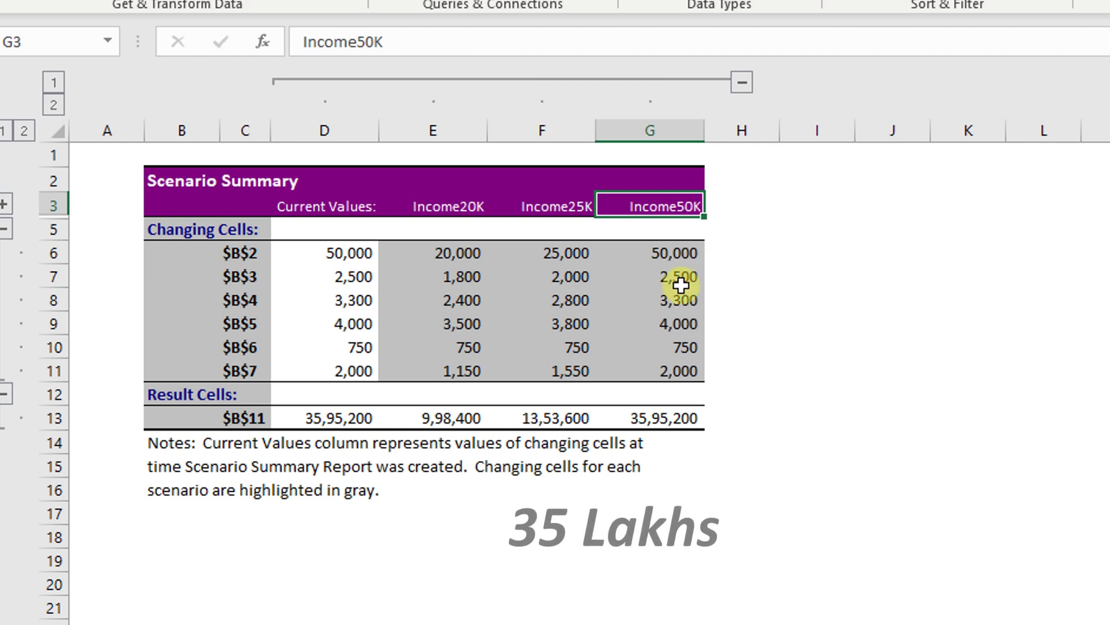
left_click(638, 418)
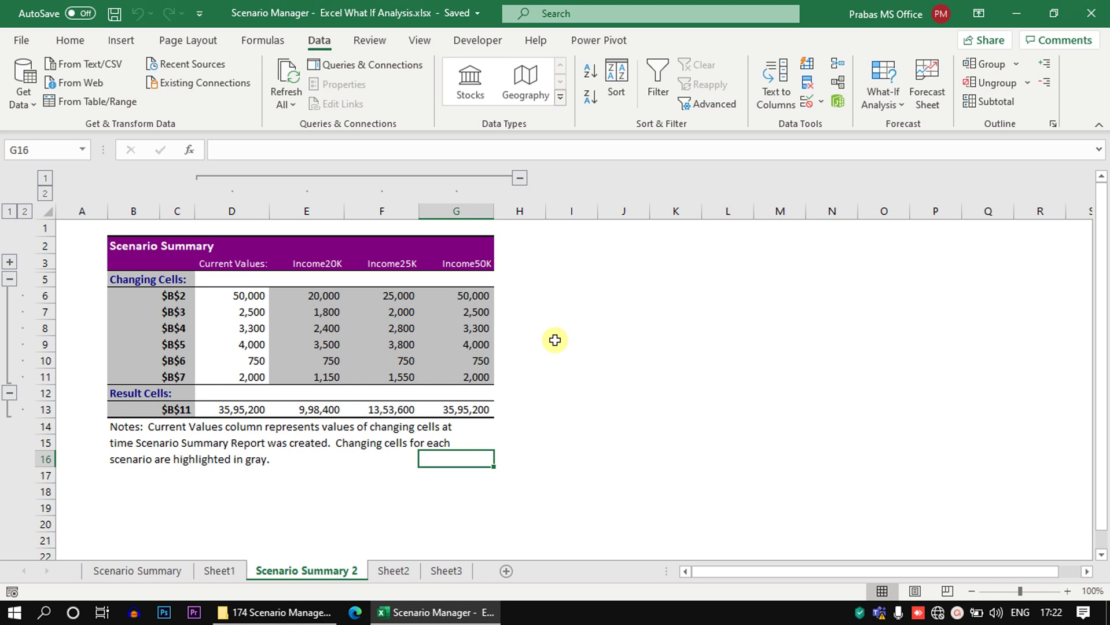
Go to Sheet3, inspect Gross Revenue and Profit for the Owner, then open What-If Analysis
left_click(394, 571)
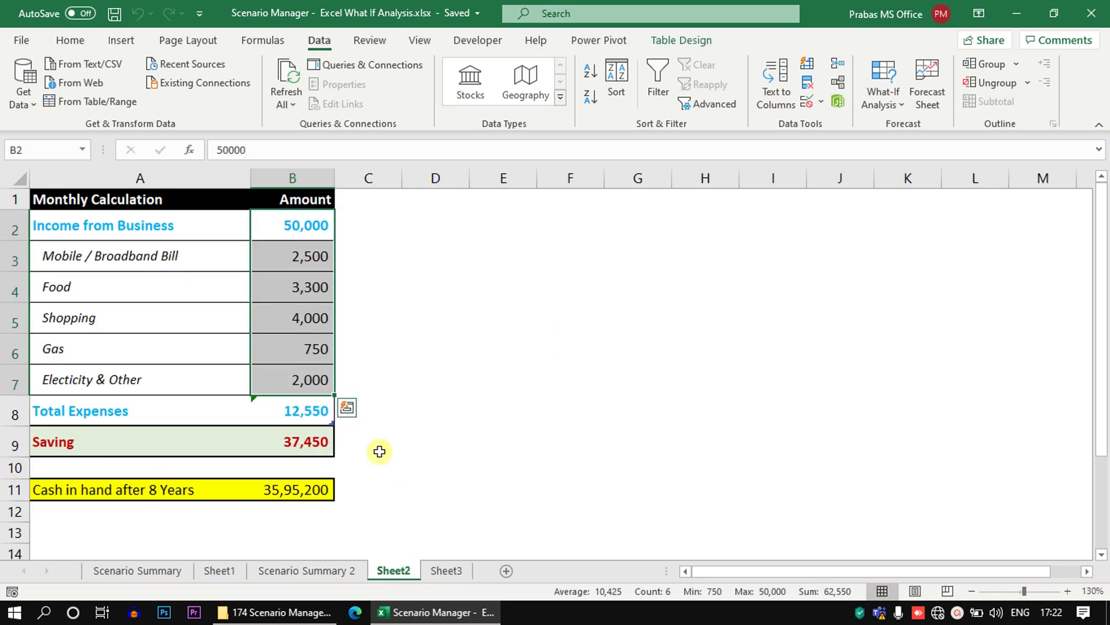
left_click(446, 571)
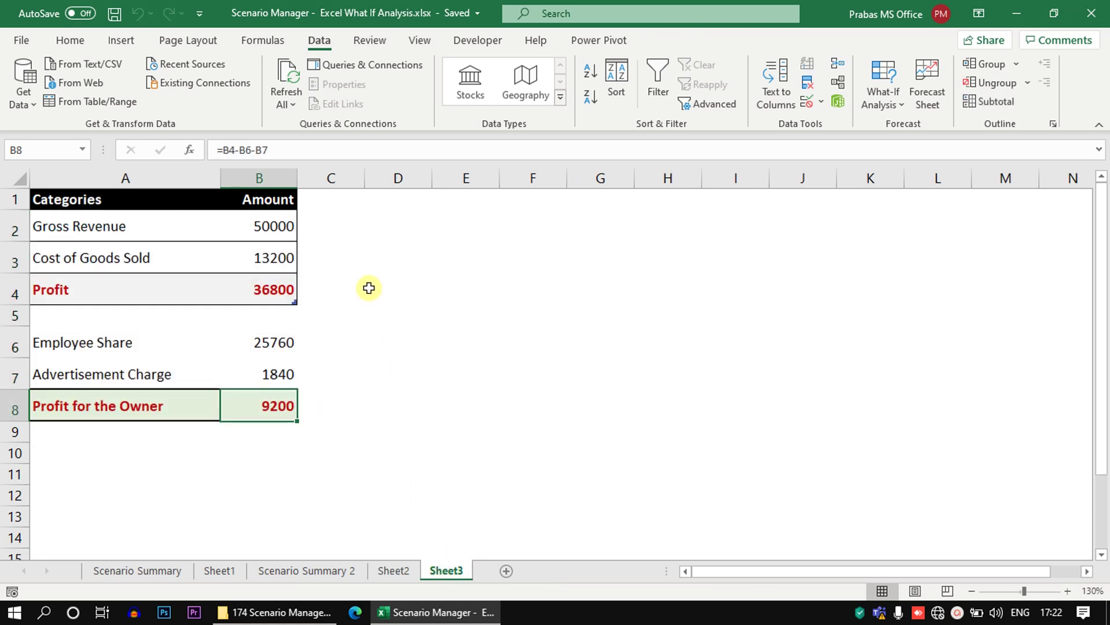
left_click_drag(293, 224, 363, 221)
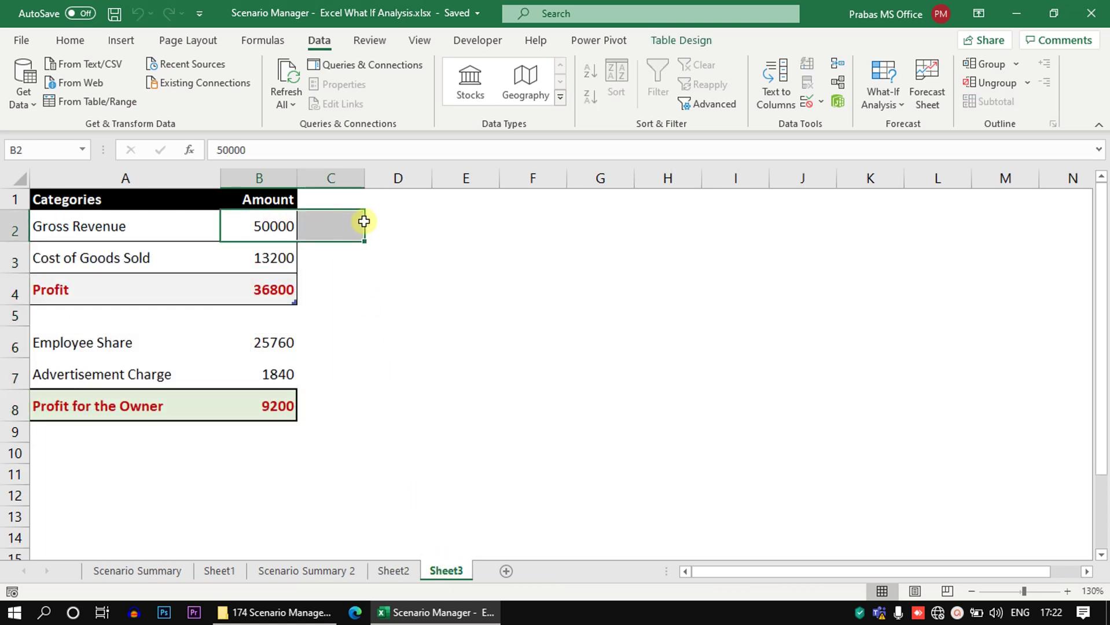
left_click(286, 405)
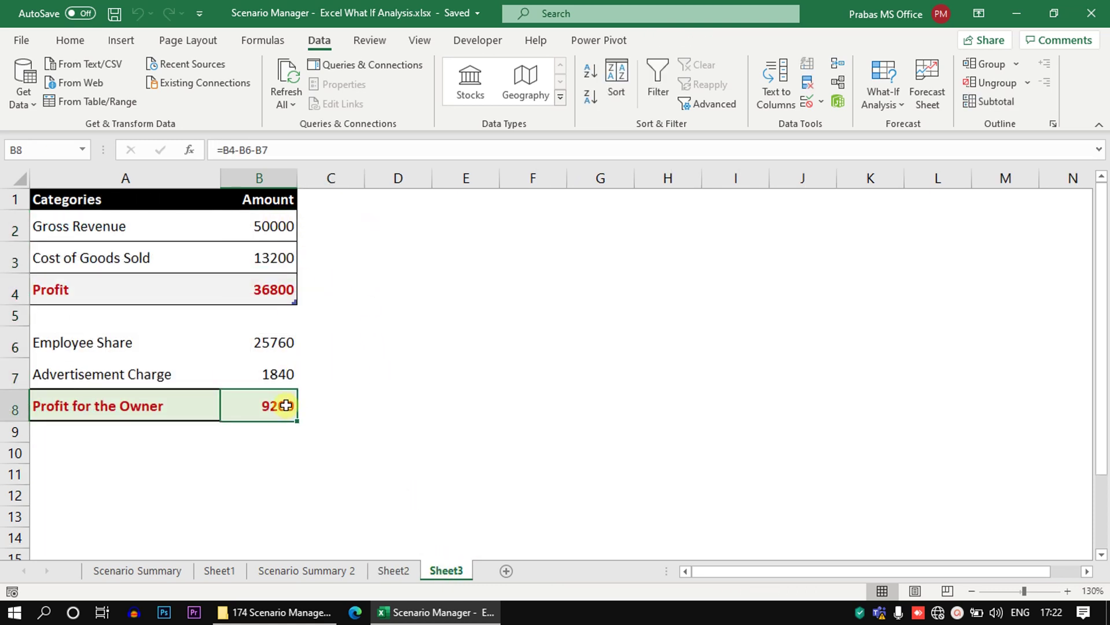
left_click(329, 397)
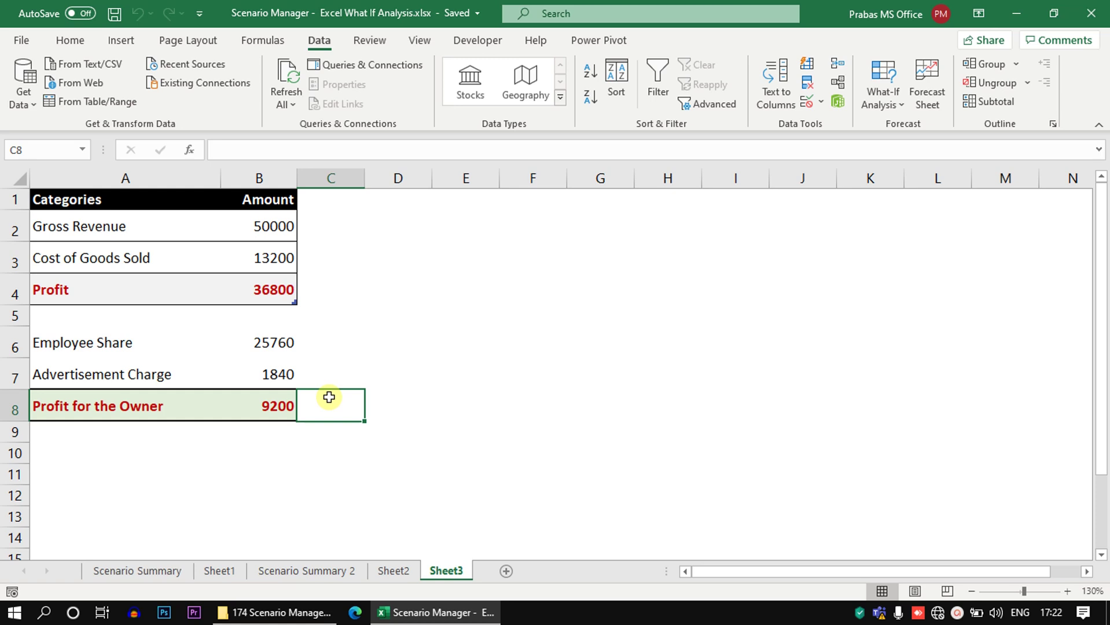
left_click(880, 105)
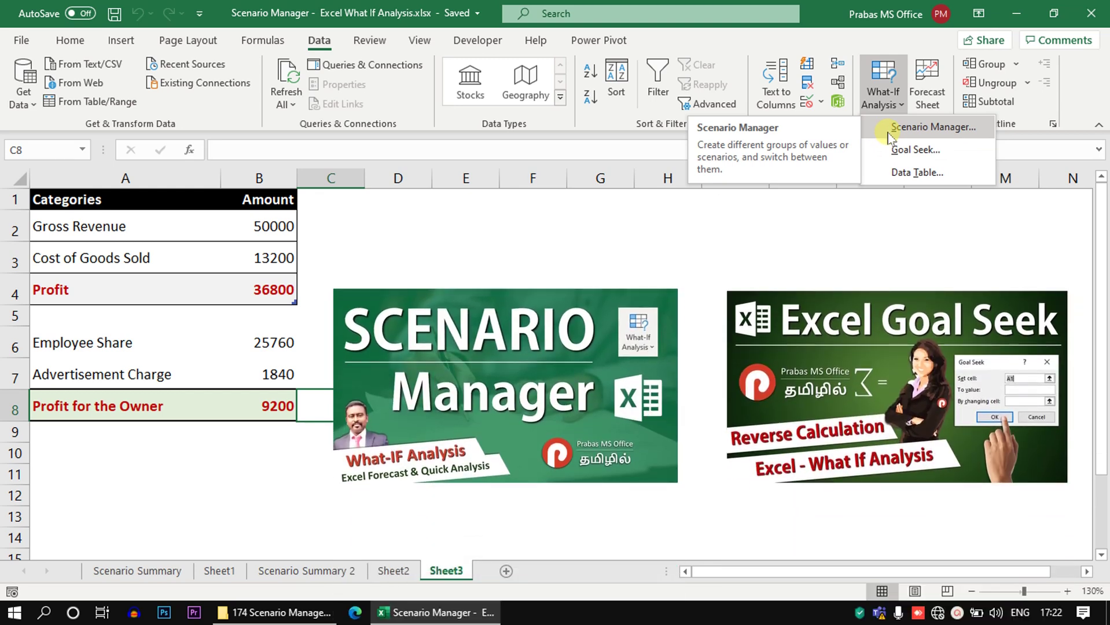
Dismiss the What-If Analysis dropdown with Esc
key("Escape")
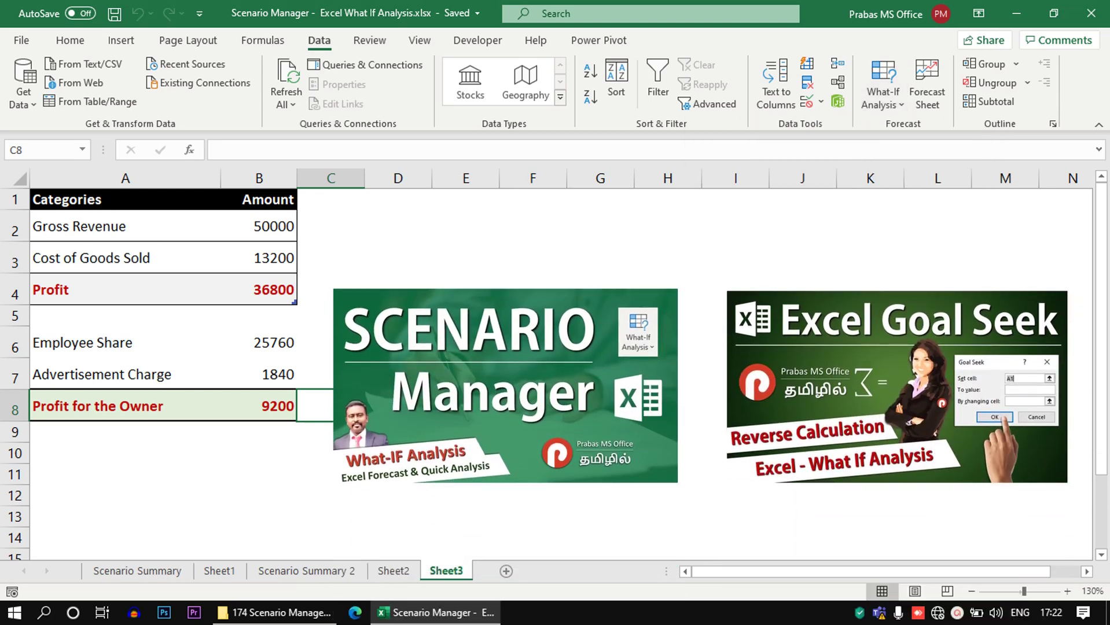